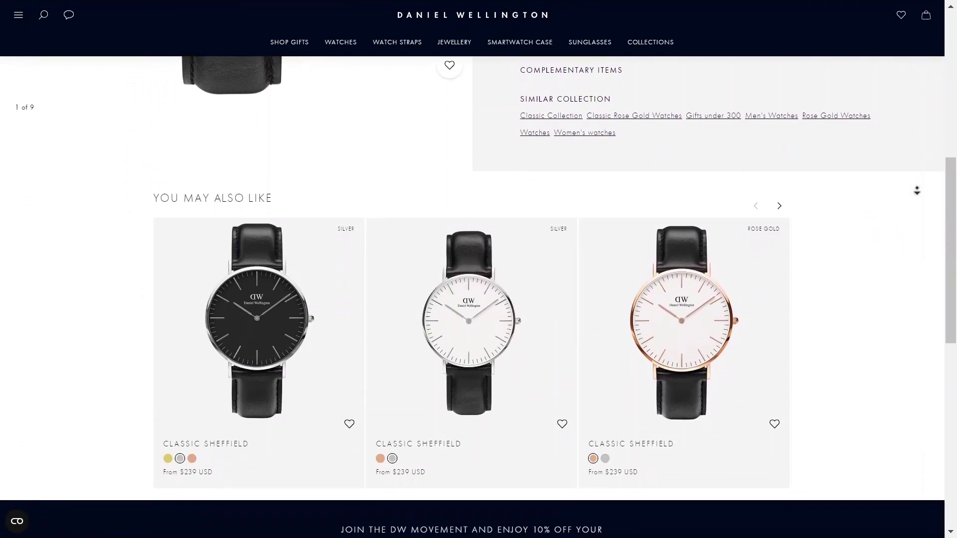
Step: Scroll down through the Daniel Wellington reference page
middle_click(919, 193)
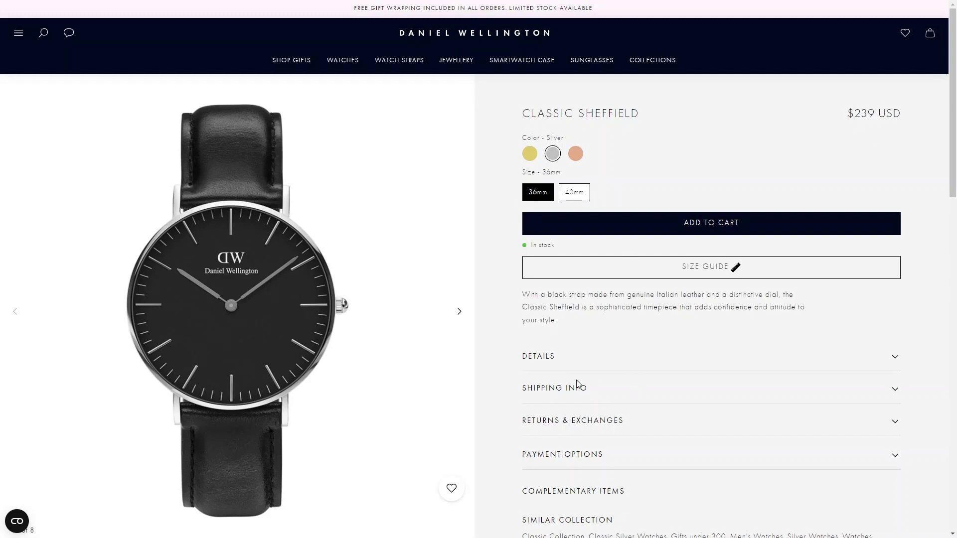
scroll(614, 459, "down", 6)
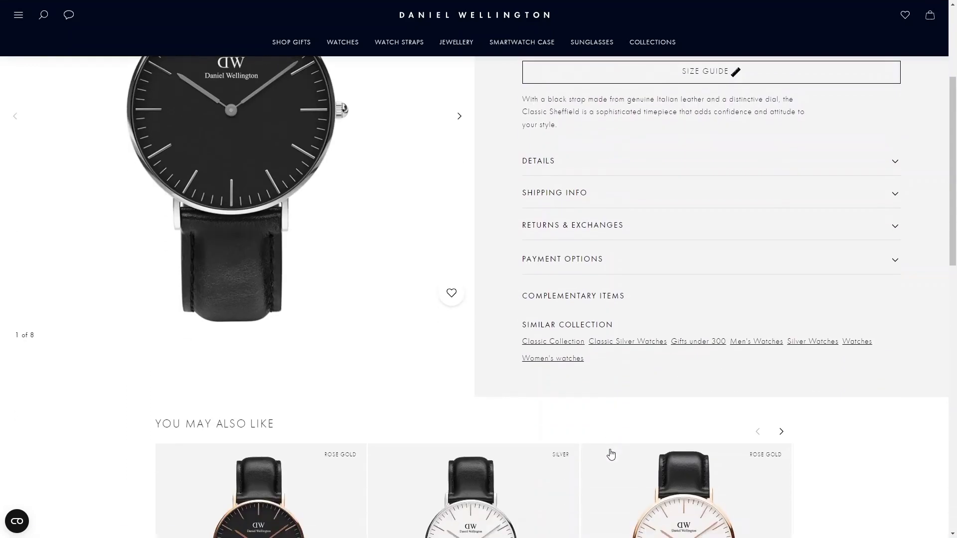
scroll(611, 455, "down", 3)
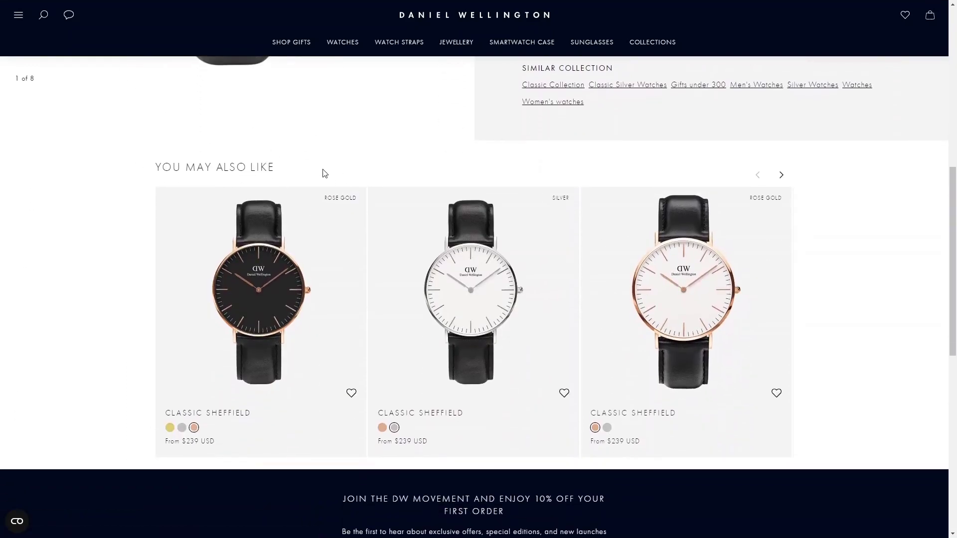
scroll(323, 174, "down", 4)
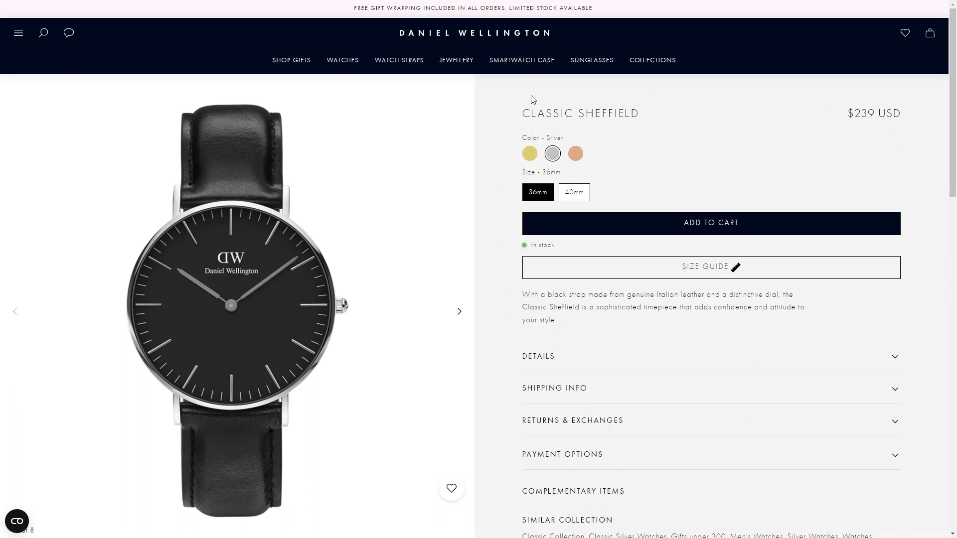
Step: Use DevTools' element picker to read the CLASSIC SHEFFIELD heading's font, 24px size and black colour
right_click(726, 132)
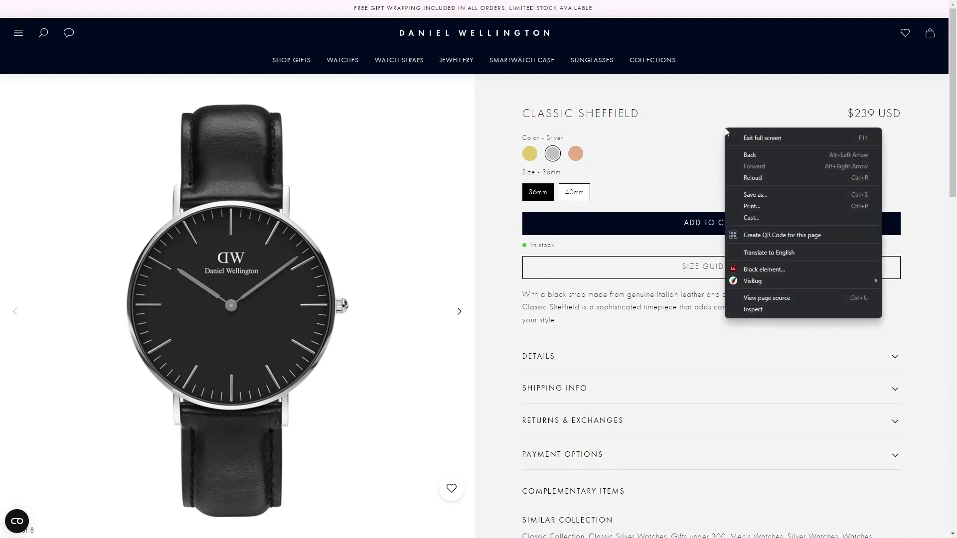
left_click(758, 311)
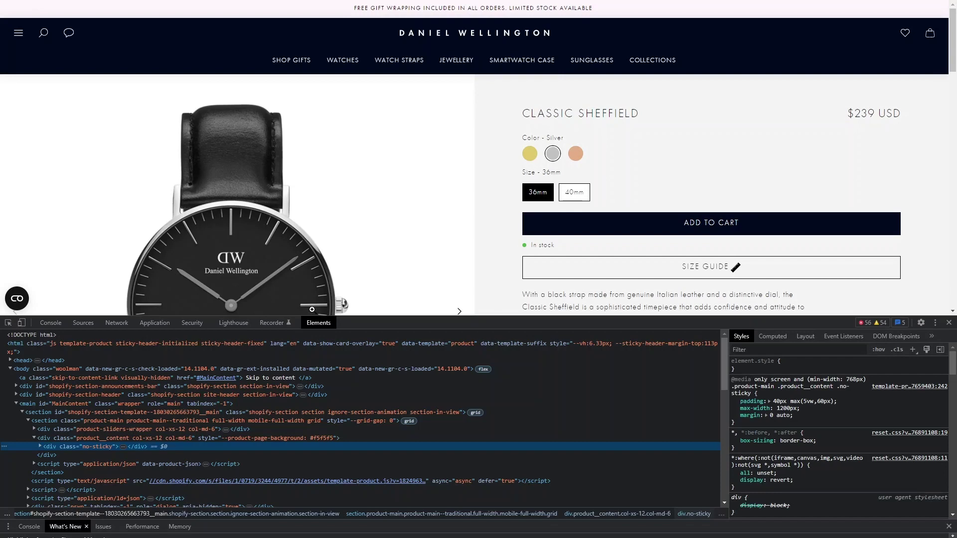
left_click(9, 323)
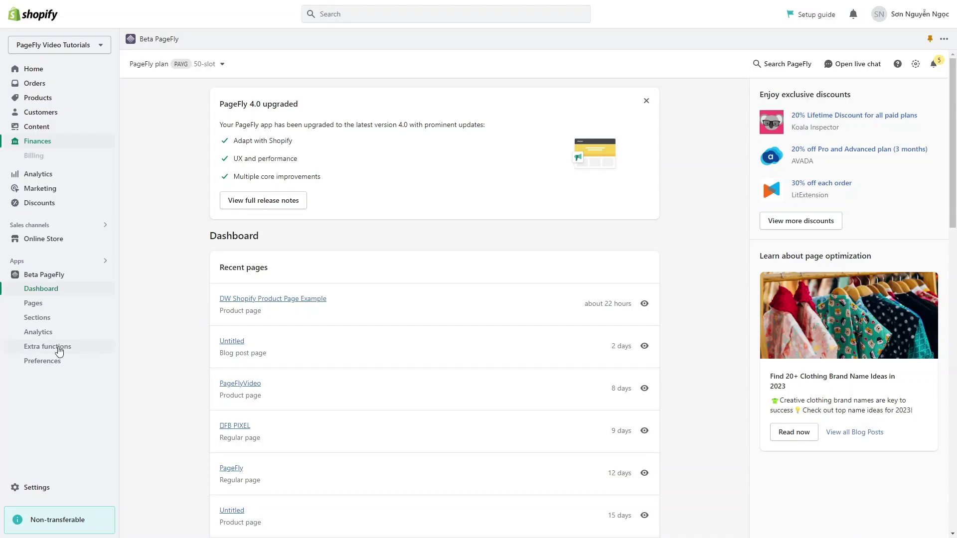
left_click(55, 347)
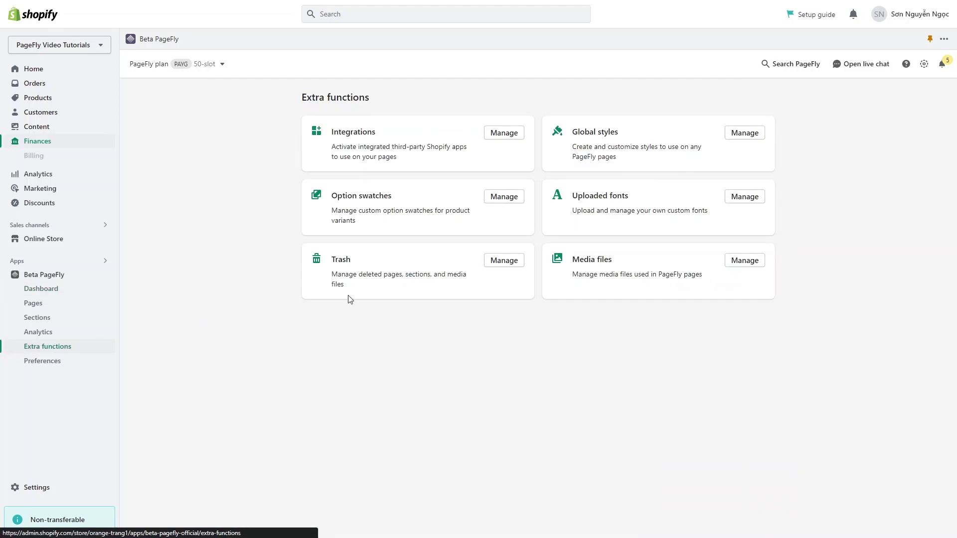
Step: Review the uploaded futura fonts, then create a new blank Product page from the Pages list
left_click(744, 197)
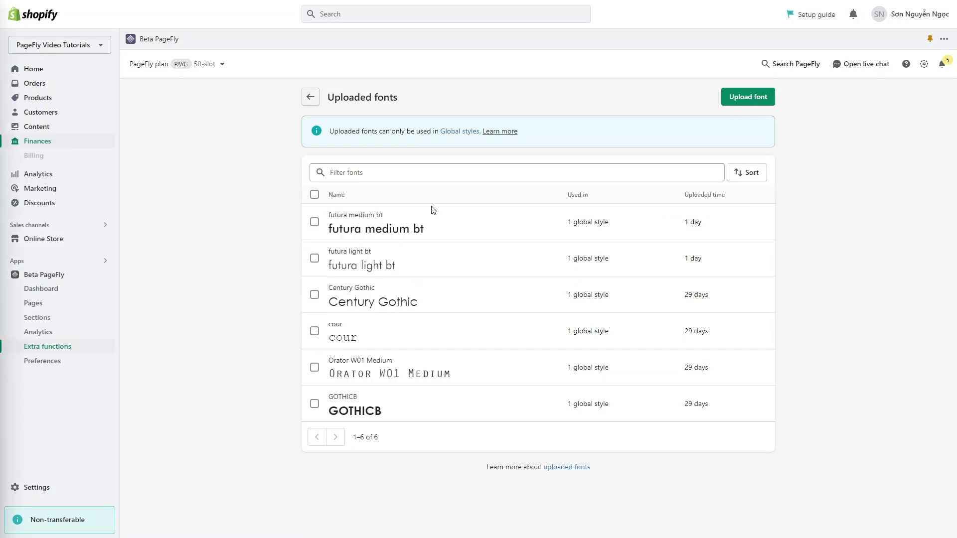
left_click(36, 304)
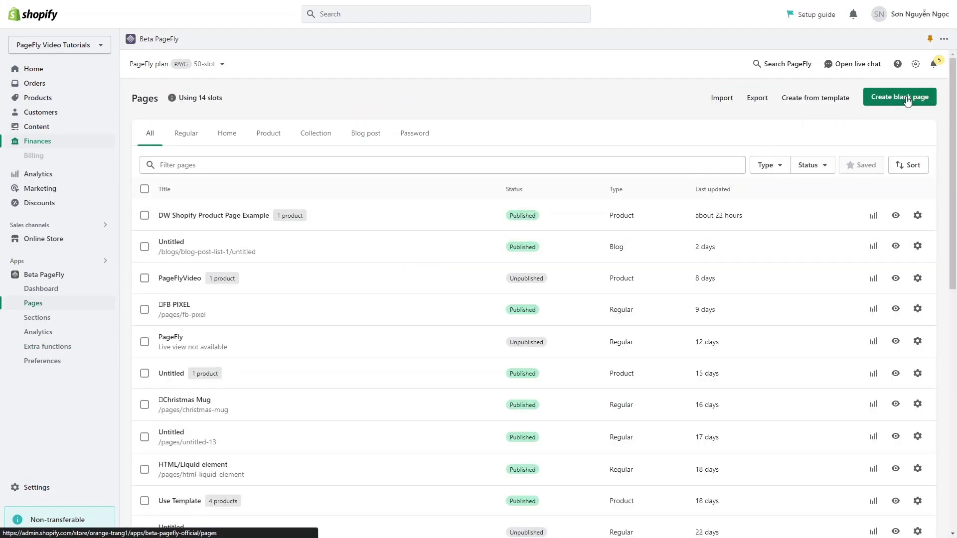
left_click(905, 97)
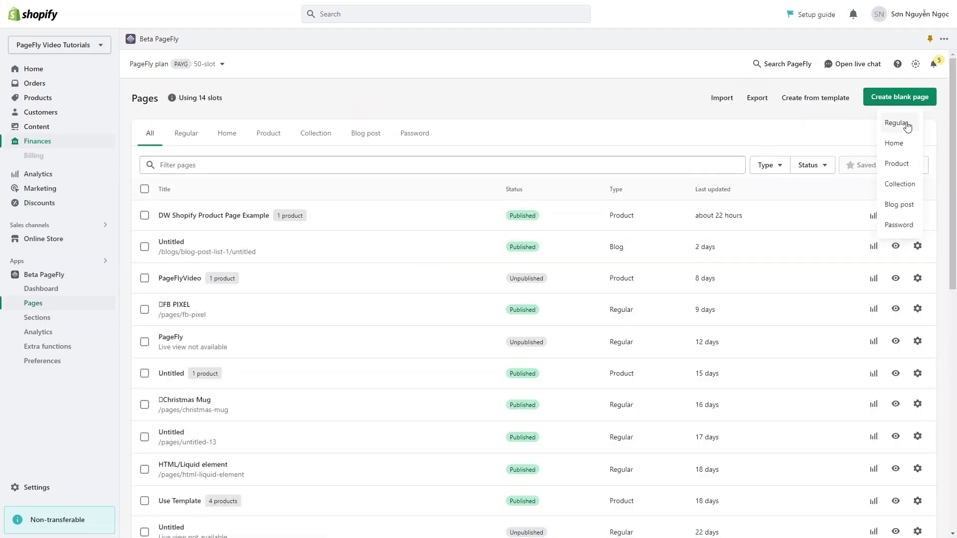
left_click(908, 164)
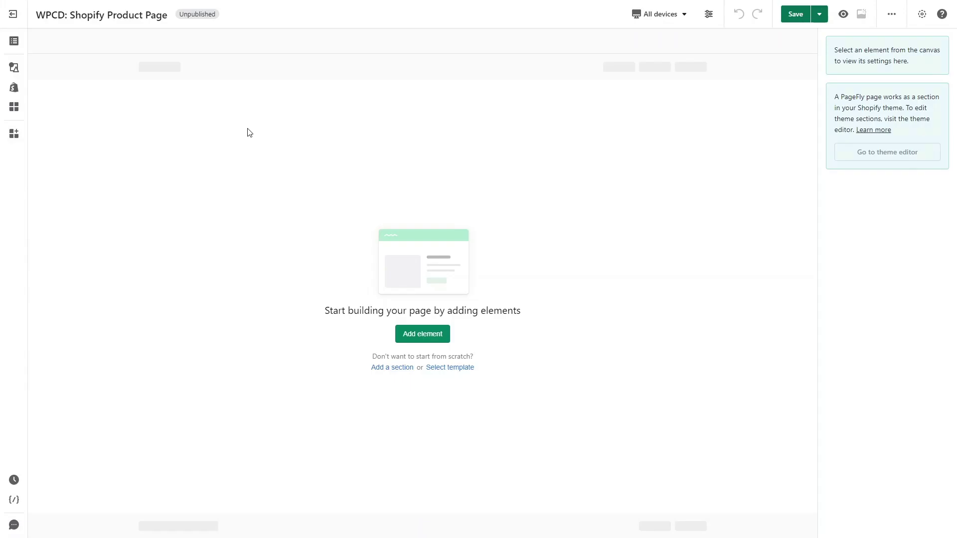
Step: Add a Product details layout to the empty page and set its product source to Custom product
left_click(14, 93)
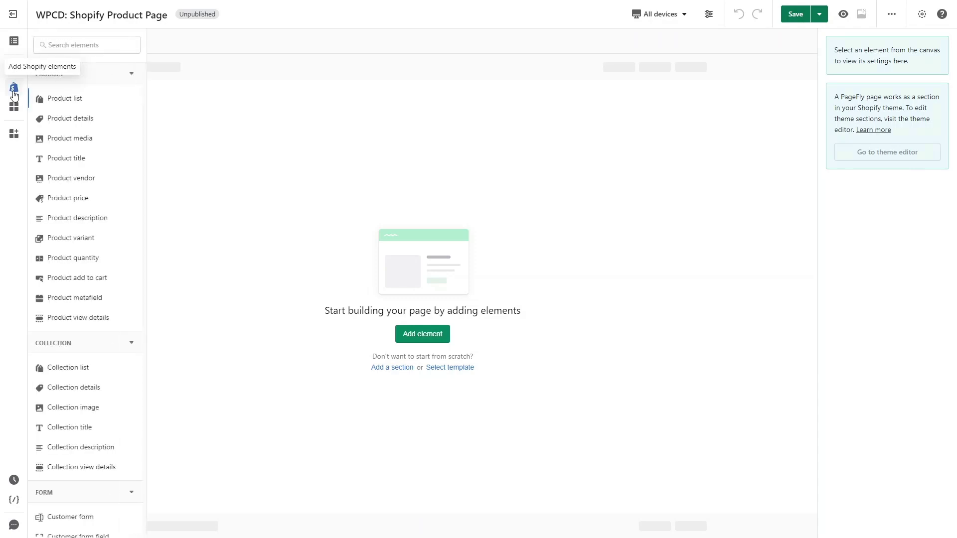
mouse_move(79, 121)
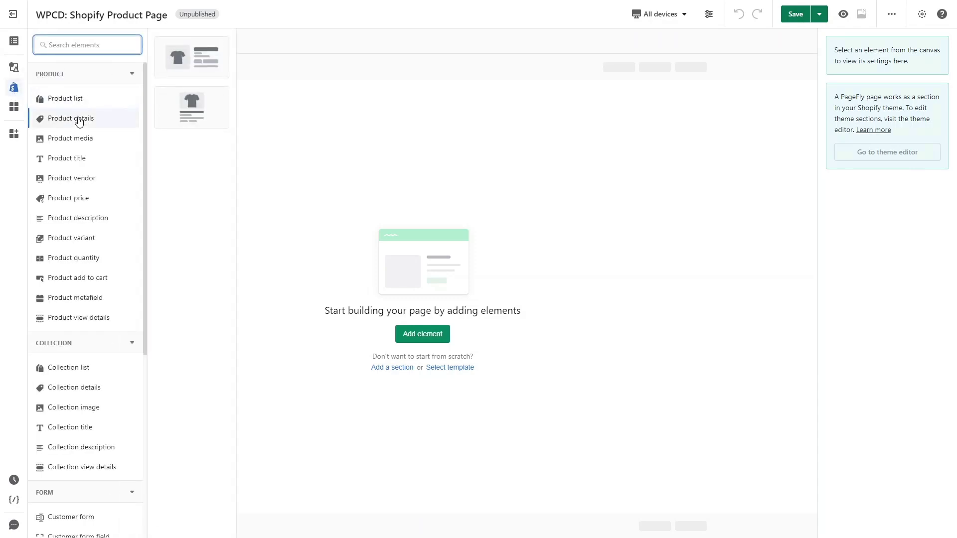
left_click_drag(192, 57, 269, 116)
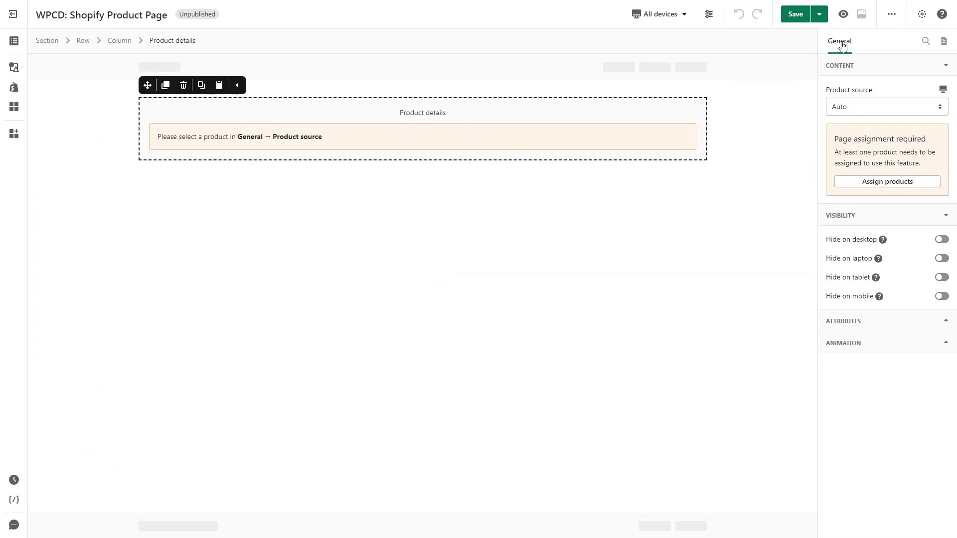
left_click(874, 110)
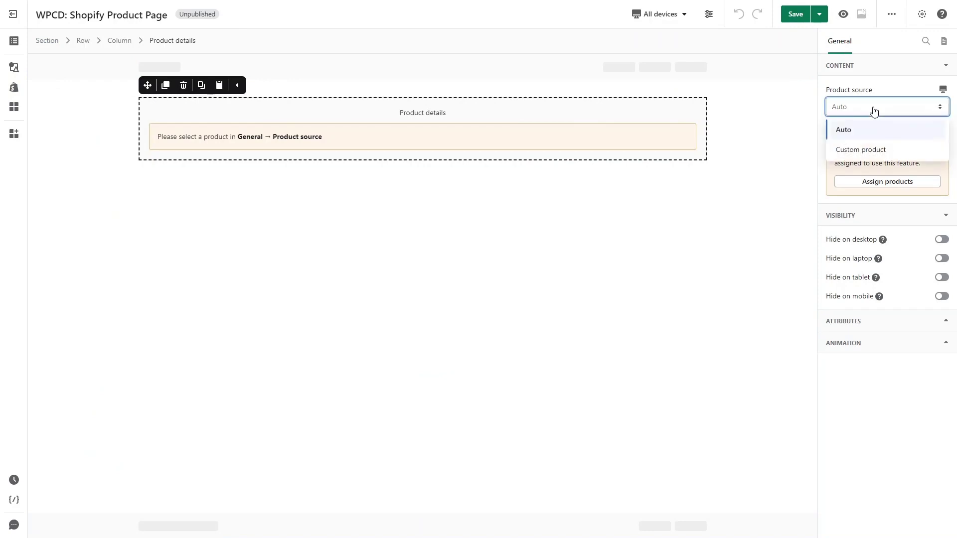
left_click(881, 149)
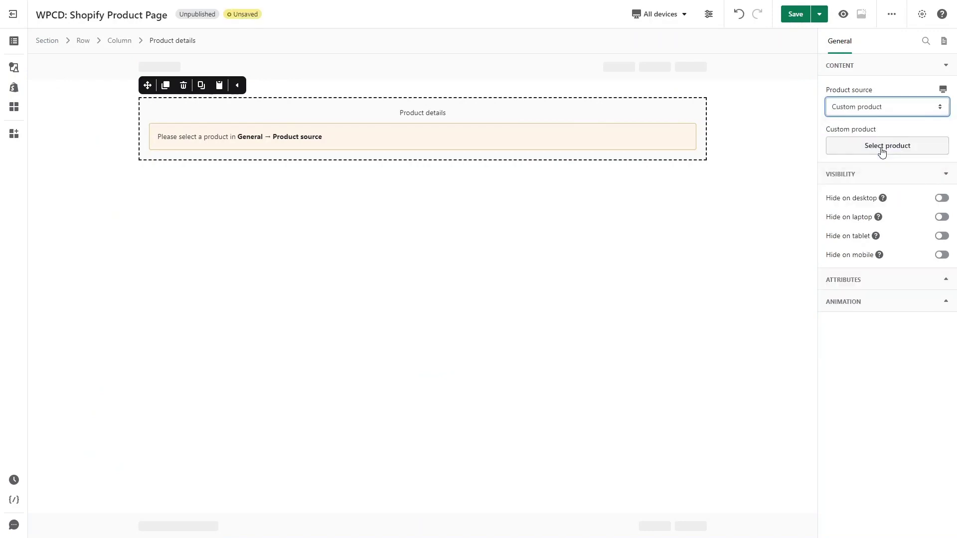
Step: Choose CLASSIC SHEFFIELD as the custom product and turn off the section's fixed width
left_click(881, 150)
left_click(567, 131)
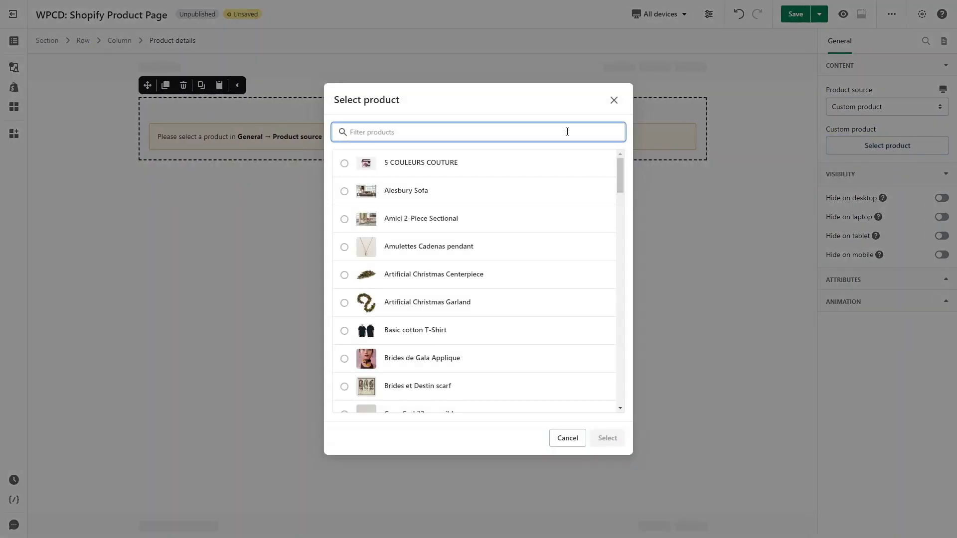
type("CLASSIC SHEFFIELD")
left_click(419, 165)
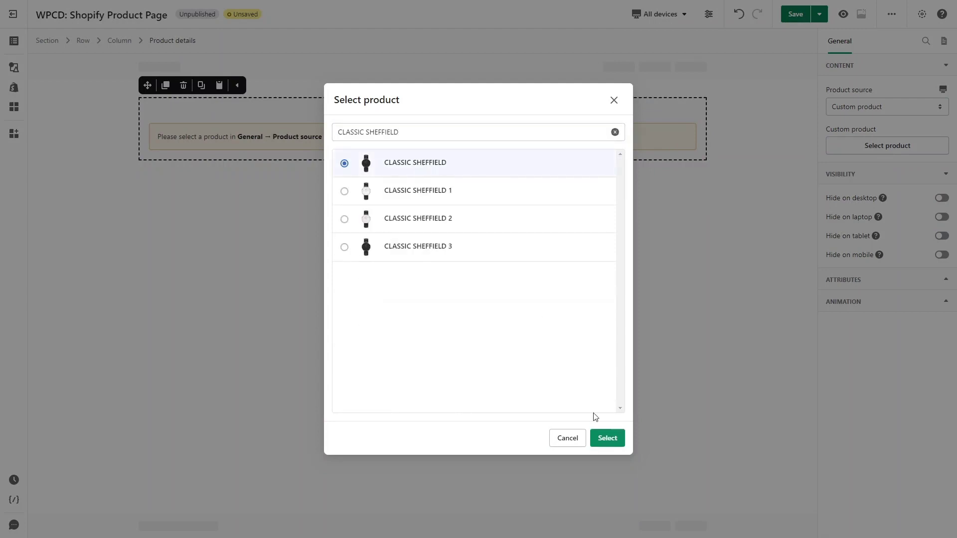
left_click(605, 438)
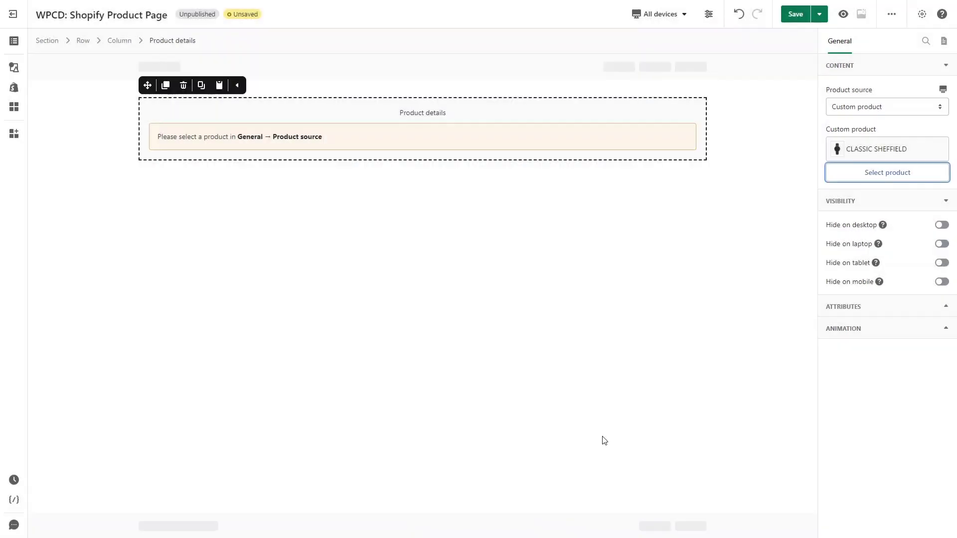
left_click(47, 42)
left_click(933, 221)
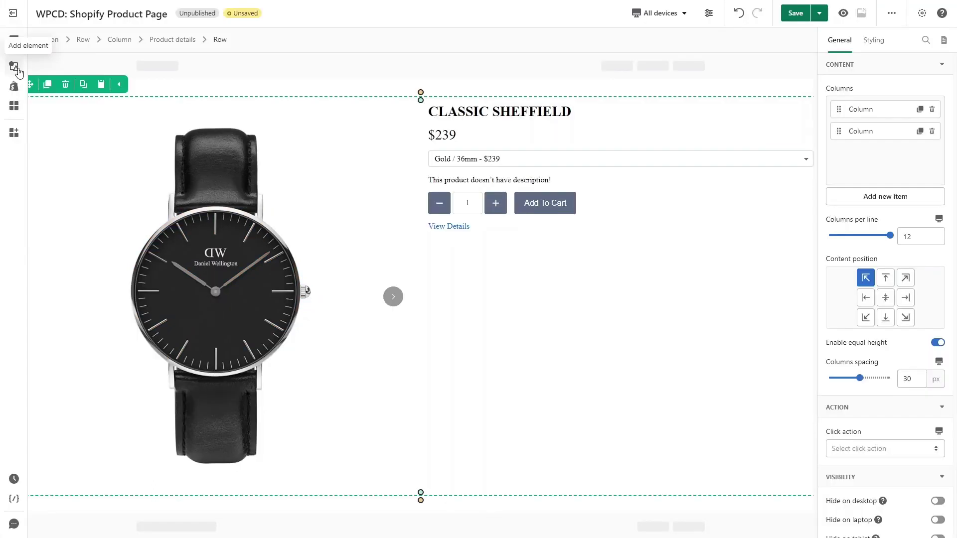
Step: Add an empty Block above the product title and move the title into it
left_click(14, 66)
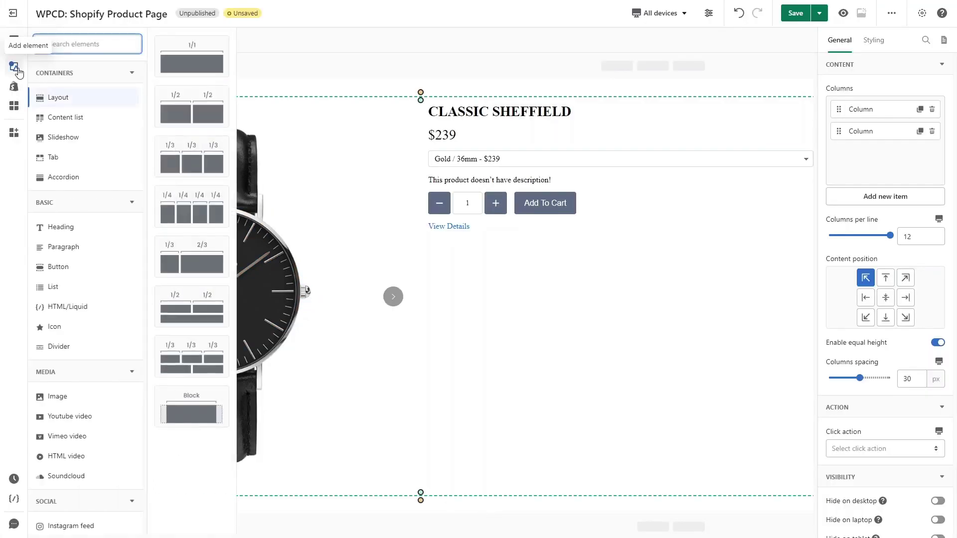
left_click_drag(215, 397, 439, 102)
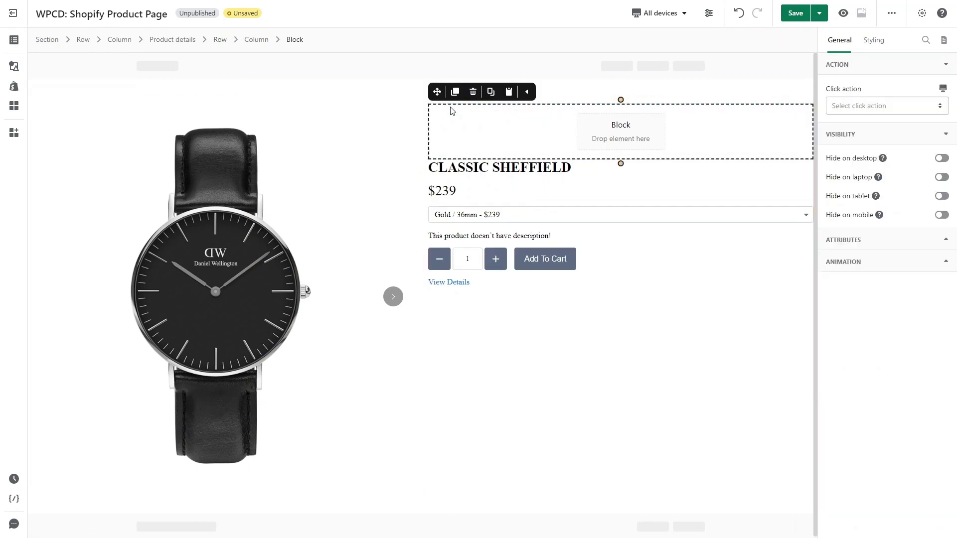
left_click(479, 167)
left_click_drag(437, 147, 581, 114)
Step: Set the block's display to Flex with Justify content Space between
left_click(297, 46)
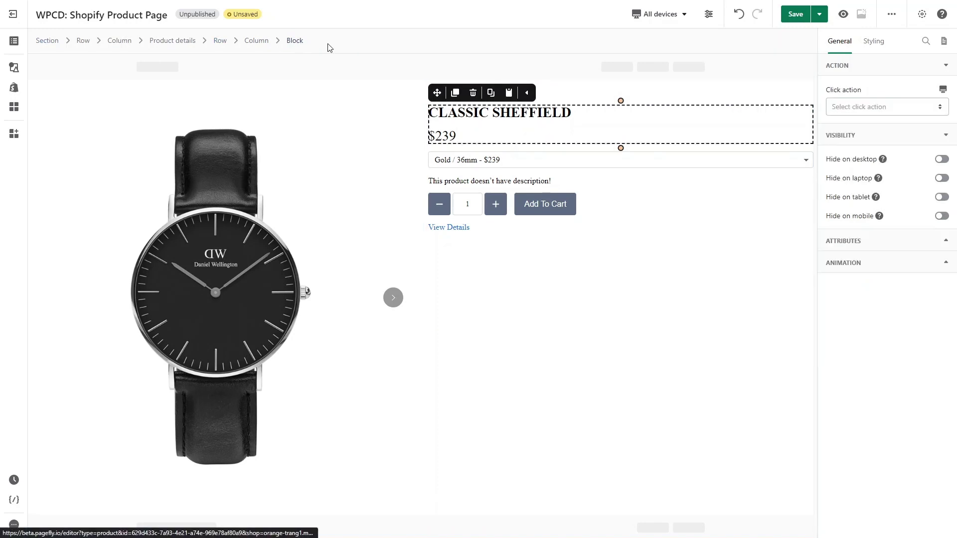
left_click(874, 43)
scroll(887, 306, "down", 10)
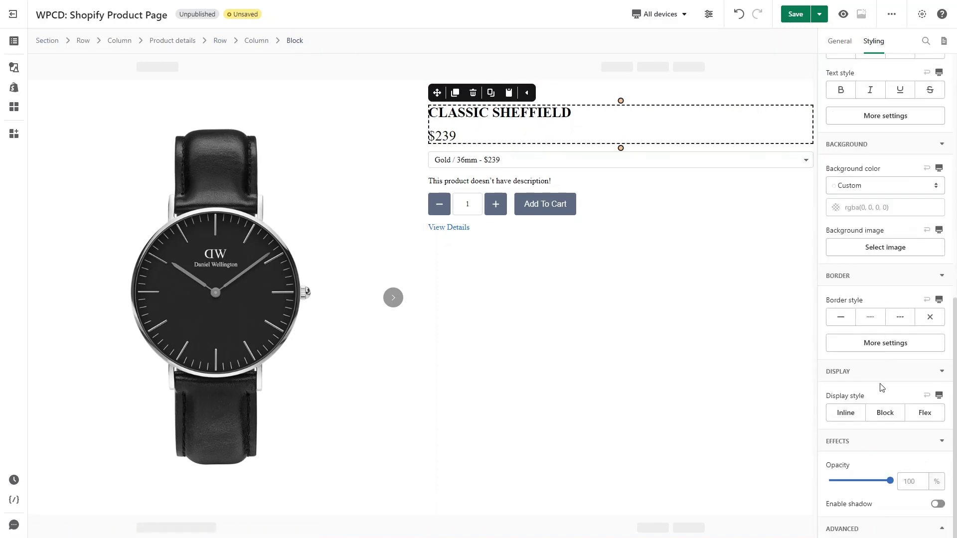
left_click(921, 418)
scroll(901, 424, "down", 5)
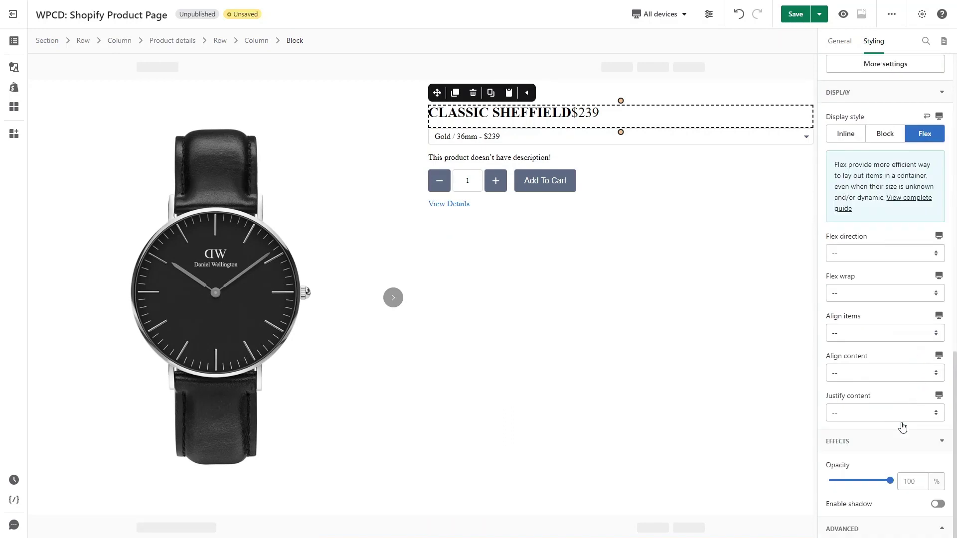
left_click(891, 413)
scroll(893, 389, "down", 1)
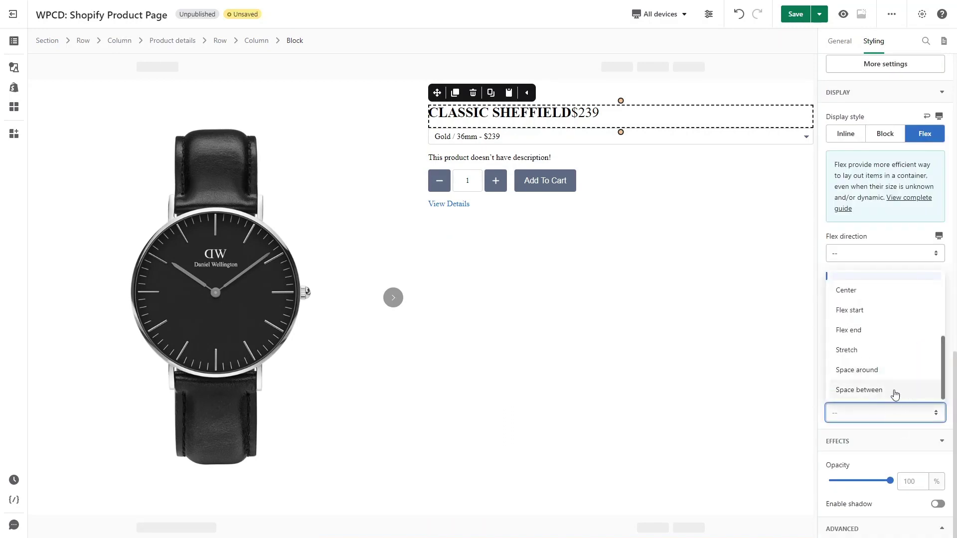
left_click(895, 392)
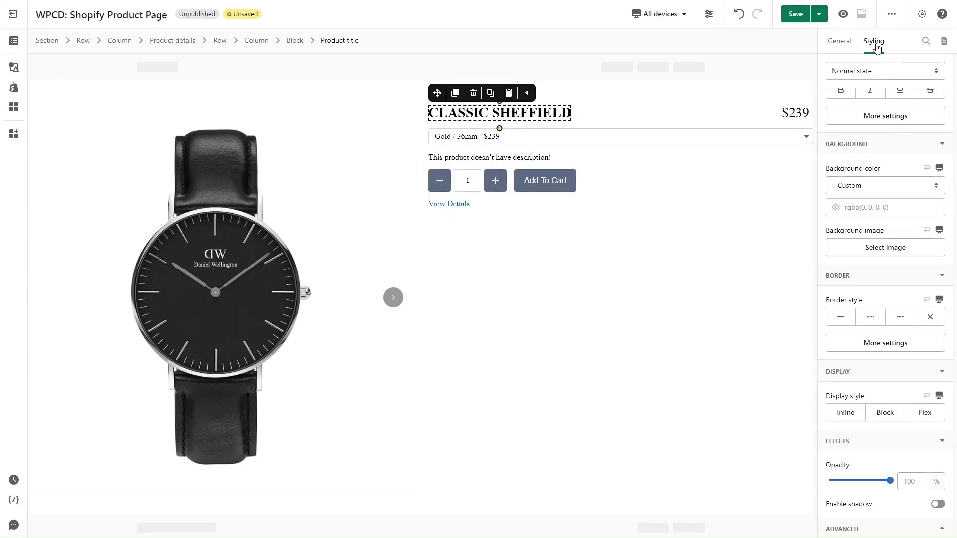
Step: Set the product title font to DWFutura light at size 24
scroll(897, 305, "up", 6)
left_click(897, 283)
left_click(896, 385)
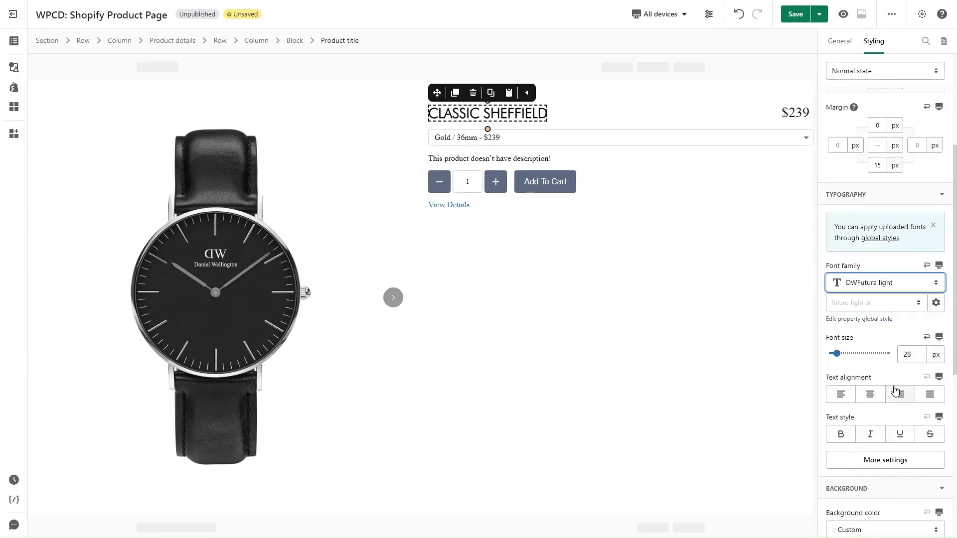
left_click(912, 355)
key("BackSpace")
type("4")
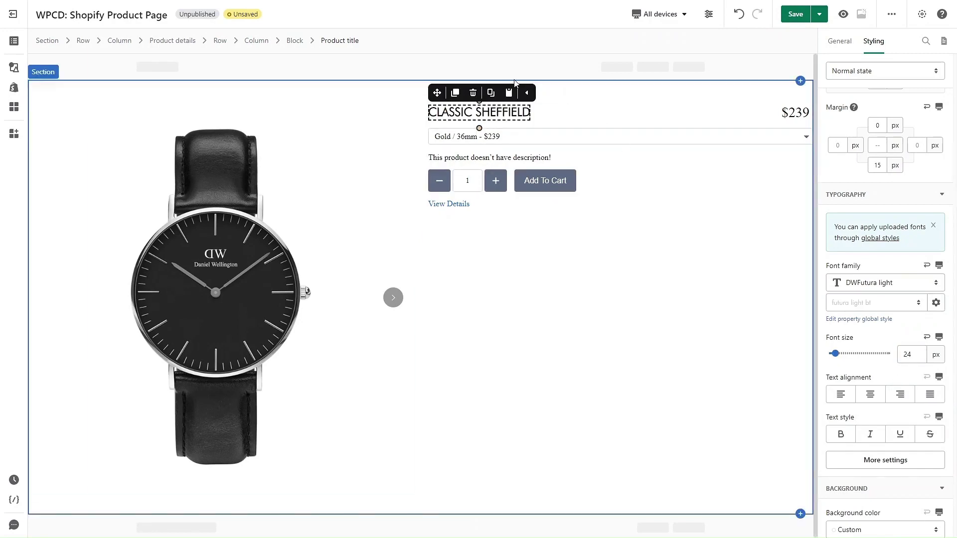
Step: Copy the title's styles and paste them onto the product price
left_click(492, 94)
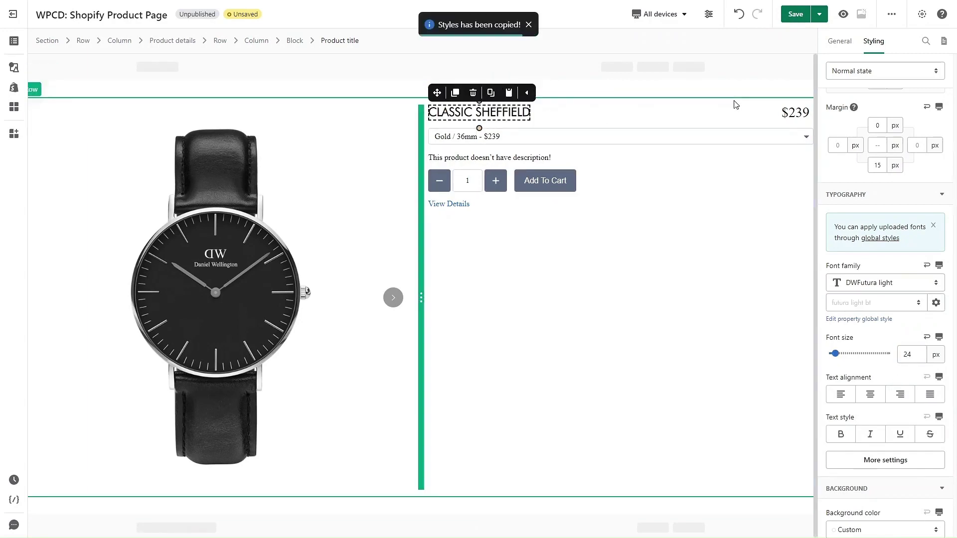
left_click(803, 115)
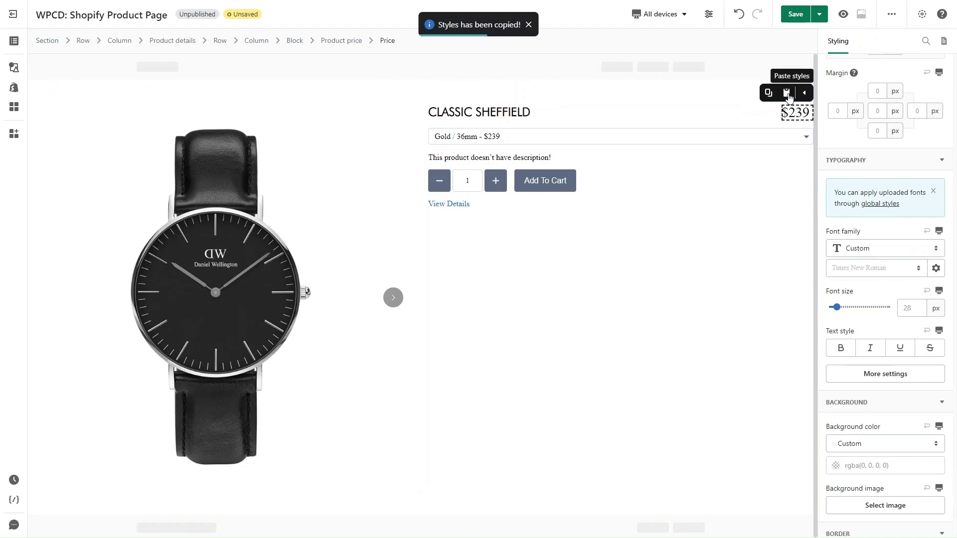
left_click(787, 94)
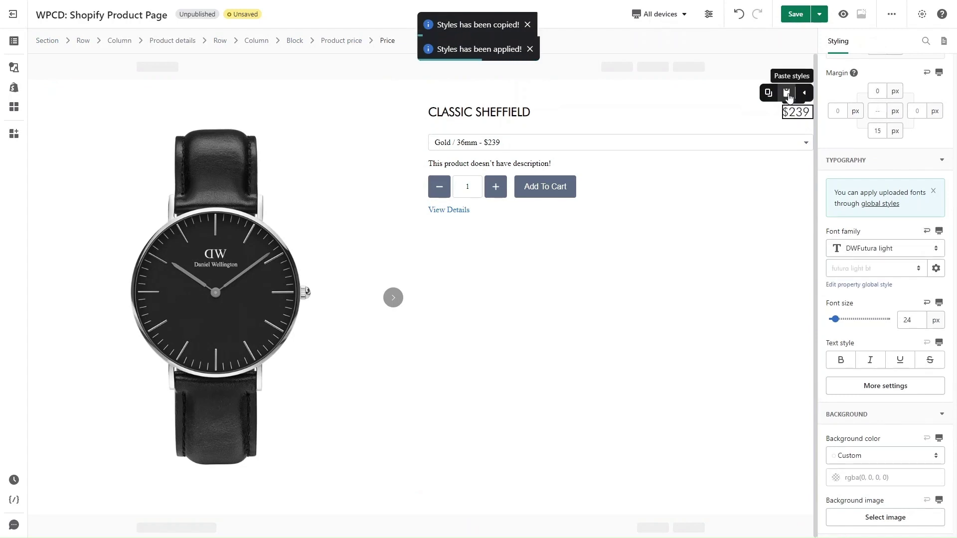
Step: Give the title-and-price block a 40 px bottom margin
left_click(296, 40)
left_click(885, 133)
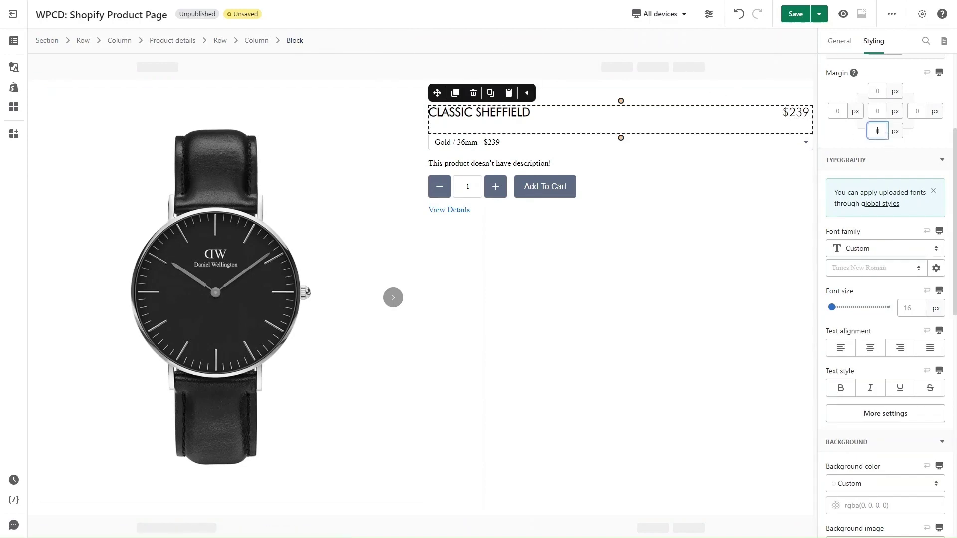
type("40")
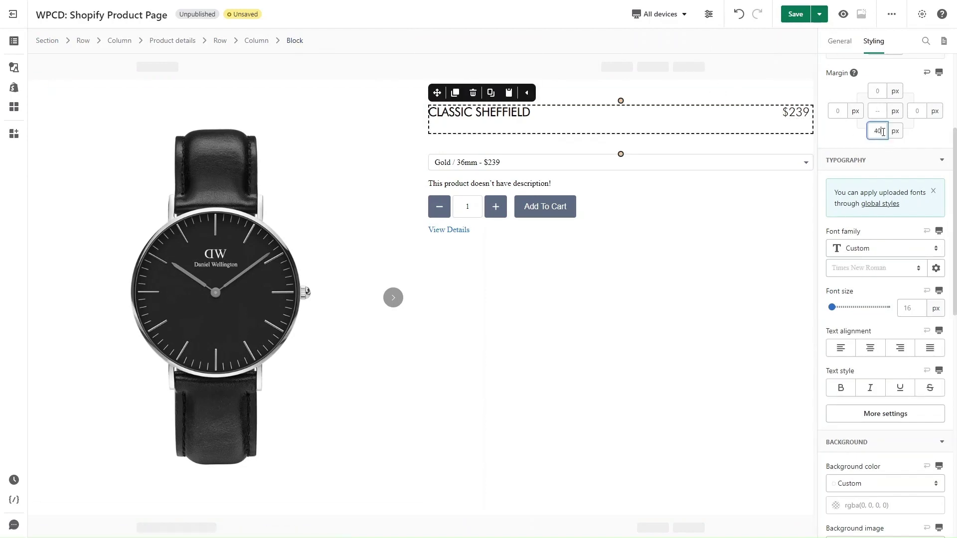
left_click(677, 143)
left_click(671, 162)
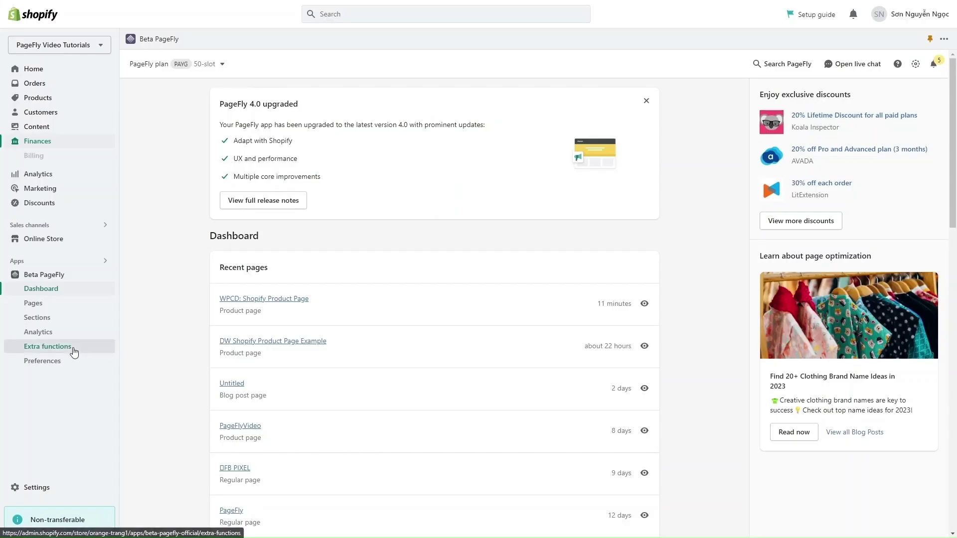
Step: Add option swatches for the Color and Size options in Extra functions
left_click(74, 352)
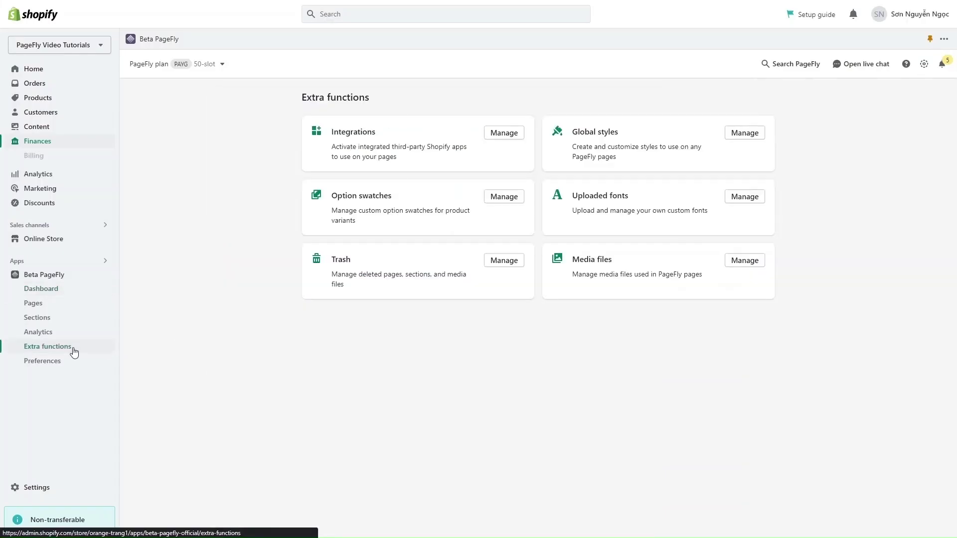
left_click(494, 195)
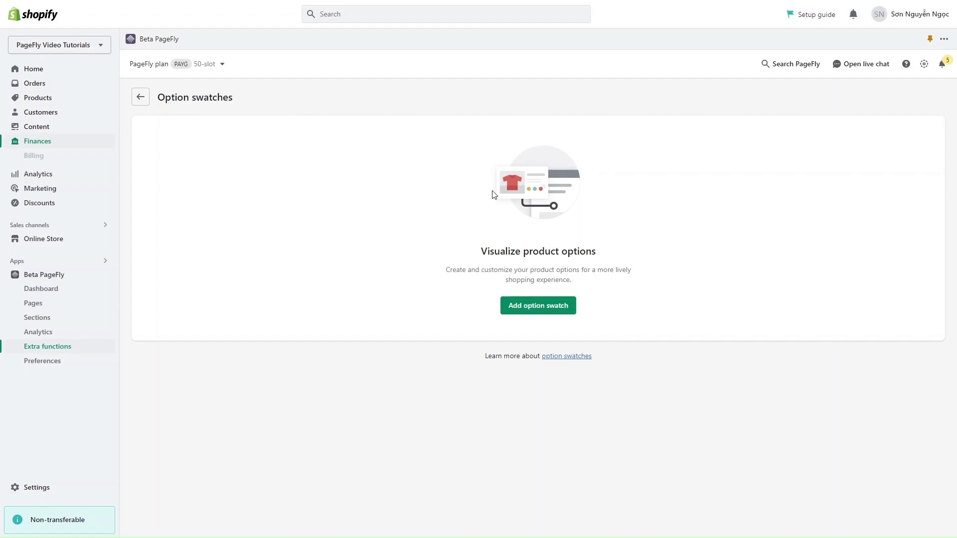
left_click(546, 305)
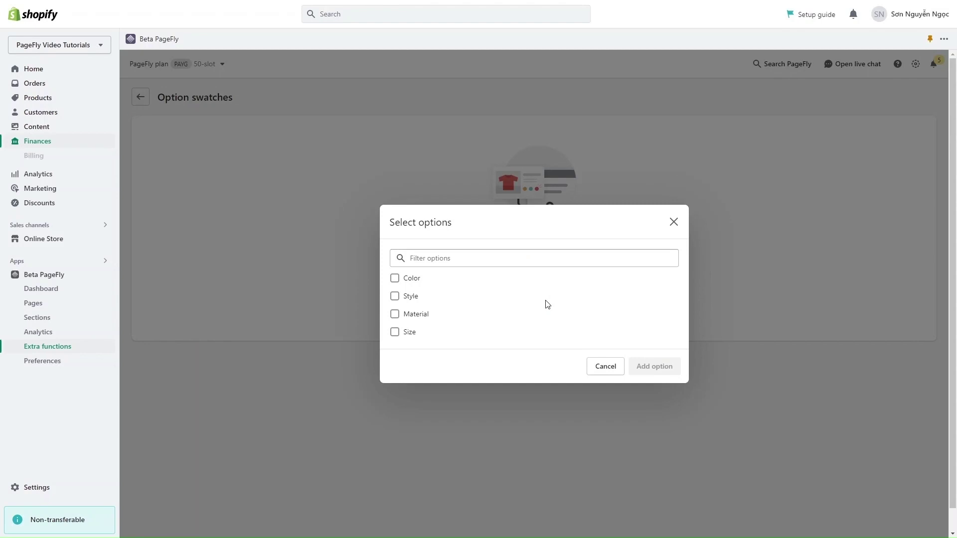
left_click(394, 279)
left_click(398, 333)
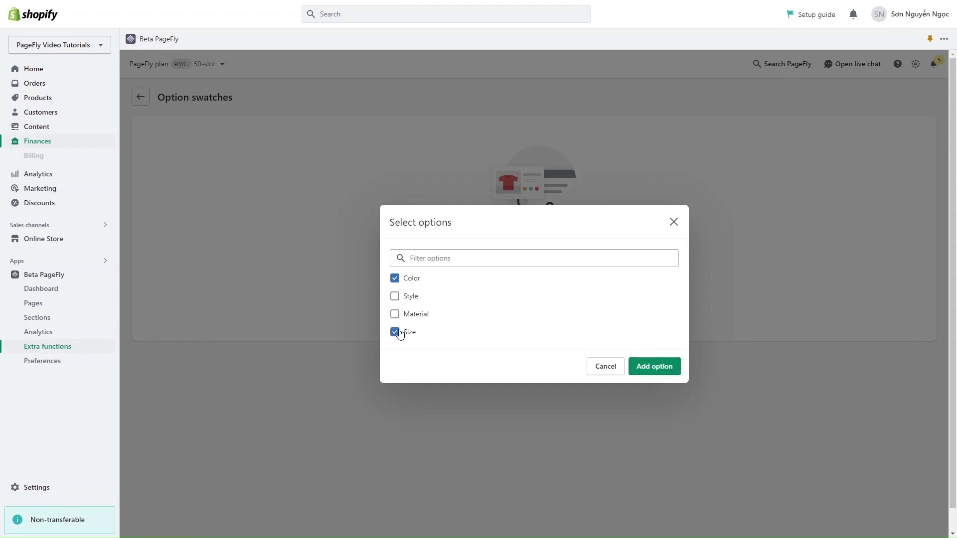
left_click(643, 367)
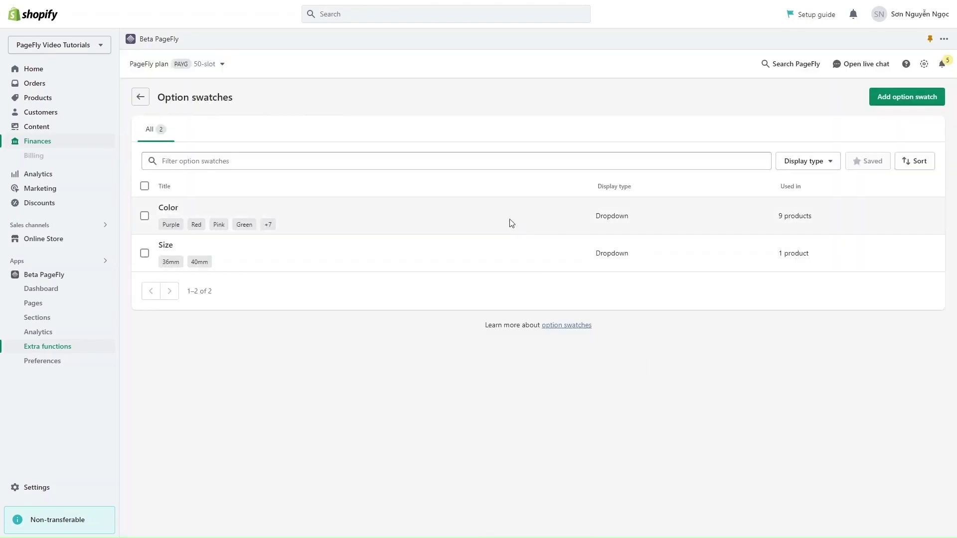
Step: Set Color to display as Color swatches and Size as Label, then save
left_click(511, 223)
left_click(521, 167)
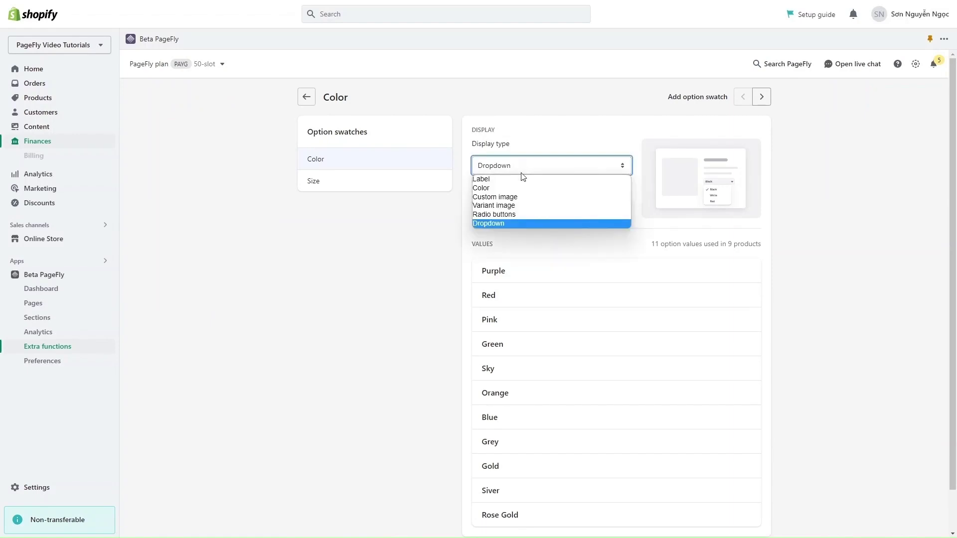
left_click(548, 188)
scroll(533, 466, "down", 3)
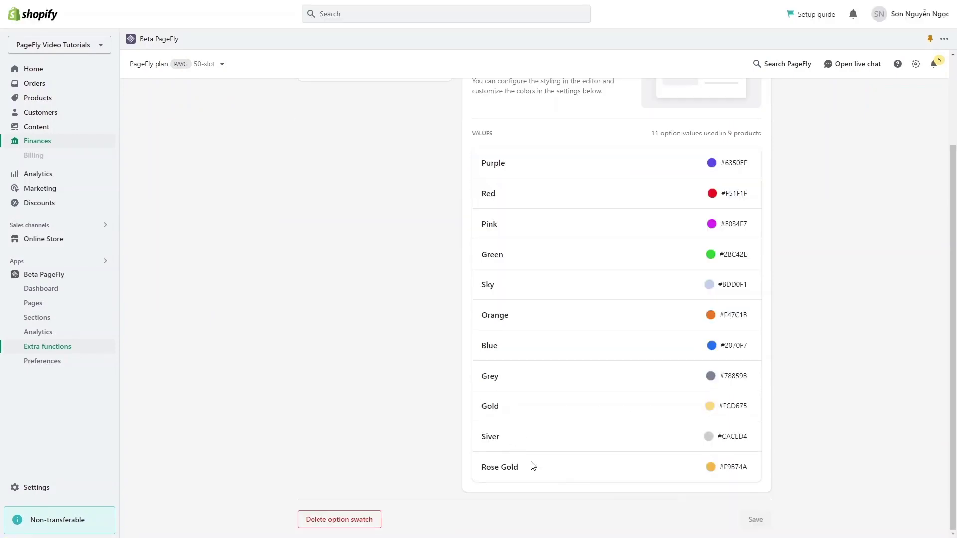
scroll(560, 449, "up", 5)
left_click(369, 184)
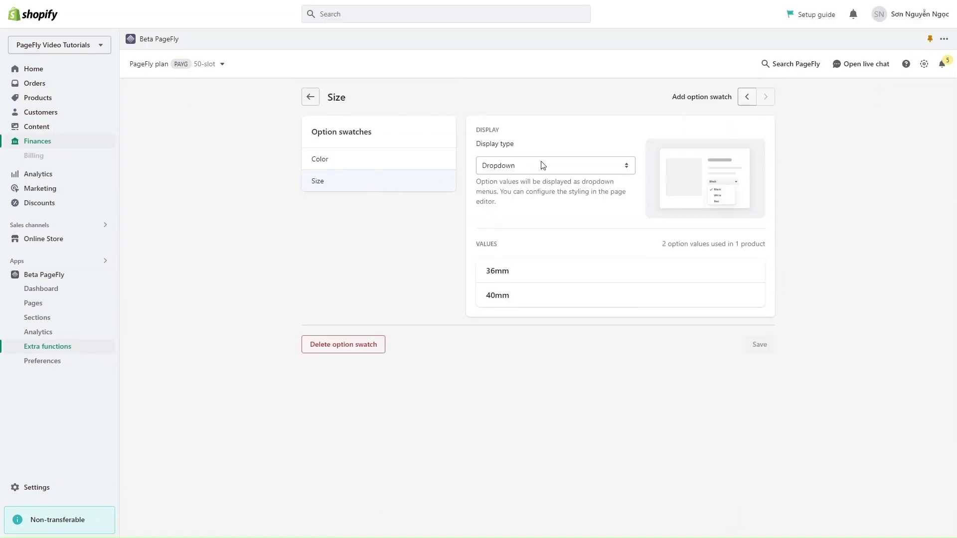
left_click(543, 165)
left_click(542, 178)
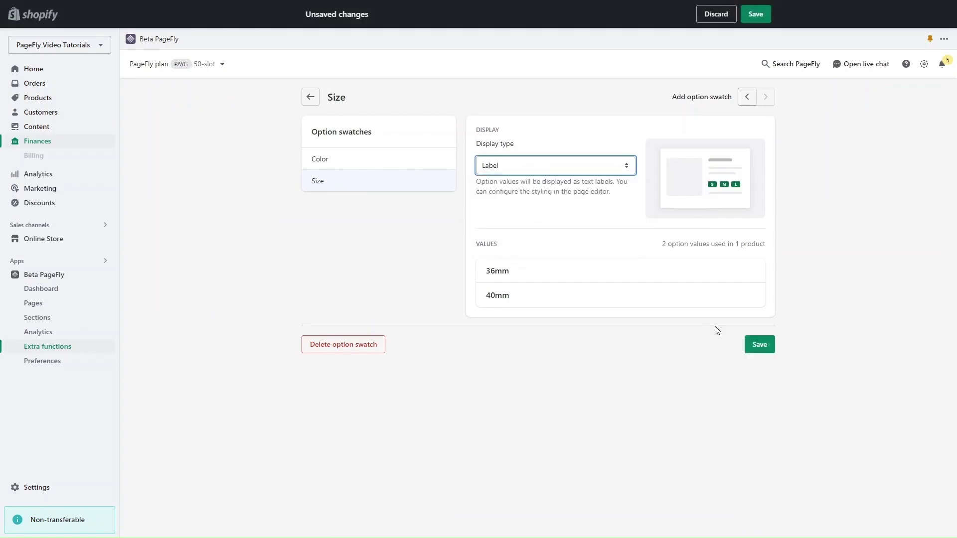
left_click(758, 346)
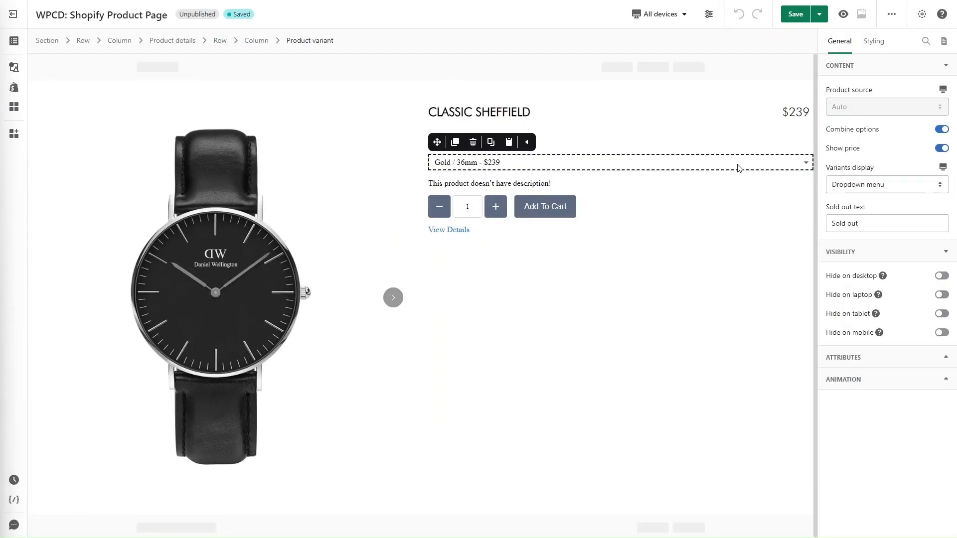
Step: Turn off Combine options, use option swatches as horizontal Radio buttons with 20 spacing, and save
left_click(947, 130)
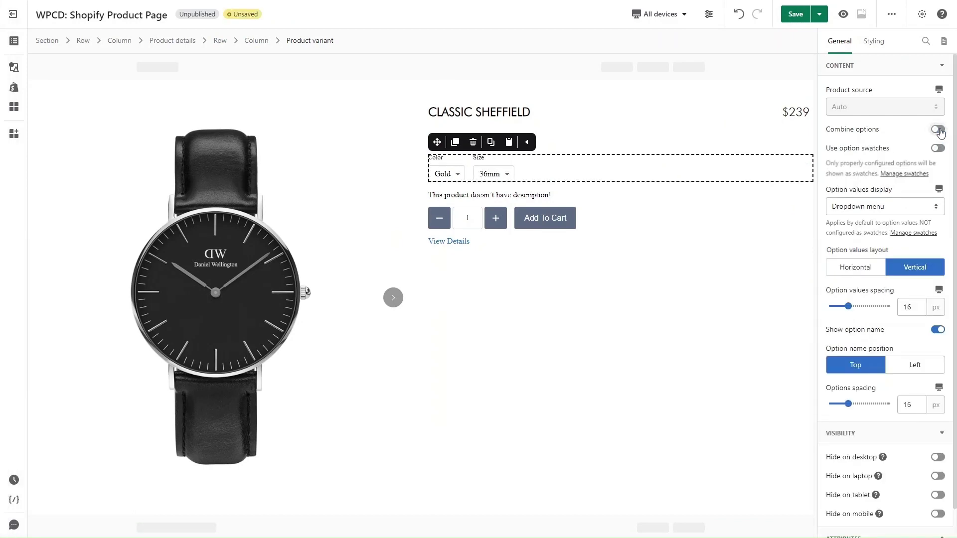
left_click(935, 150)
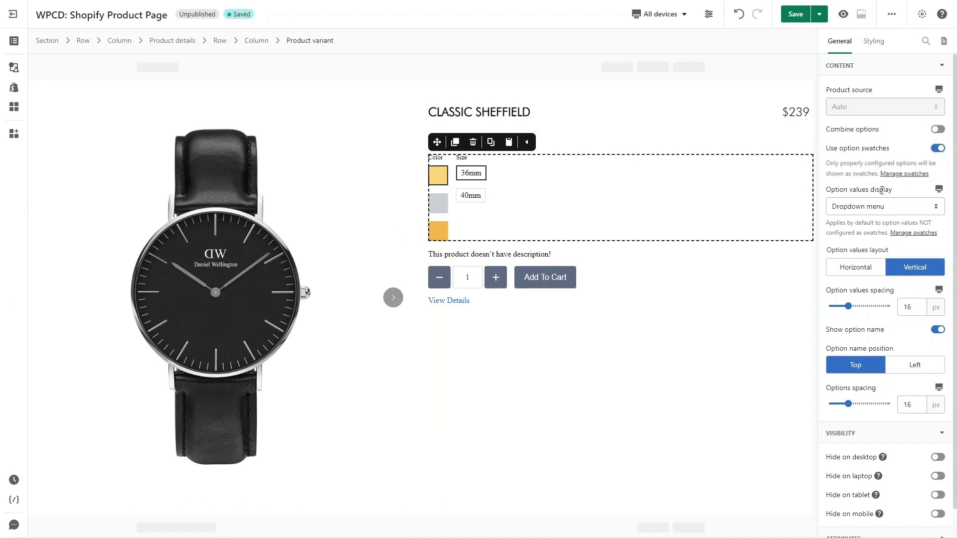
left_click(884, 212)
left_click(880, 250)
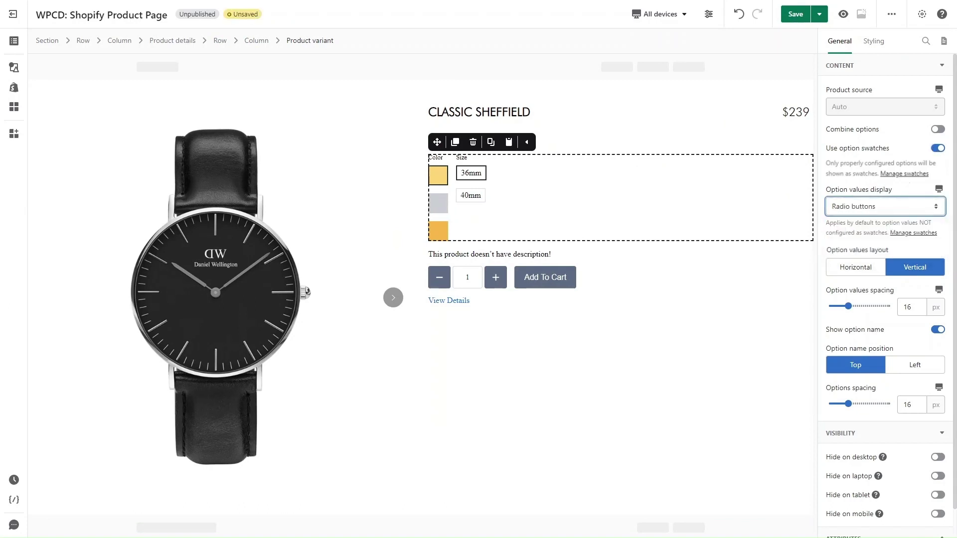
left_click(874, 270)
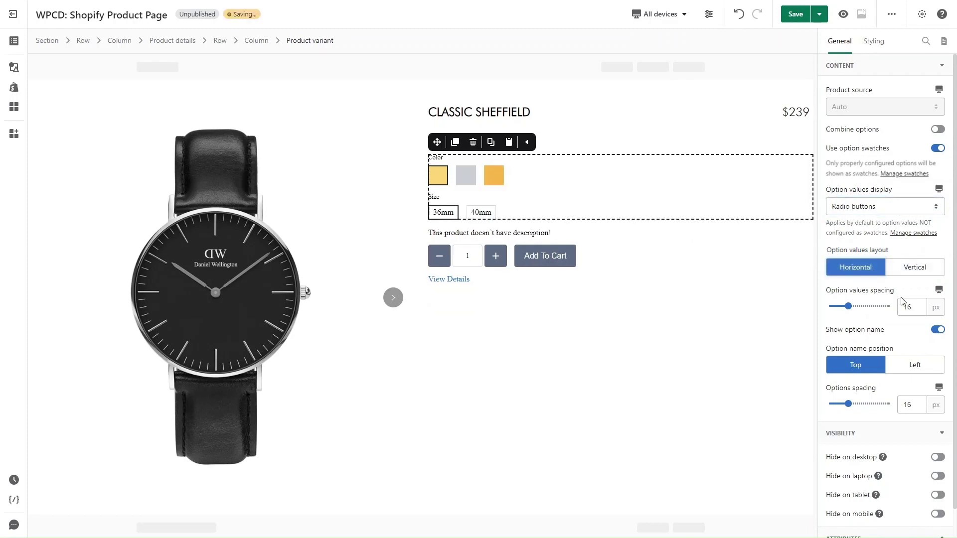
double_click(914, 307)
type("20")
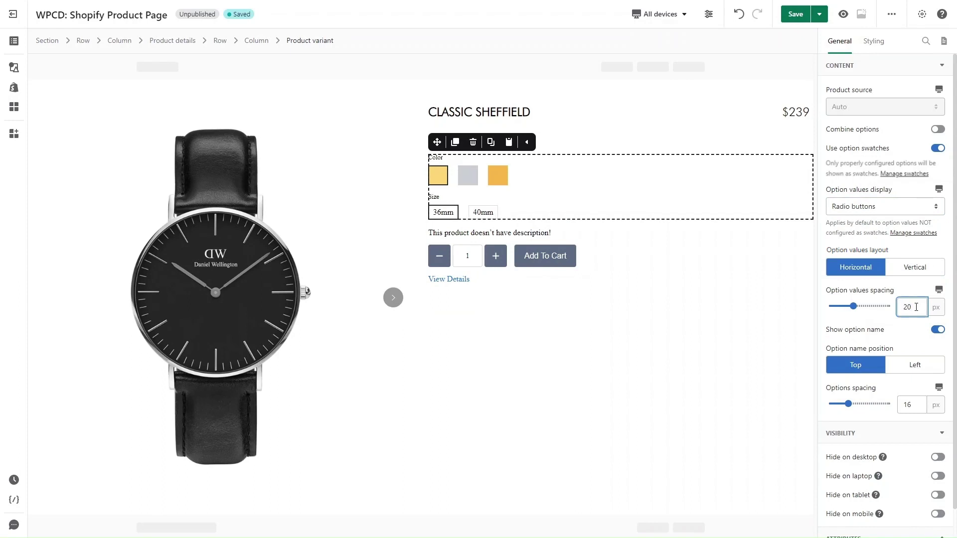
left_click(882, 301)
left_click(798, 15)
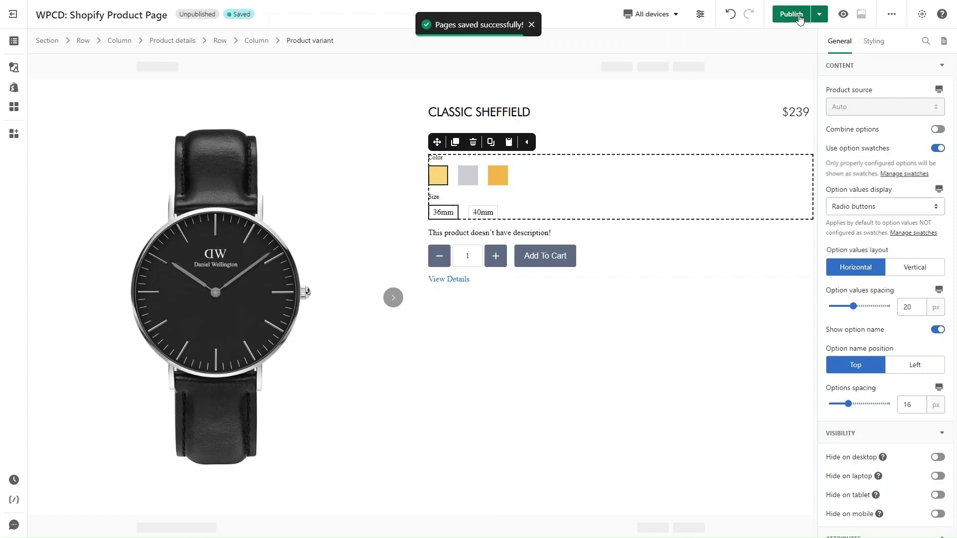
Step: Give the colour option swatches a corner radius of 50
left_click(874, 42)
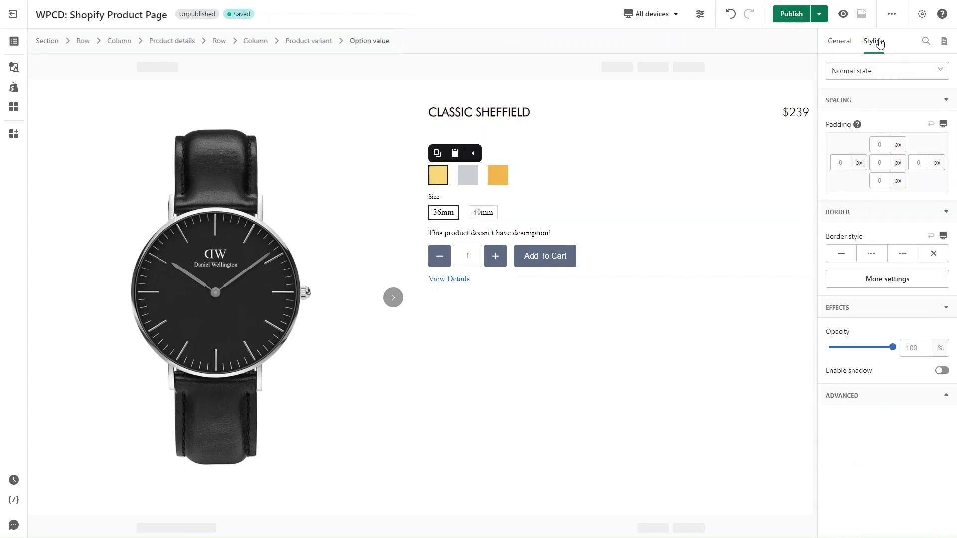
left_click(887, 279)
left_click(752, 283)
type("50")
left_click(933, 254)
Step: Give colour swatches a solid black hover border and adjust the selected-state border width
left_click(887, 70)
left_click(889, 118)
left_click(841, 254)
left_click(881, 315)
left_click(675, 419)
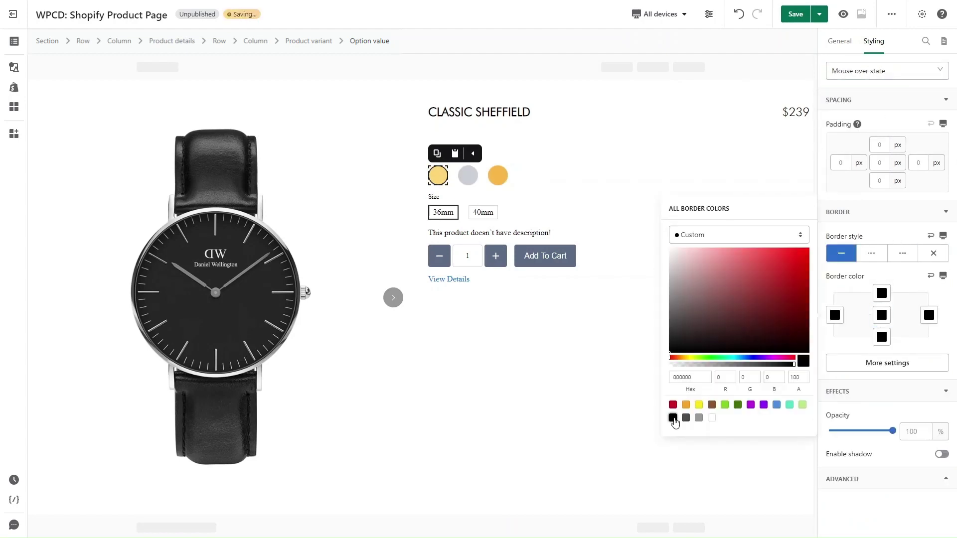
left_click(888, 362)
left_click(831, 345)
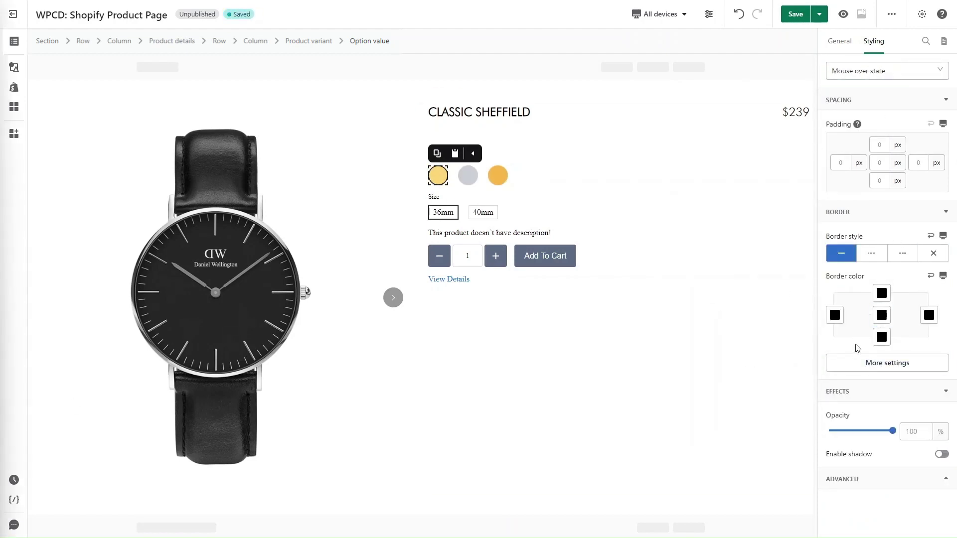
left_click(888, 71)
left_click(885, 137)
left_click(888, 363)
left_click(751, 329)
Step: Style the size labels' hover and selected states with a solid 1 px border, and delete the empty description
left_click(443, 212)
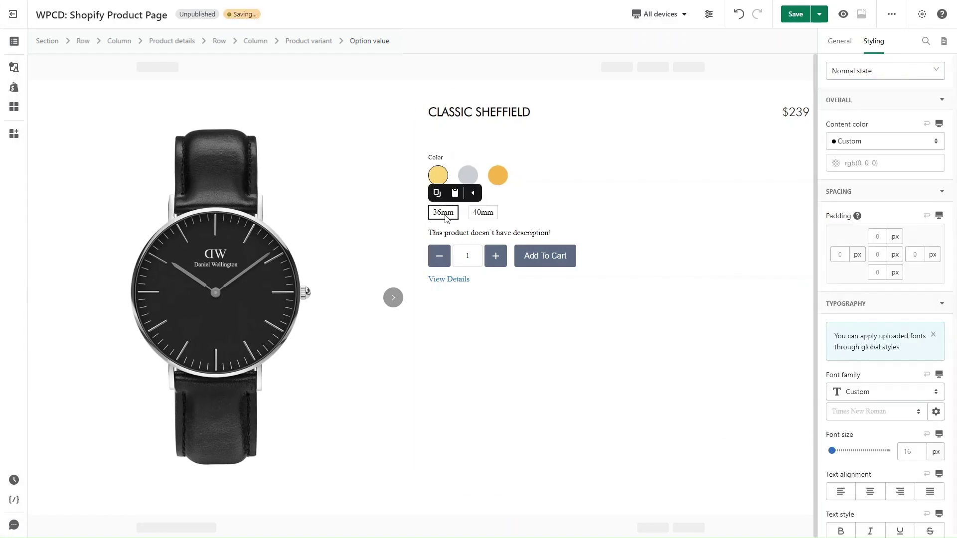
scroll(850, 374, "down", 10)
left_click(887, 70)
left_click(884, 119)
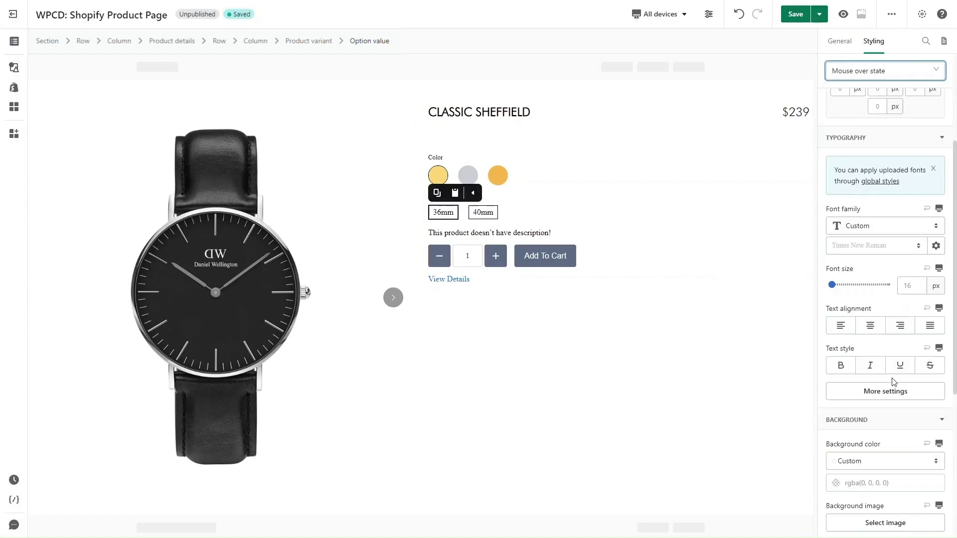
scroll(862, 380, "down", 5)
left_click(881, 501)
left_click(673, 520)
left_click(888, 71)
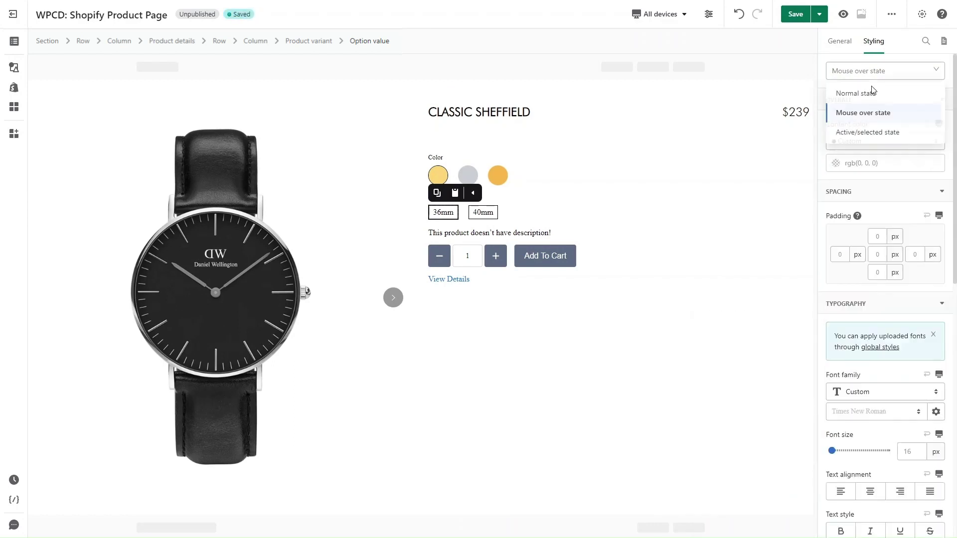
left_click(884, 131)
scroll(871, 311, "down", 5)
left_click(841, 329)
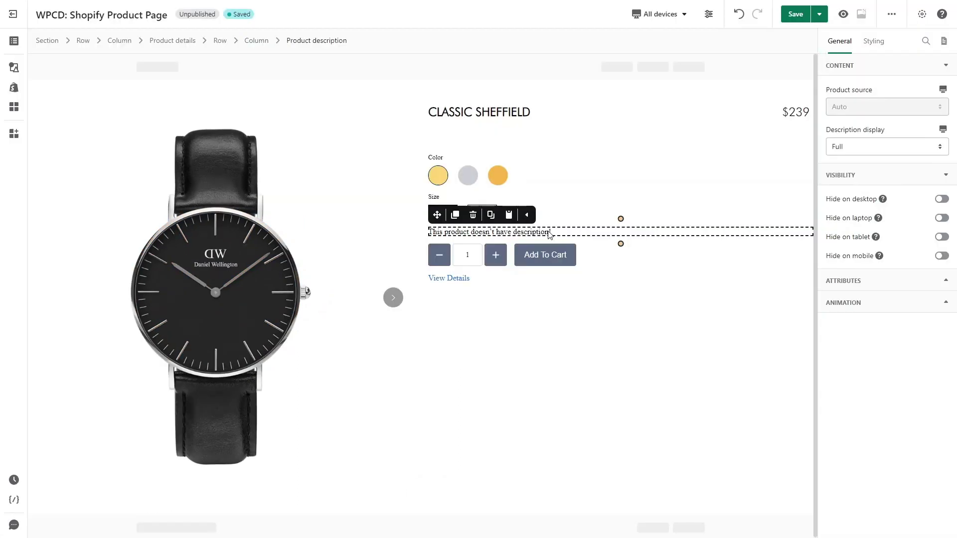
left_click(473, 214)
Step: Delete the product quantity selector and the View Details link
left_click(486, 235)
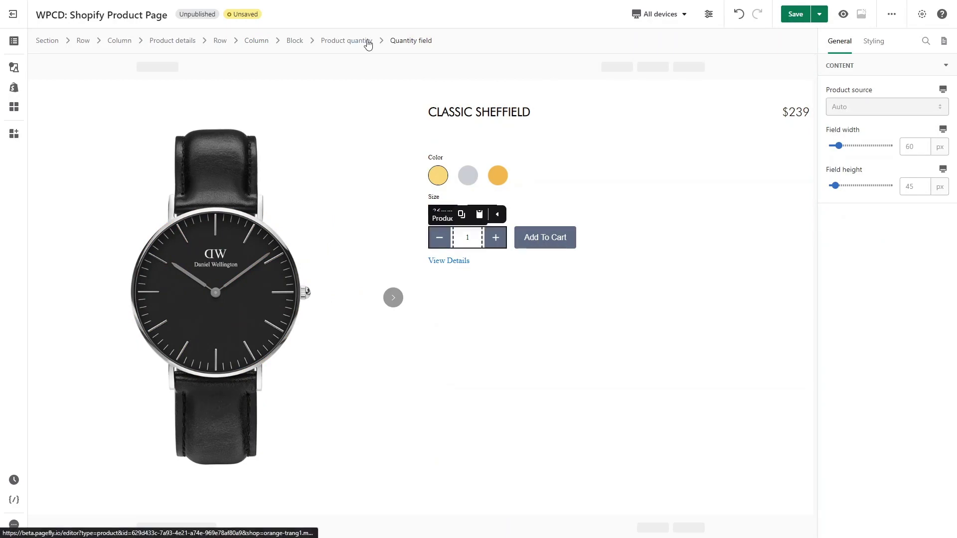
left_click(349, 41)
left_click(473, 215)
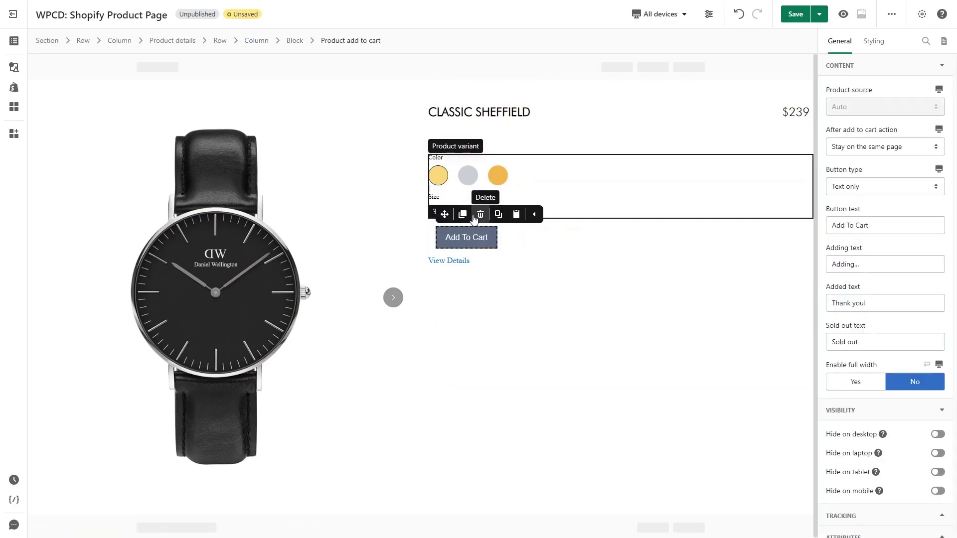
left_click(474, 216)
left_click(473, 244)
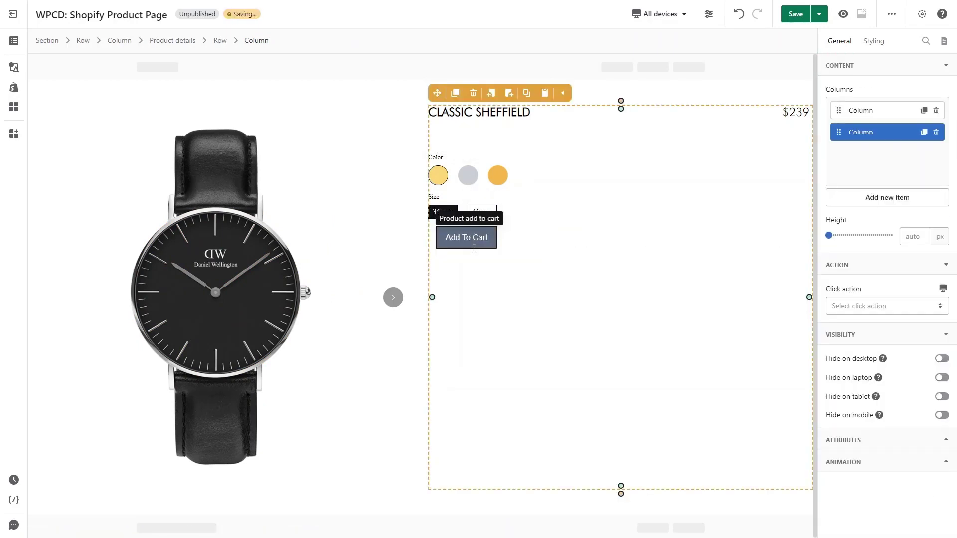
Step: Set the Add To Cart button's Enable full width to Yes
left_click(474, 247)
left_click(486, 247)
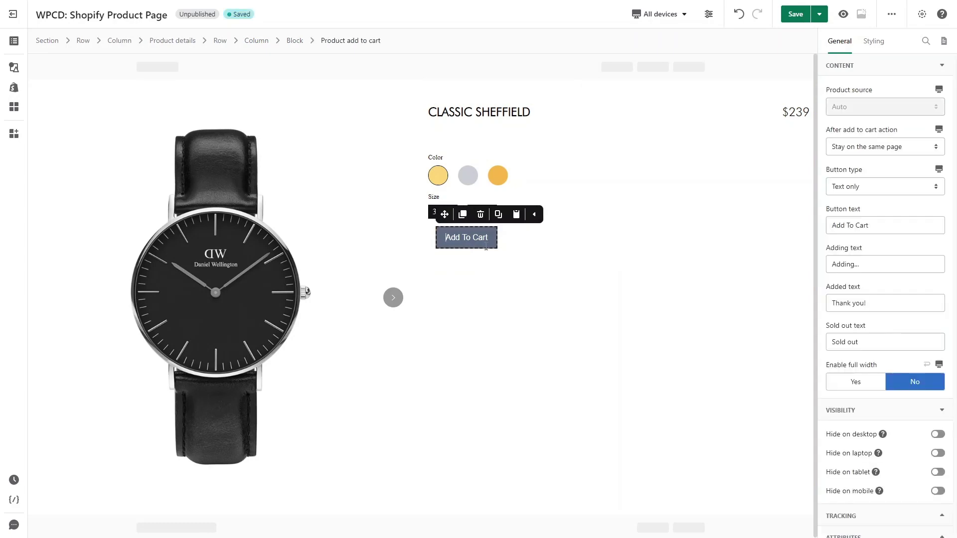
left_click(870, 392)
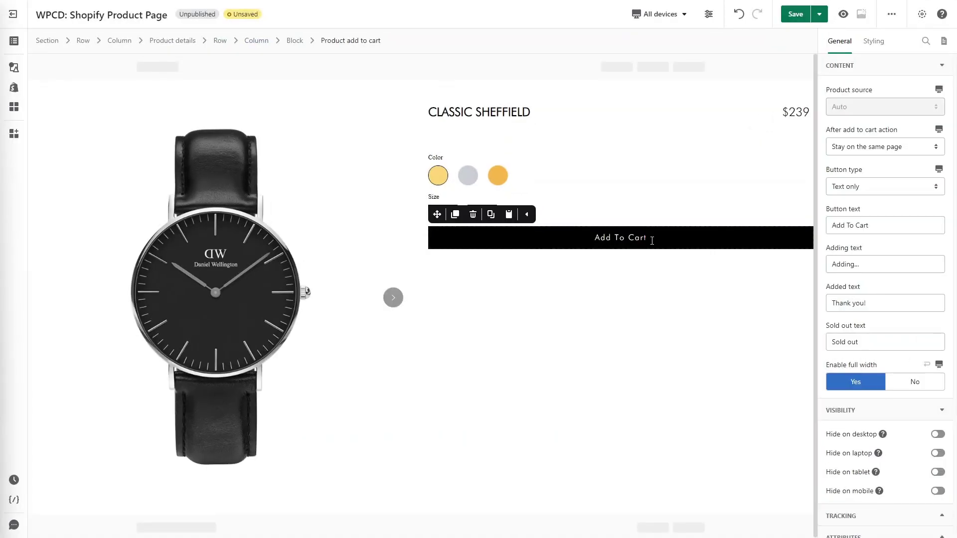
left_click(14, 66)
Step: Add a text-with-icon button below Add To Cart labelled SIZE GUIDE
left_click_drag(192, 106, 495, 263)
triple_click(861, 271)
type("SIZE GUIDE")
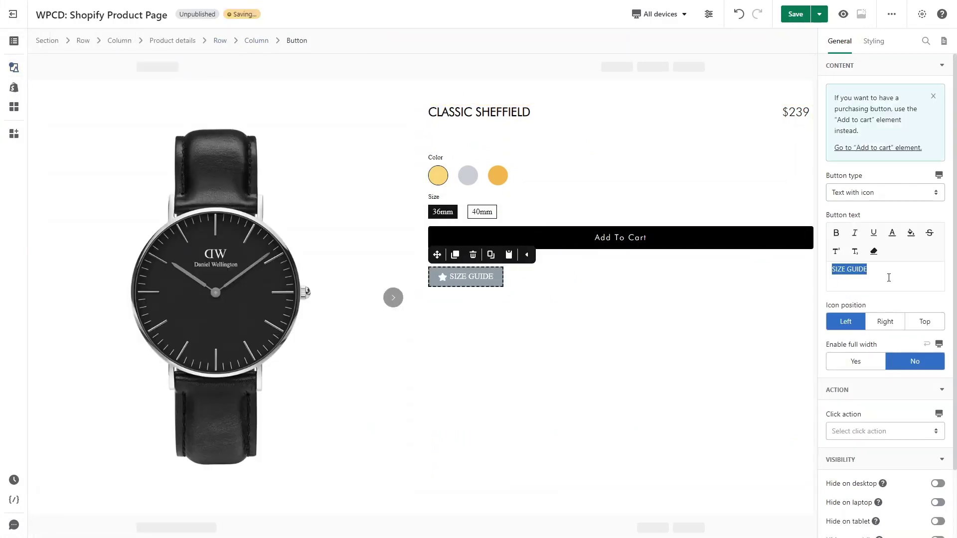
Step: Swap the button's icon for a ruler positioned Right, and make the button full width
left_click(442, 278)
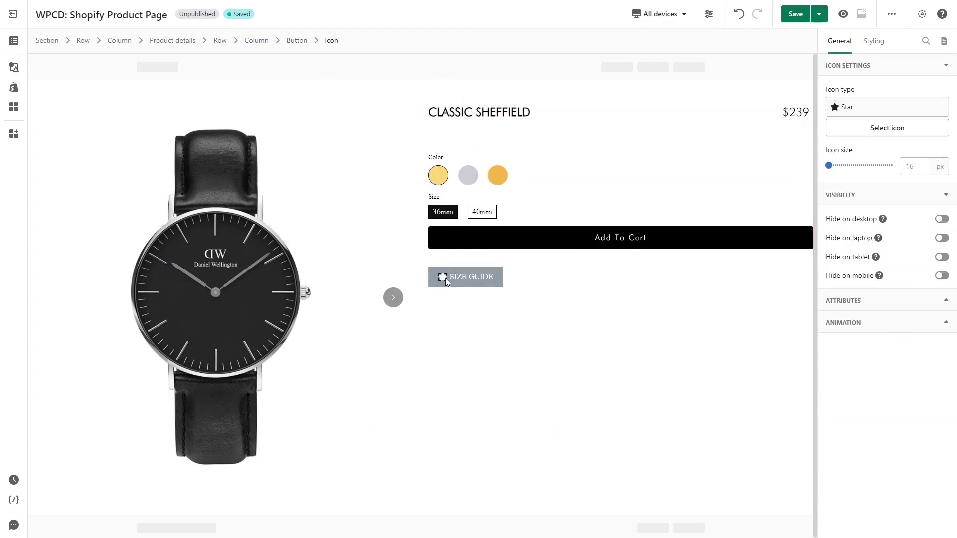
left_click(905, 131)
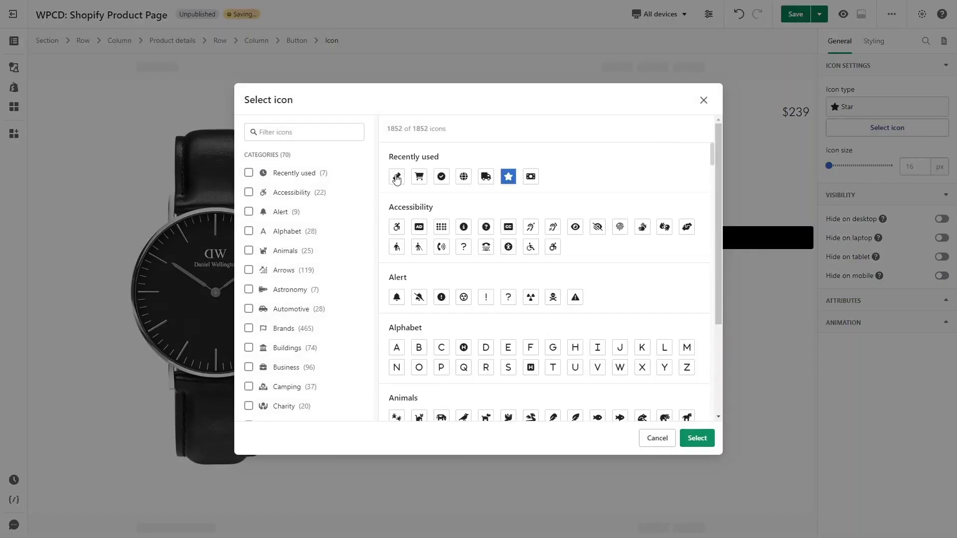
left_click(397, 176)
left_click(710, 447)
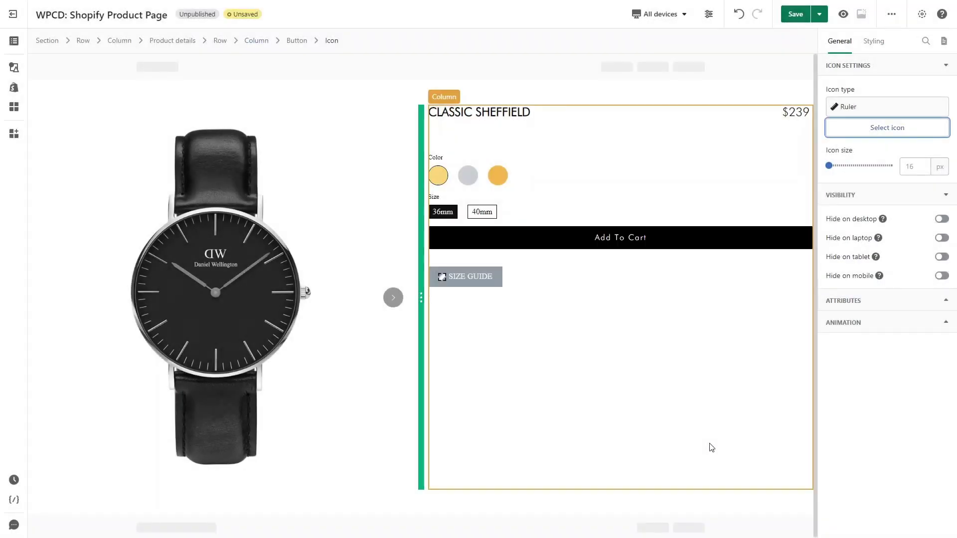
left_click(499, 288)
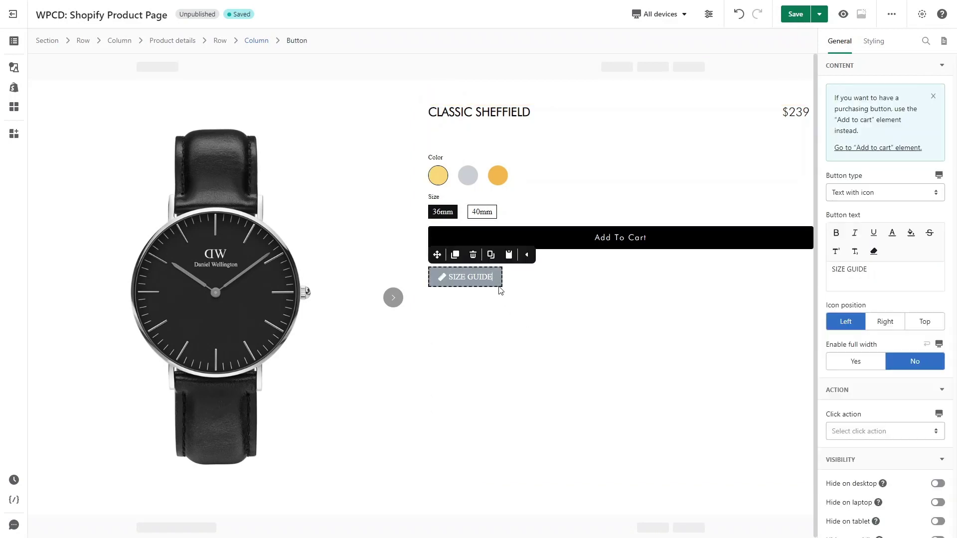
left_click(887, 325)
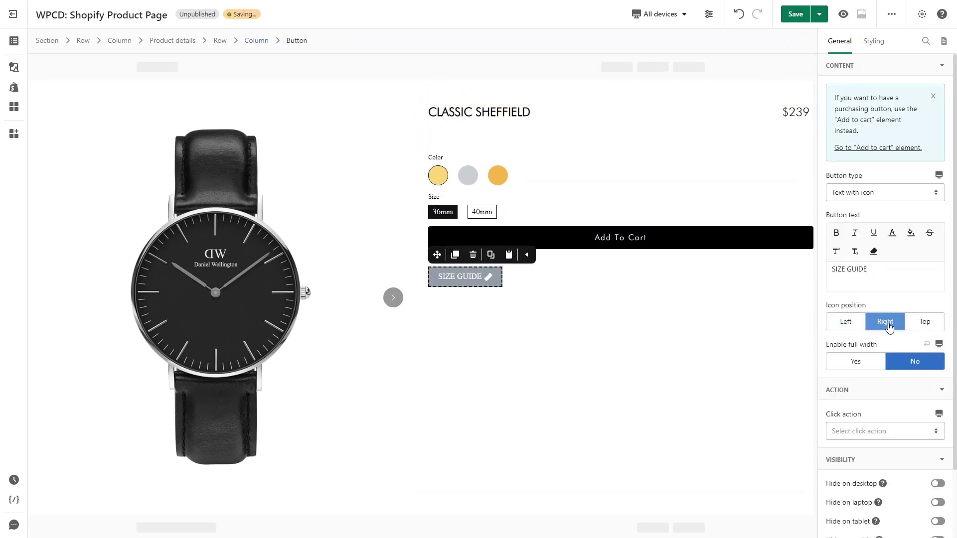
left_click(855, 361)
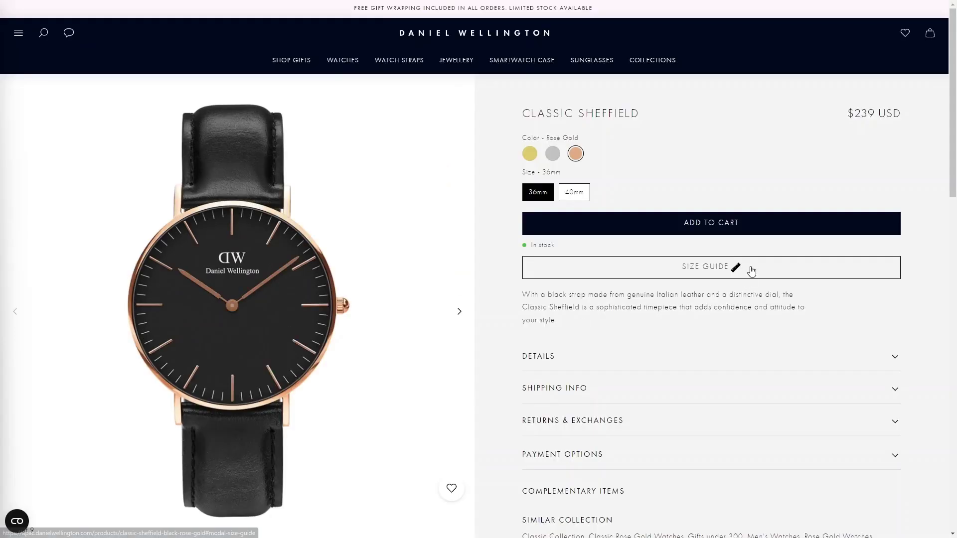
Step: On the Daniel Wellington product page, open the SIZE GUIDE pop-up to view the Classic size table
left_click(751, 270)
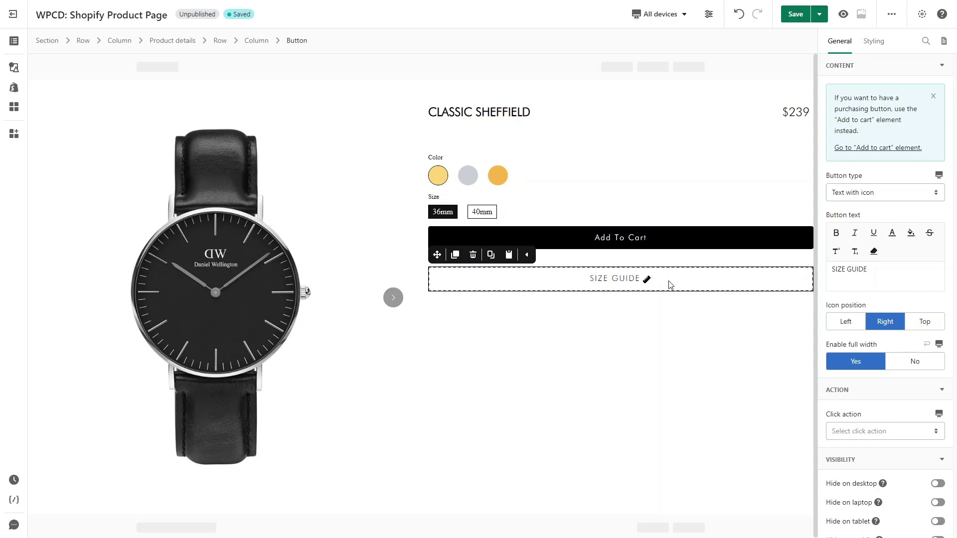
Step: Make the SIZE GUIDE button open an image pop-up showing the size-chart screenshot
scroll(888, 269, "down", 2)
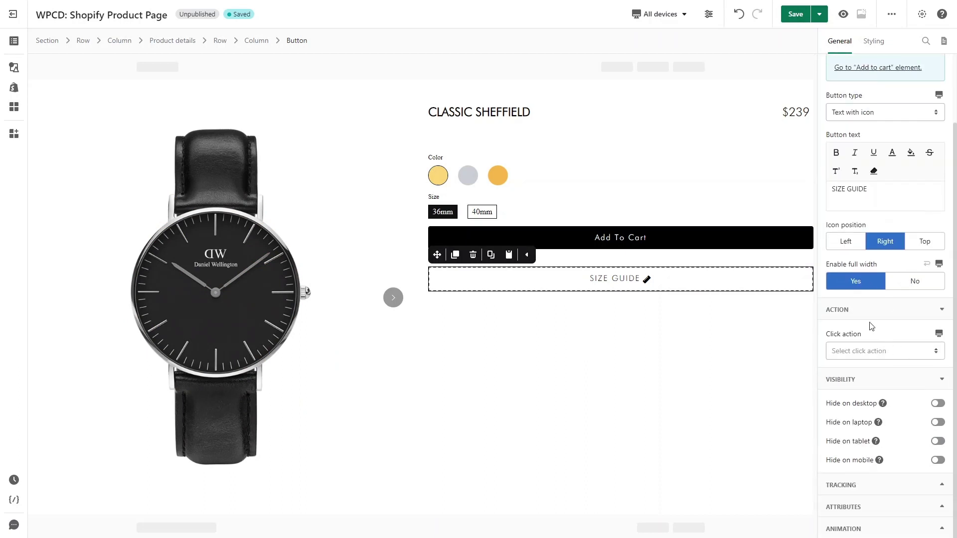
left_click(867, 352)
left_click(866, 394)
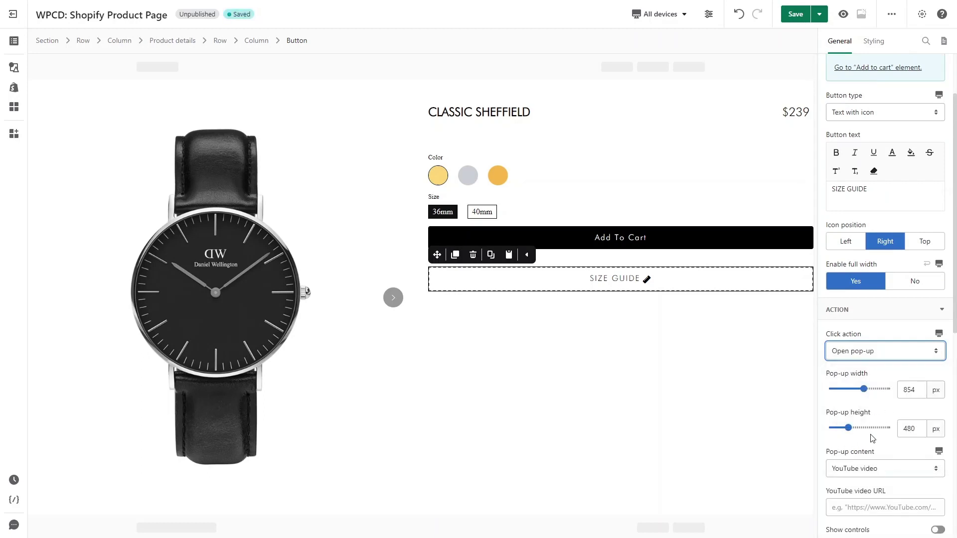
left_click(868, 469)
left_click(865, 450)
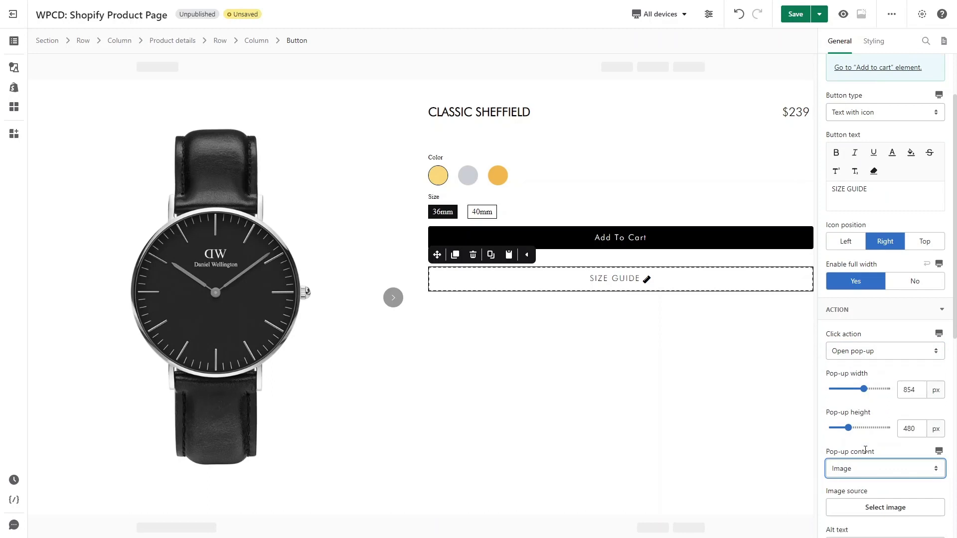
left_click(872, 508)
left_click(359, 249)
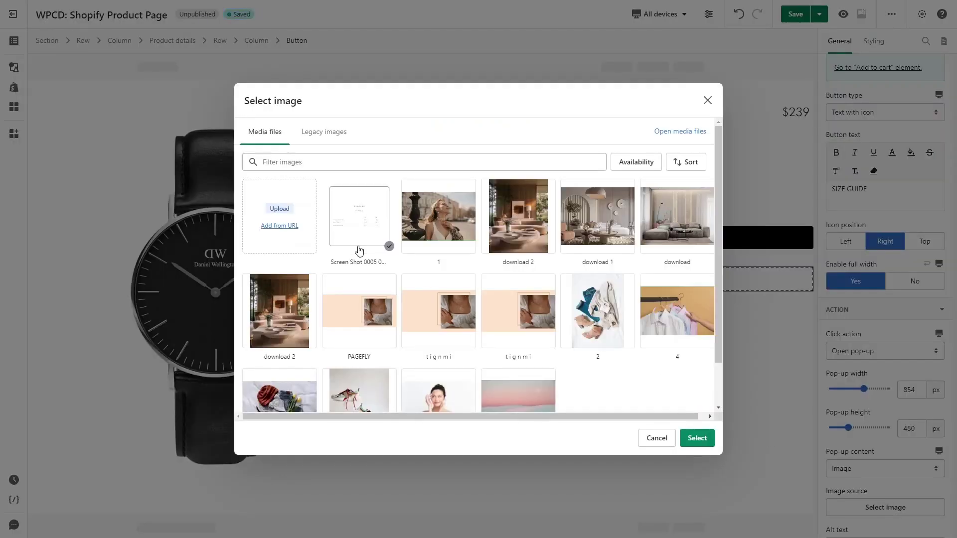
left_click(697, 438)
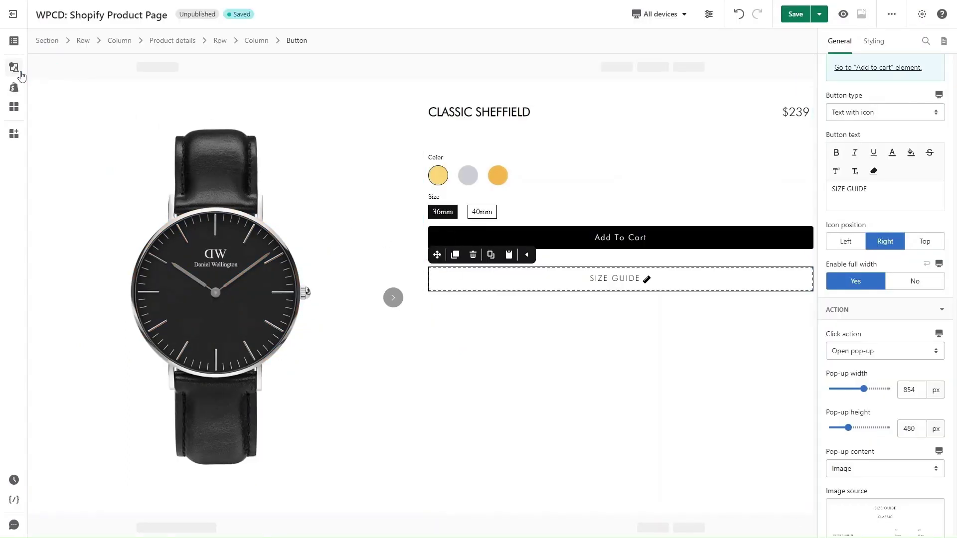
Step: Add a List element and a Paragraph element below the SIZE GUIDE button
left_click(15, 68)
mouse_move(50, 288)
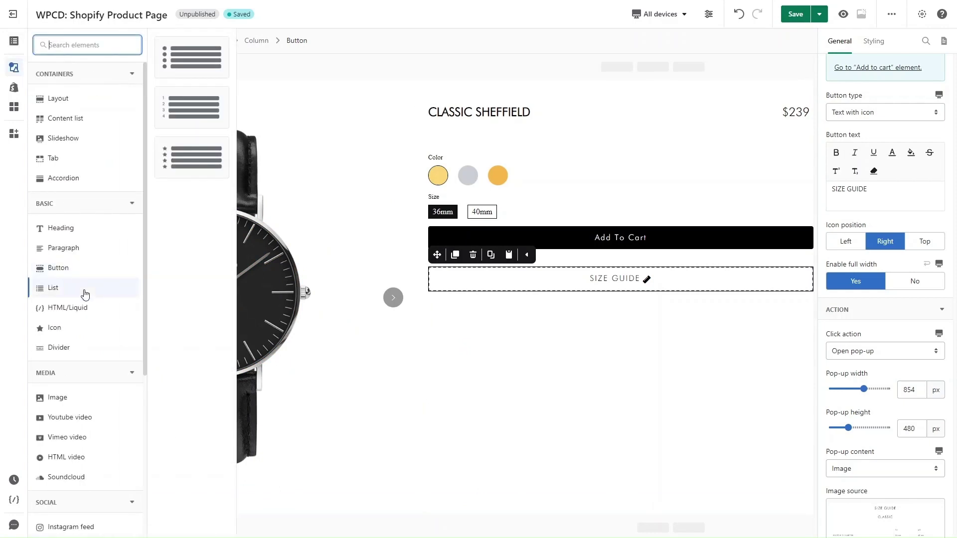
left_click_drag(192, 58, 499, 304)
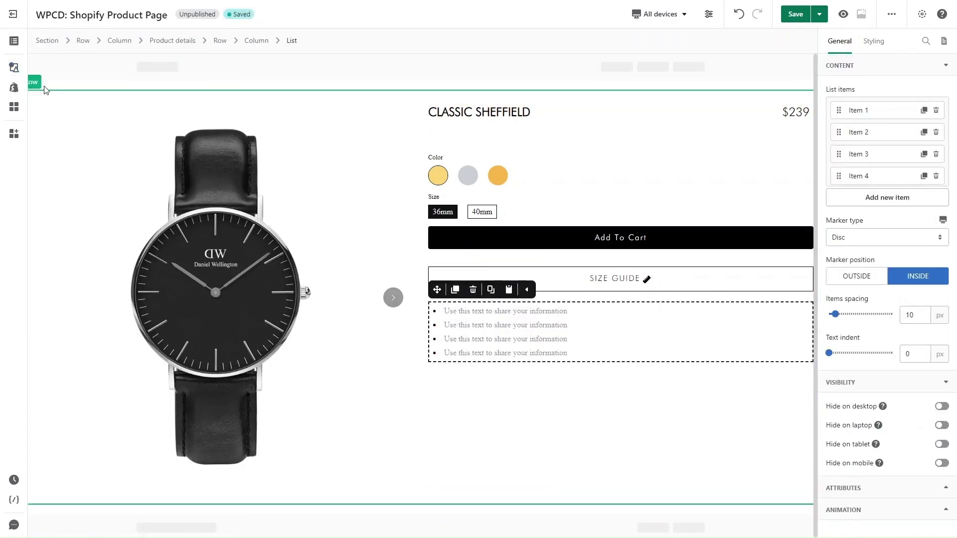
left_click(15, 70)
mouse_move(50, 248)
left_click_drag(192, 95, 558, 369)
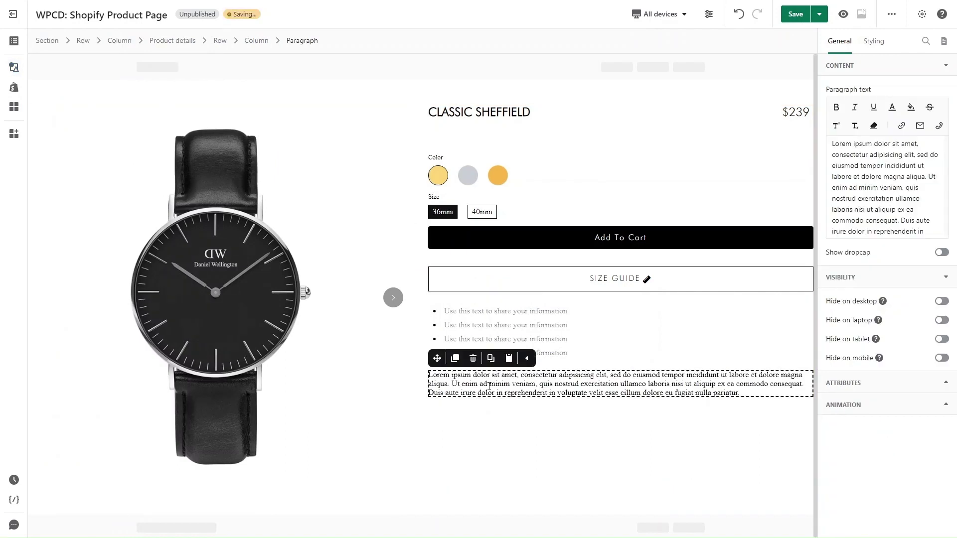
Step: Set the list's left padding to 0
left_click(559, 357)
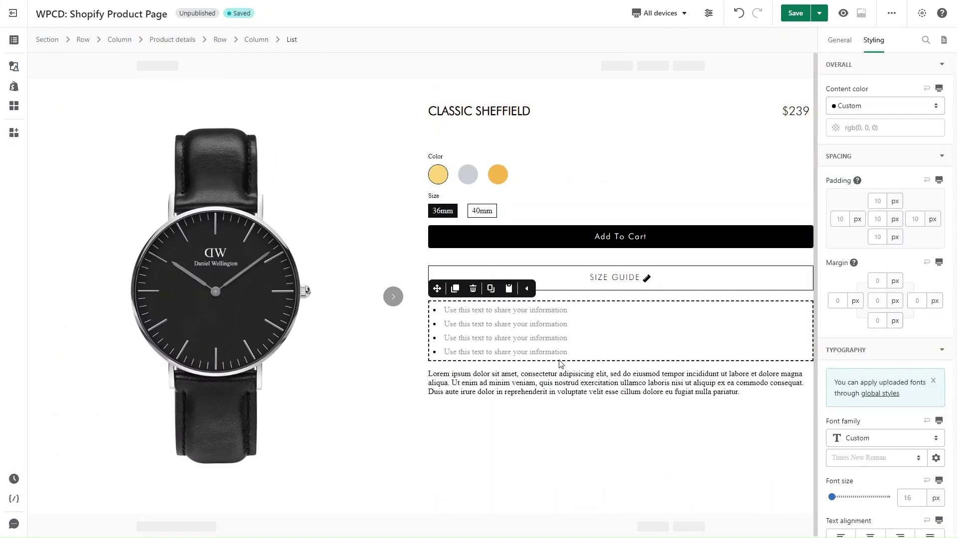
left_click(838, 219)
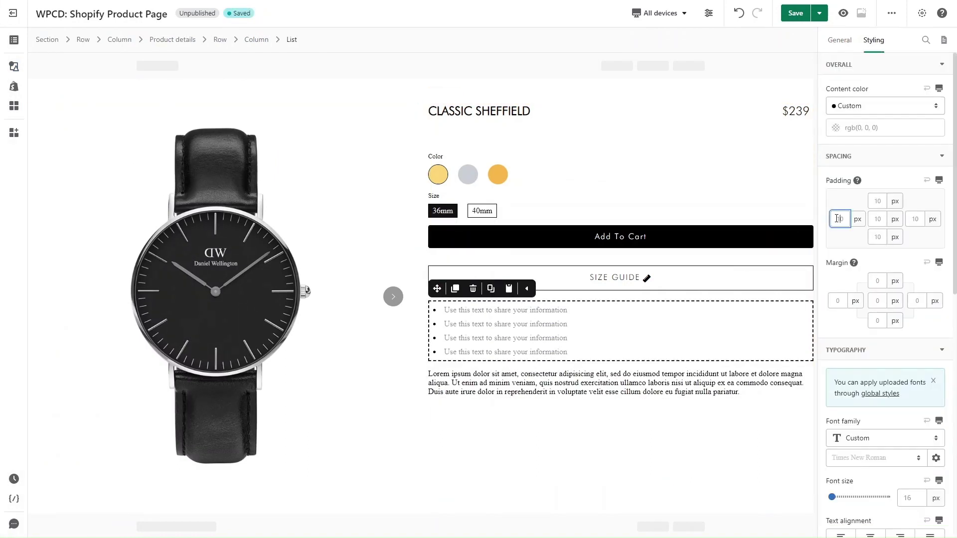
key("BackSpace")
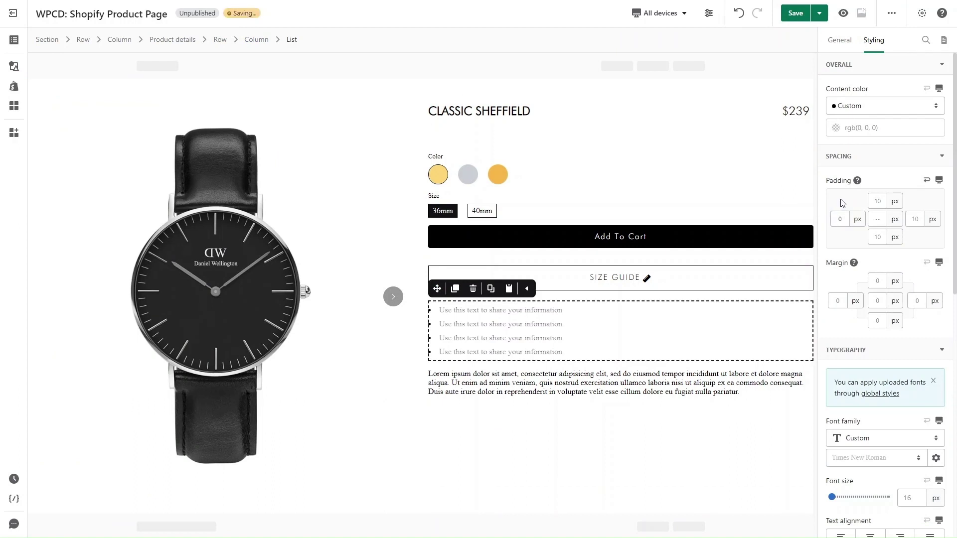
Step: Change the list items to Free express shipping, Free returns and Two years warranty, and delete Item 4
left_click(624, 310)
left_click(889, 316)
type("Free express shipping")
left_click(758, 324)
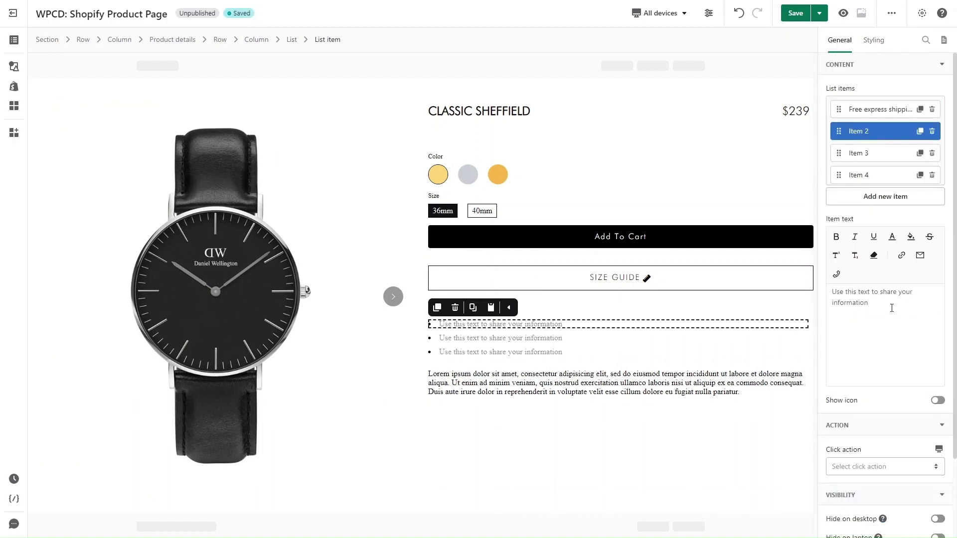
left_click(892, 308)
type("Free returns")
left_click(499, 352)
left_click(891, 308)
type("Two years warranty")
left_click(933, 175)
Step: Replace the paragraph's lorem ipsum with the Classic Sheffield product description
left_click(598, 383)
key("ctrl+a")
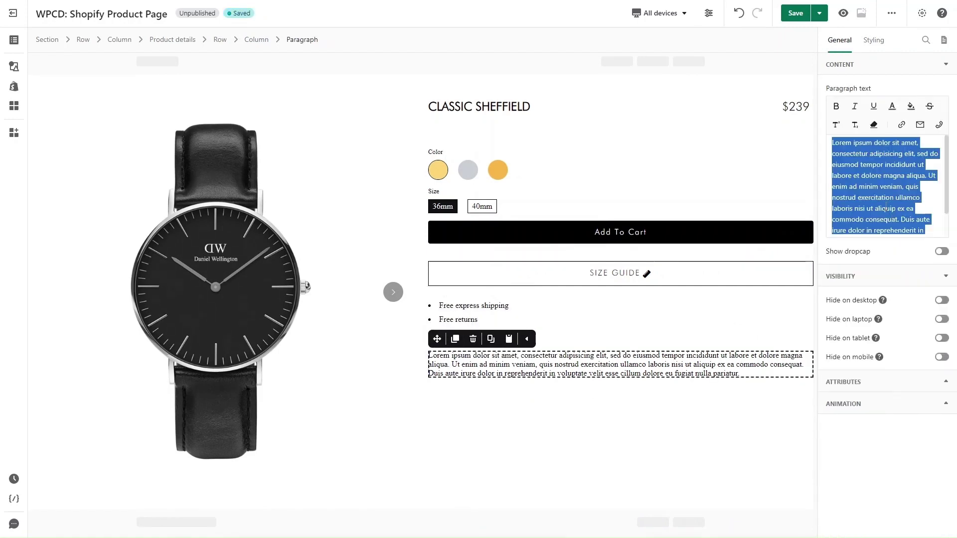
type("With a black strap made from genuine Italian leather and a distinctive dial, the Classic Sheffield is a sophisticated timepiece that adds confidence and attitude to your style.")
Step: Add an accordion below the description in the product details column
left_click(704, 419)
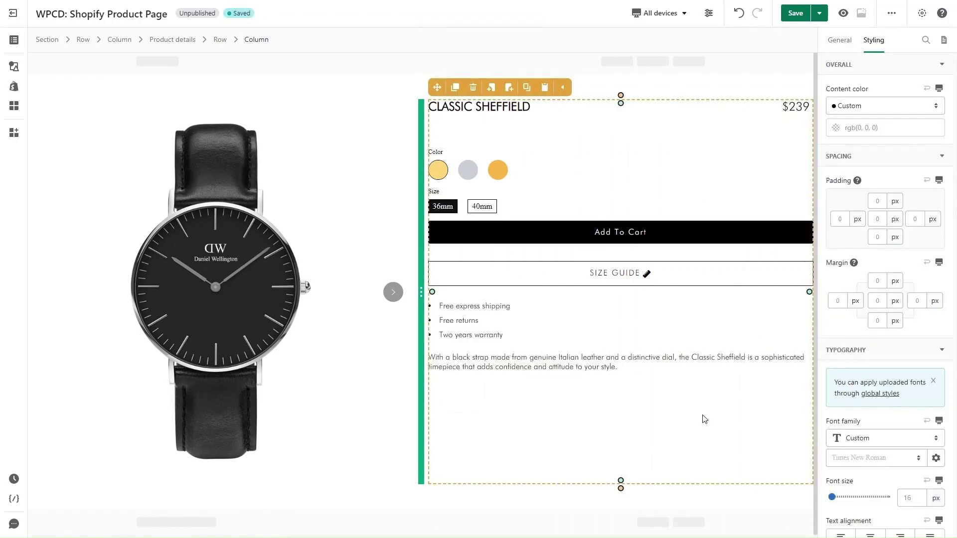
left_click(14, 67)
left_click_drag(74, 181, 481, 388)
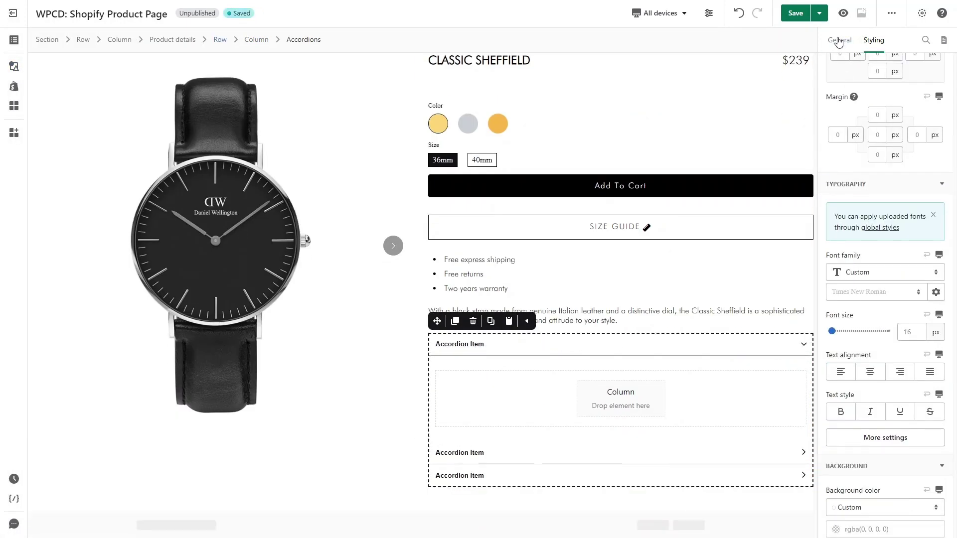
Step: Add a fourth accordion item and place a 3×3 table with a header row in the first item's column
left_click(839, 41)
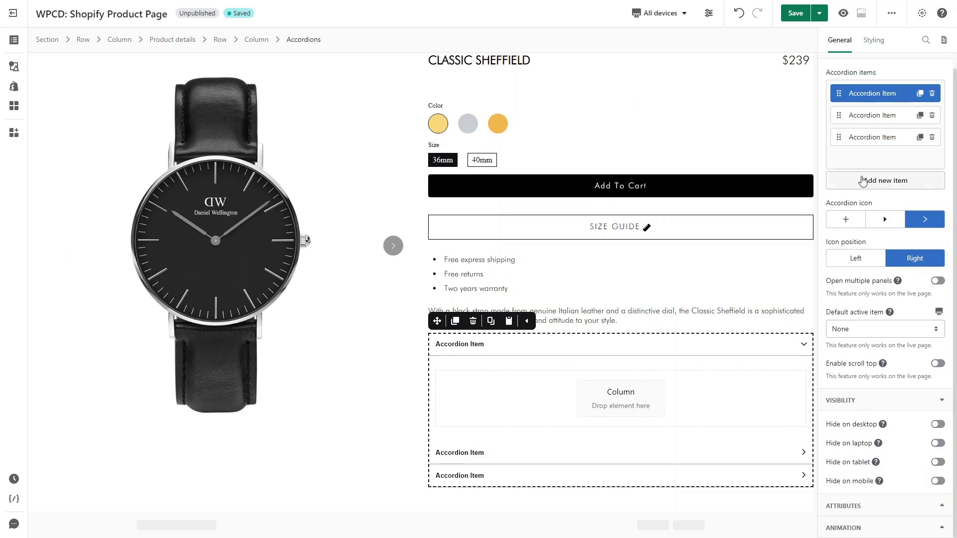
left_click(882, 181)
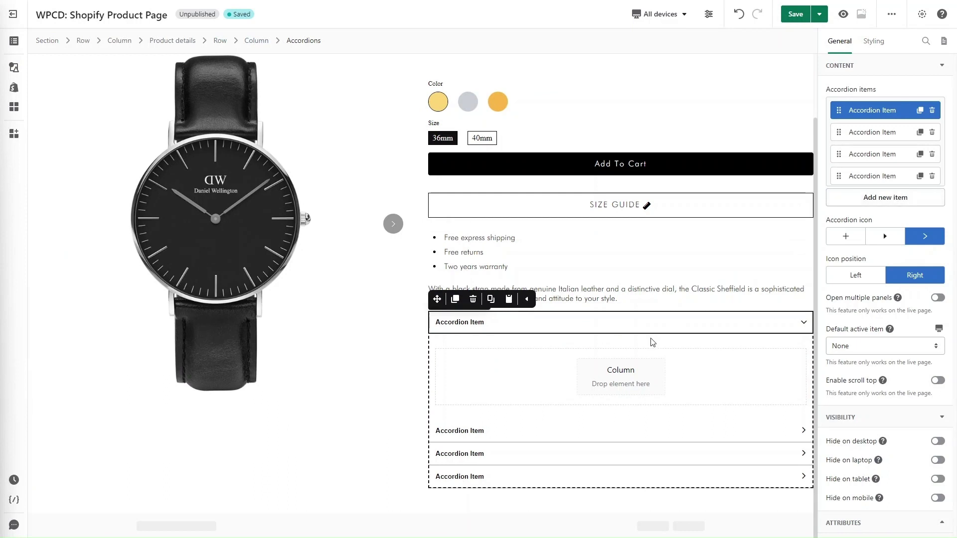
left_click(590, 393)
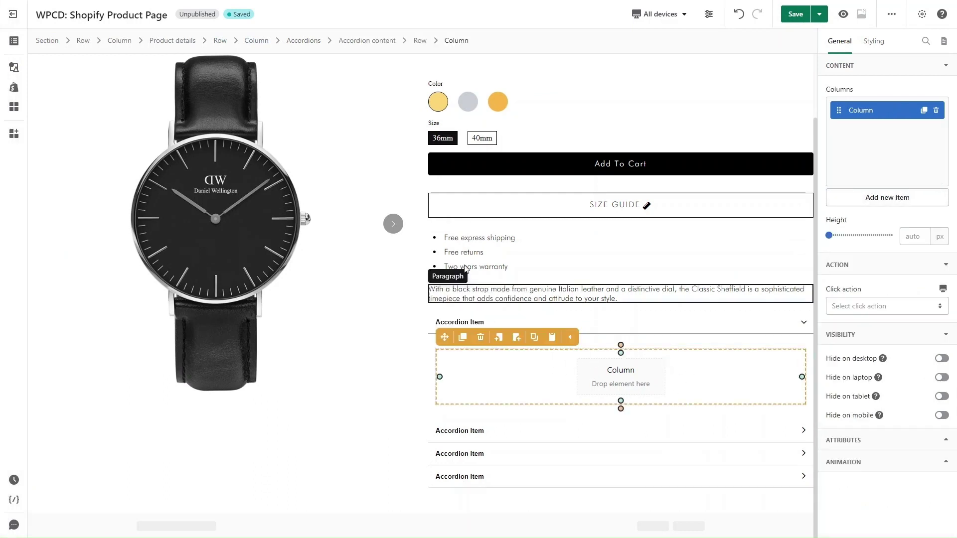
left_click(14, 68)
scroll(77, 405, "down", 3)
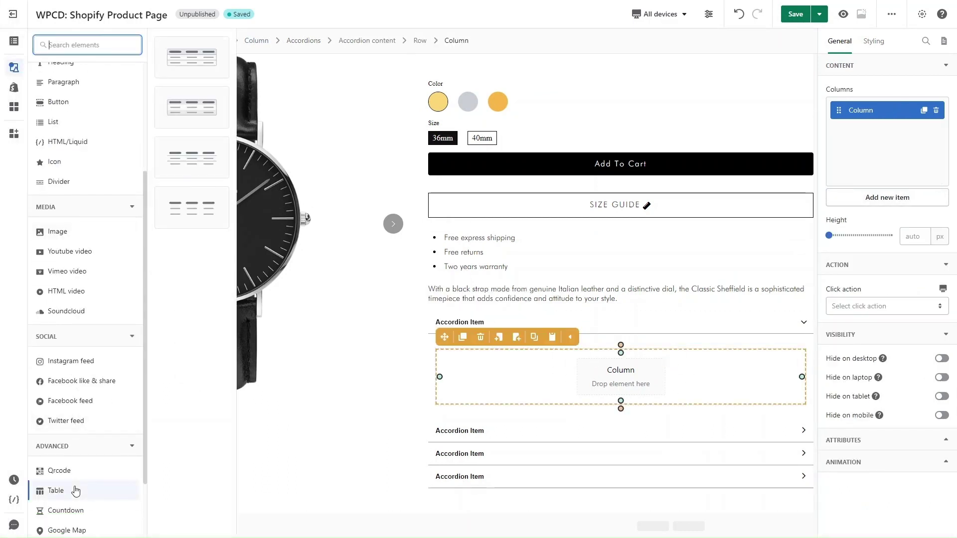
left_click_drag(76, 491, 496, 381)
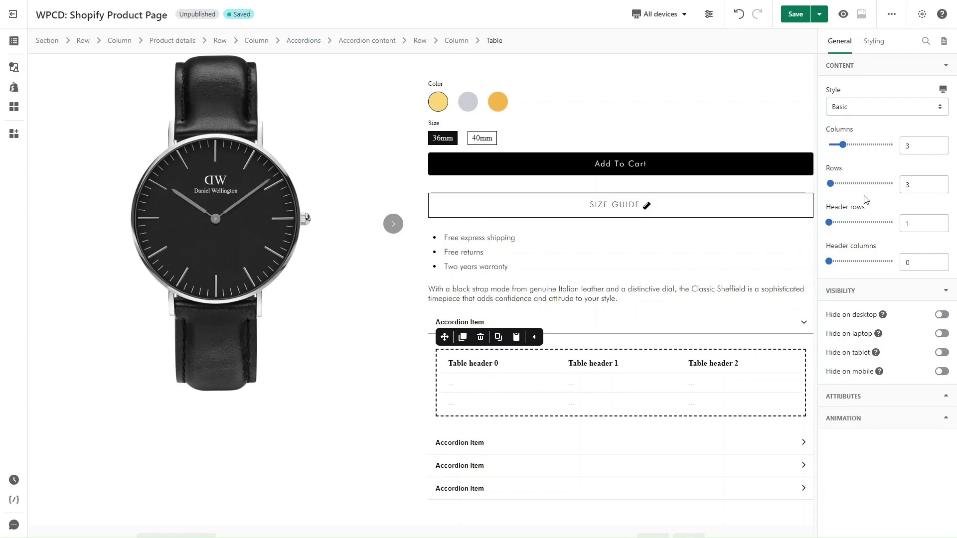
left_click(873, 43)
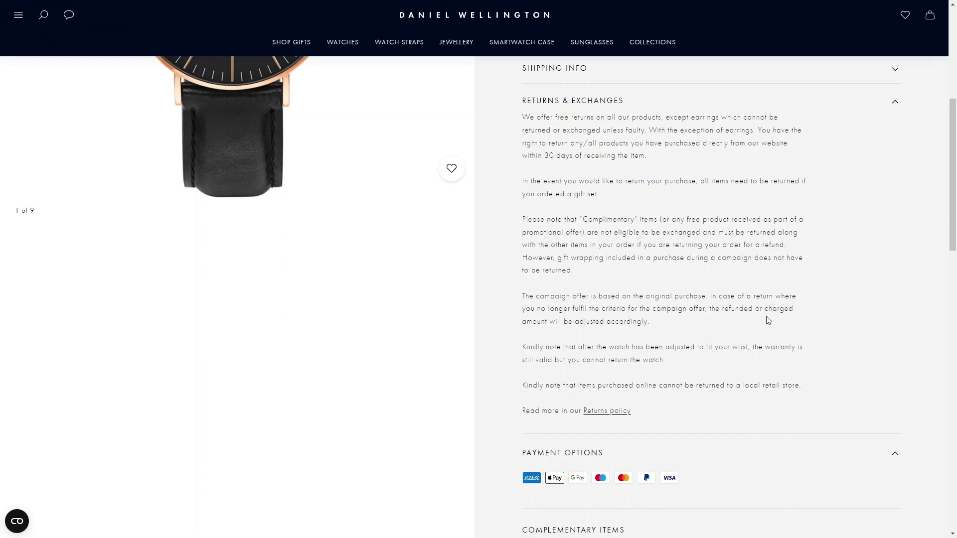
Step: Scroll the reference page past Returns & Exchanges and Payment Options to the Similar Collection links
scroll(768, 320, "down", 3)
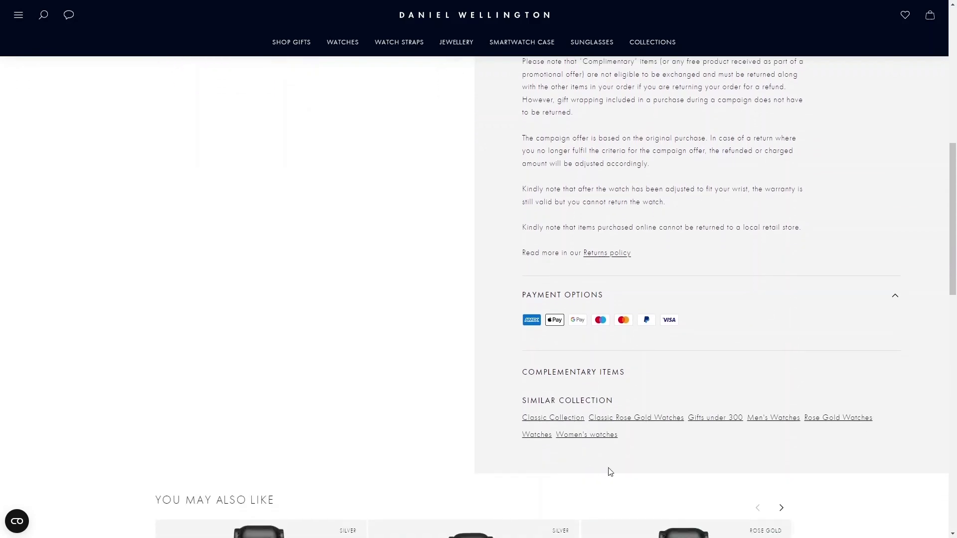
Step: Link the words 'Classic Collection' in the paragraph to the classic collection page URL
key("ctrl+Tab")
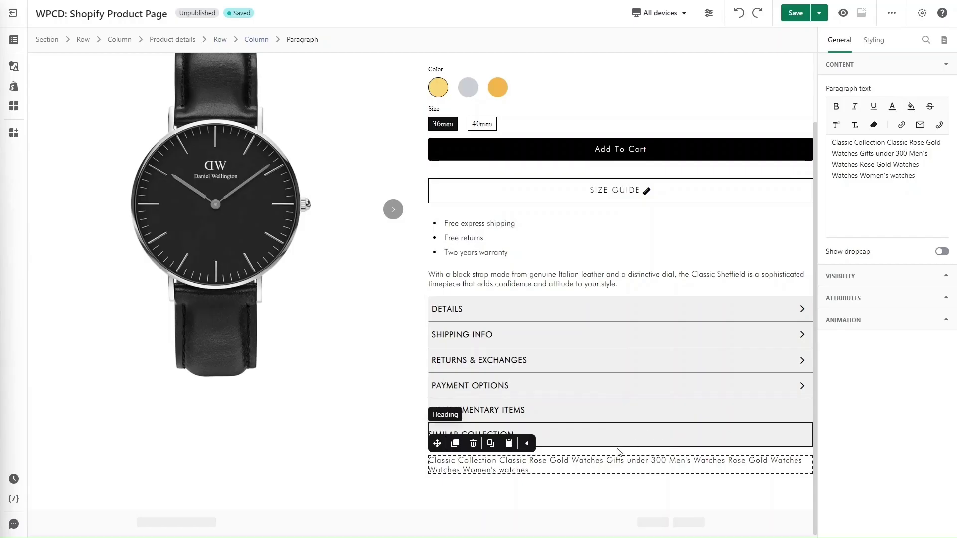
left_click_drag(885, 143, 831, 143)
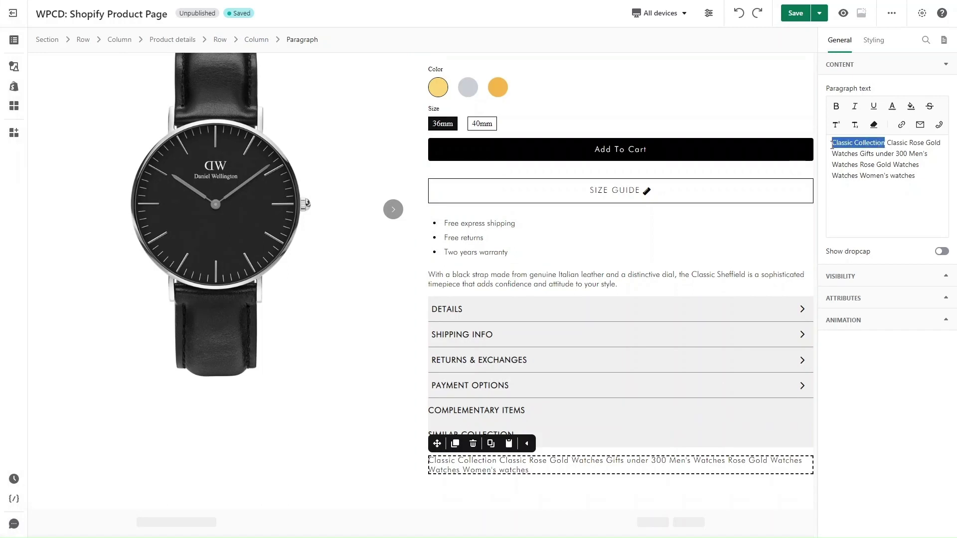
left_click(901, 125)
left_click(488, 130)
type("https://www.danielwellington.com/collections/classic-collection")
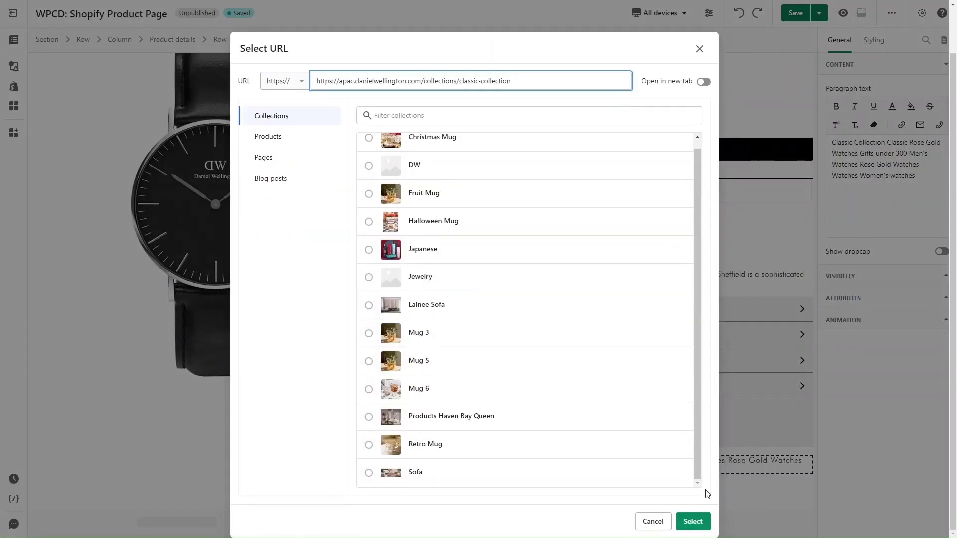
left_click(695, 519)
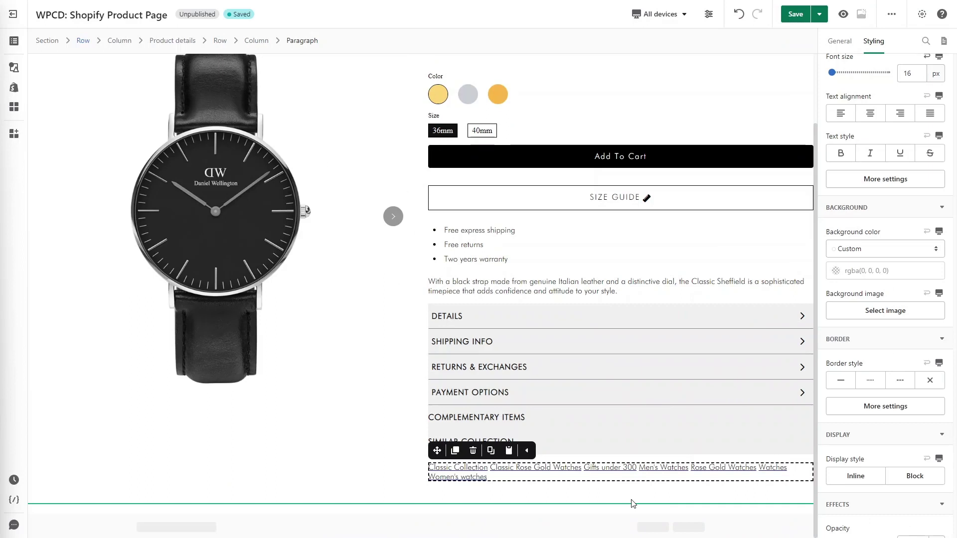
Step: Give the product details column 50 px padding and a light grey Color 8 background
left_click(258, 42)
scroll(892, 189, "up", 10)
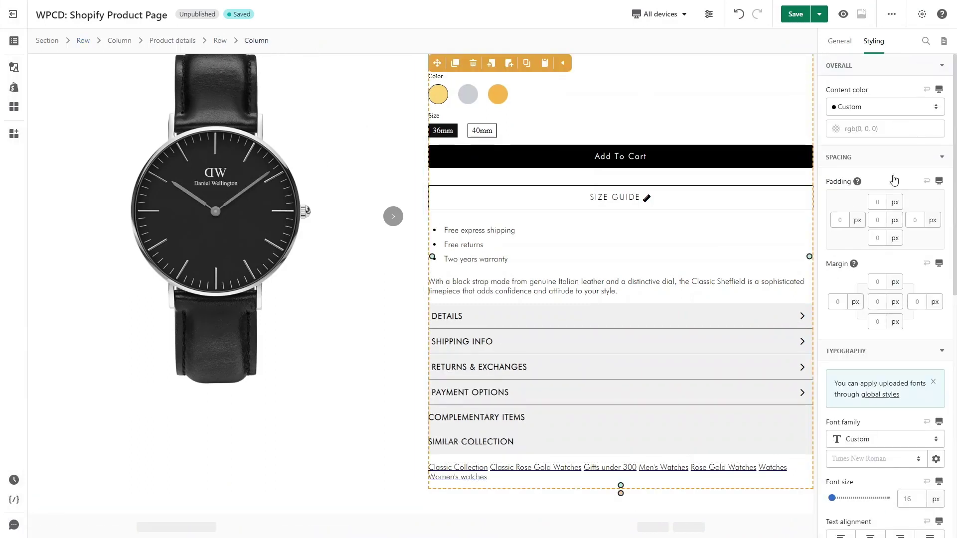
left_click(885, 218)
type("50")
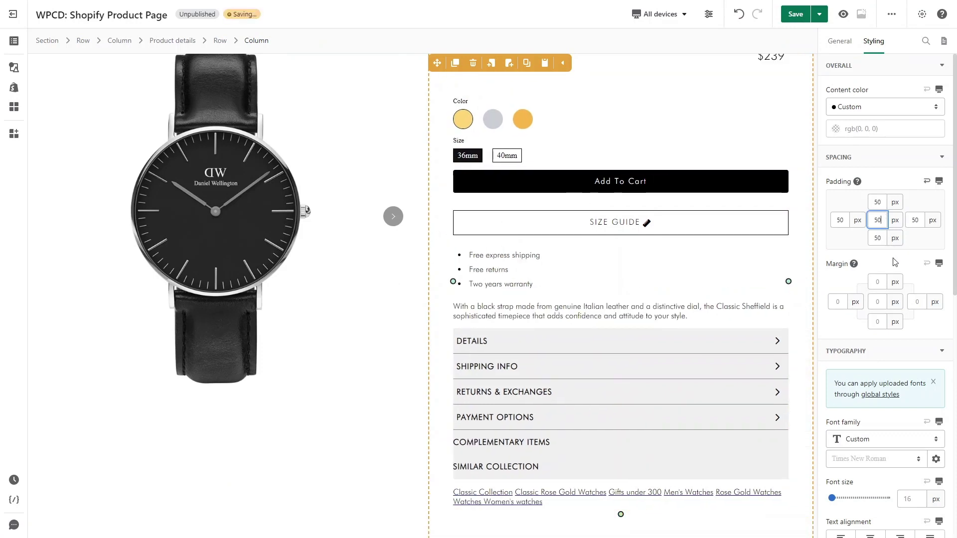
scroll(893, 260, "down", 10)
left_click(885, 186)
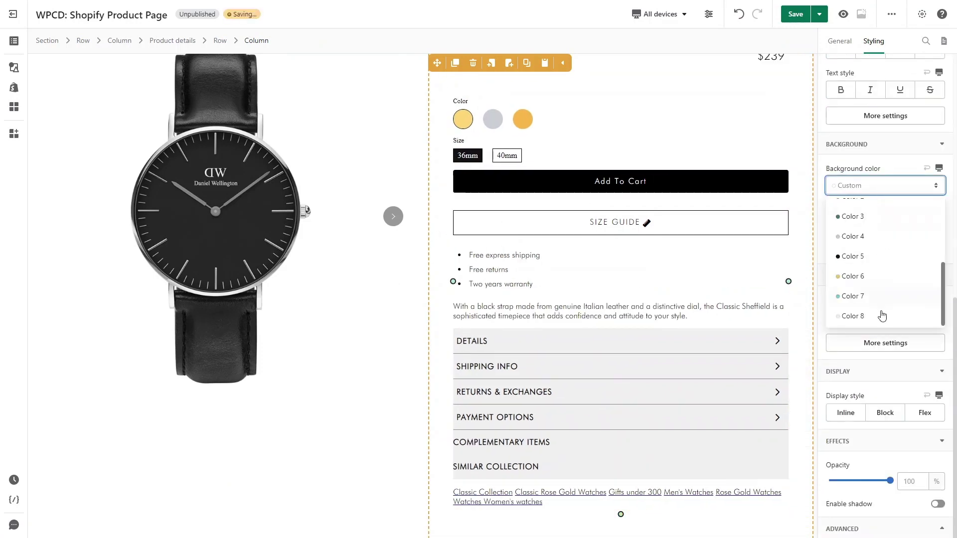
left_click(882, 316)
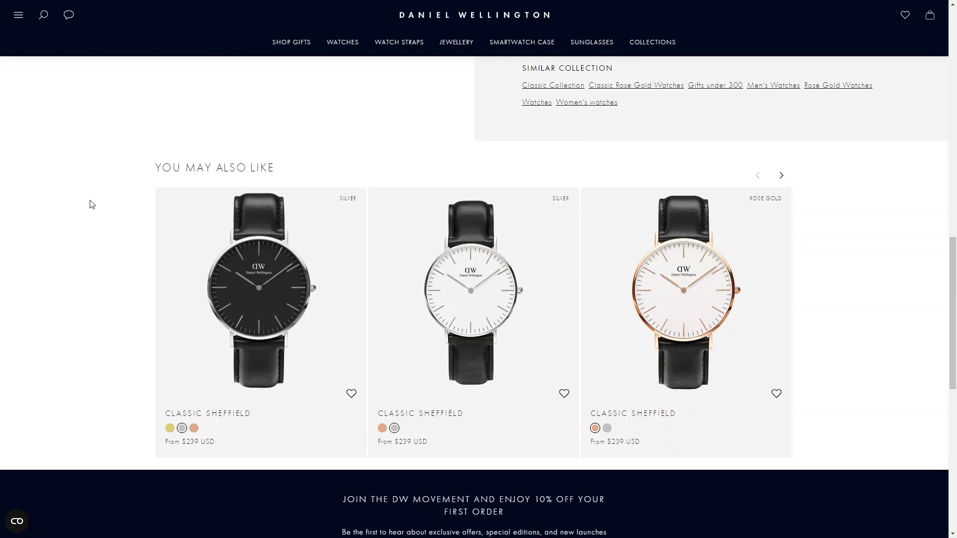
left_click(782, 178)
left_click(781, 180)
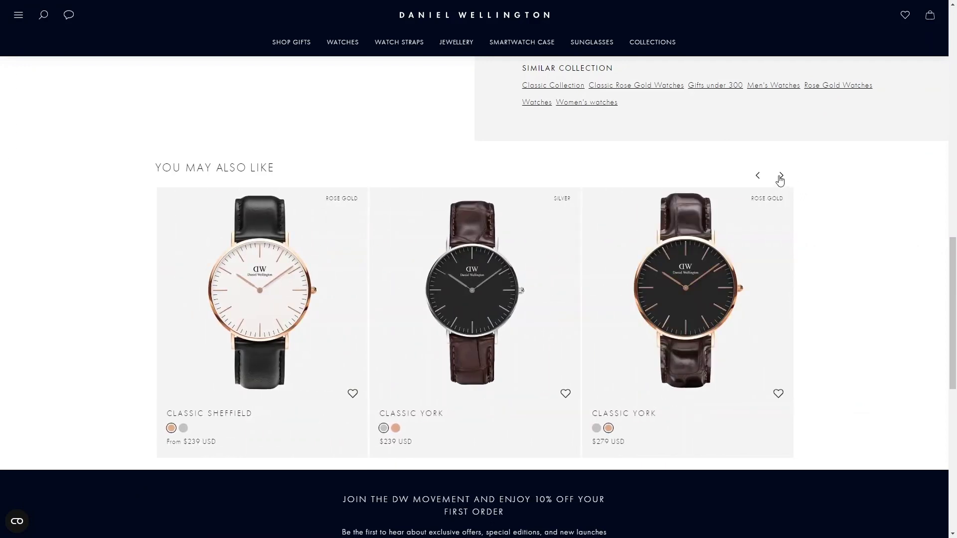
left_click(758, 179)
left_click(758, 178)
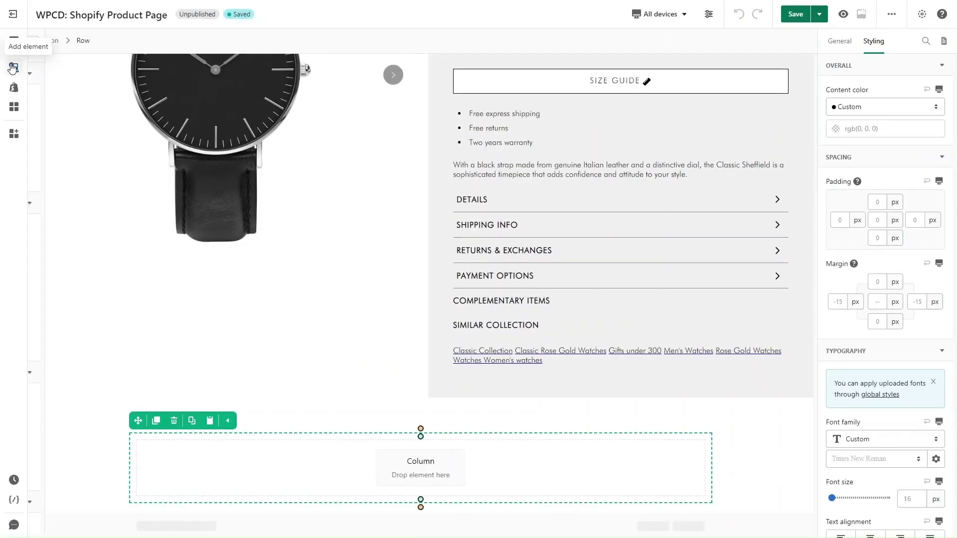
left_click(14, 67)
Step: Add a heading reading 'YOU MAY ALSO LIKE' in the DWFutura light font
mouse_move(85, 230)
left_click_drag(196, 56, 320, 467)
left_click(843, 44)
key("ctrl+a")
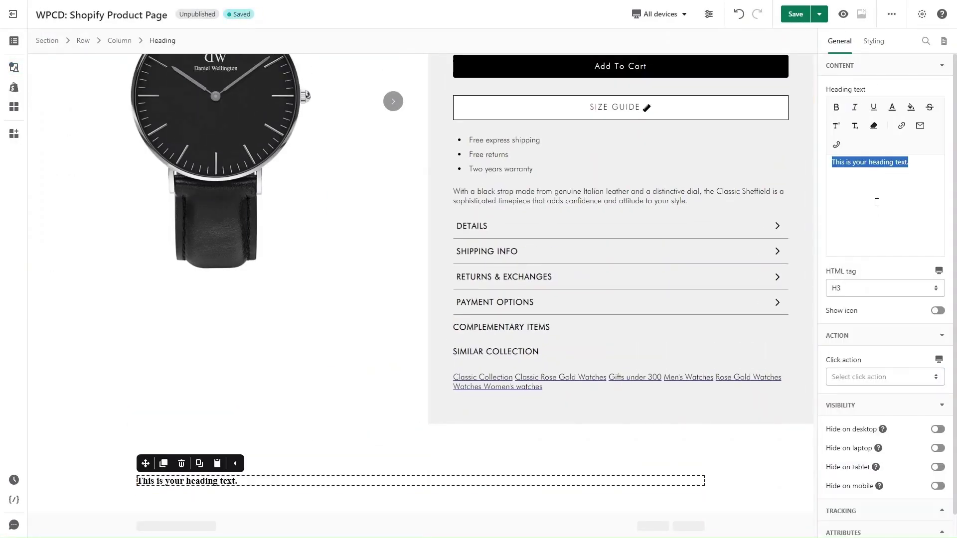
type("YOU MAY ALSO LIKE")
left_click(874, 41)
scroll(885, 249, "down", 6)
left_click(885, 193)
left_click(874, 295)
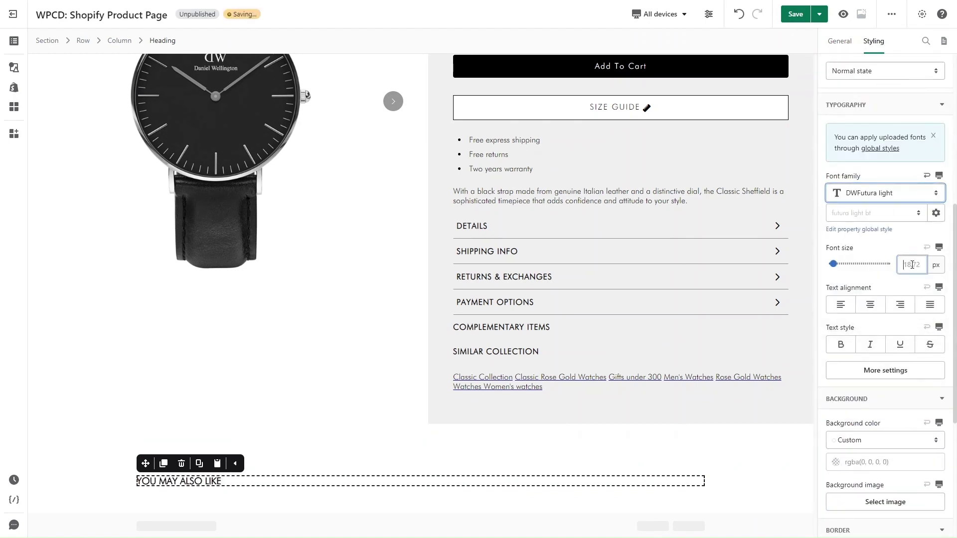
Step: Add a four-per-row Product list below the heading
left_click(83, 41)
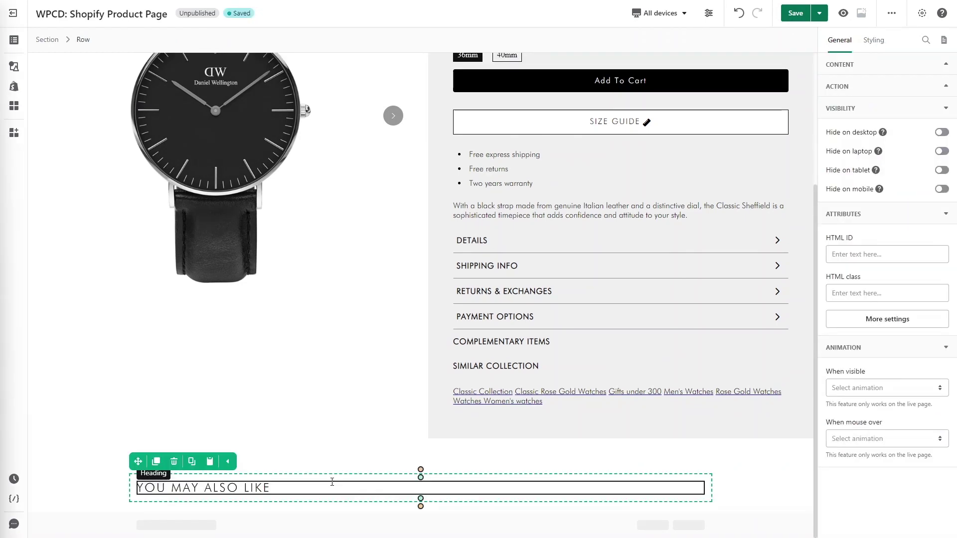
left_click(14, 86)
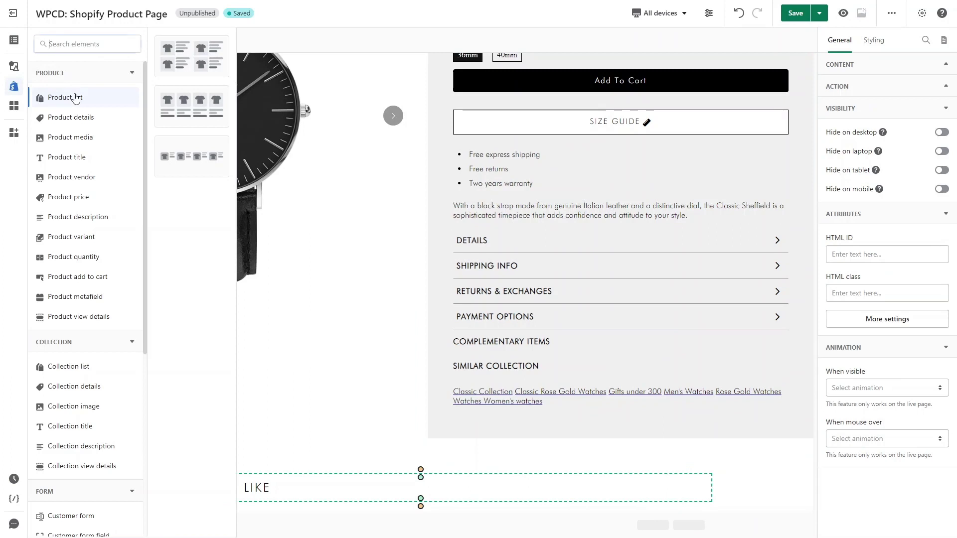
left_click_drag(172, 115, 261, 503)
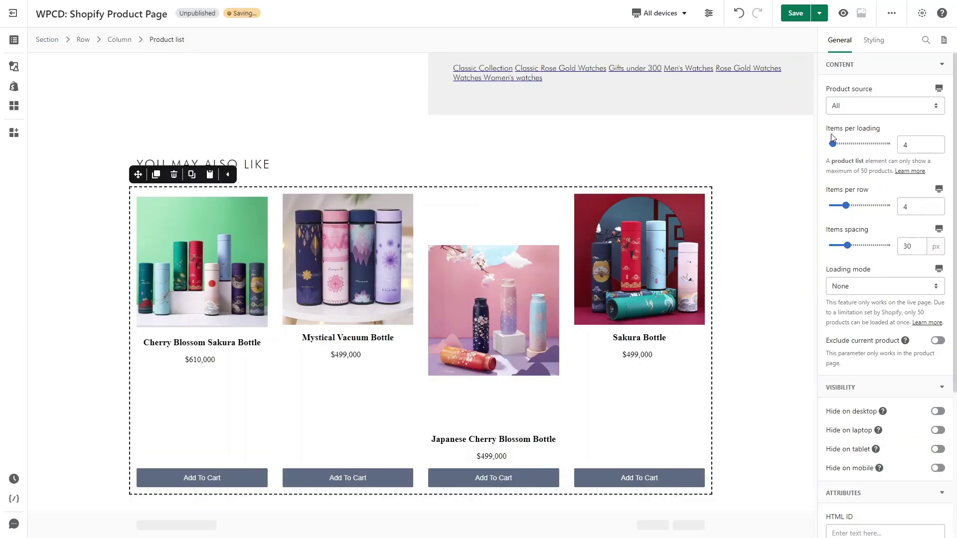
left_click(859, 114)
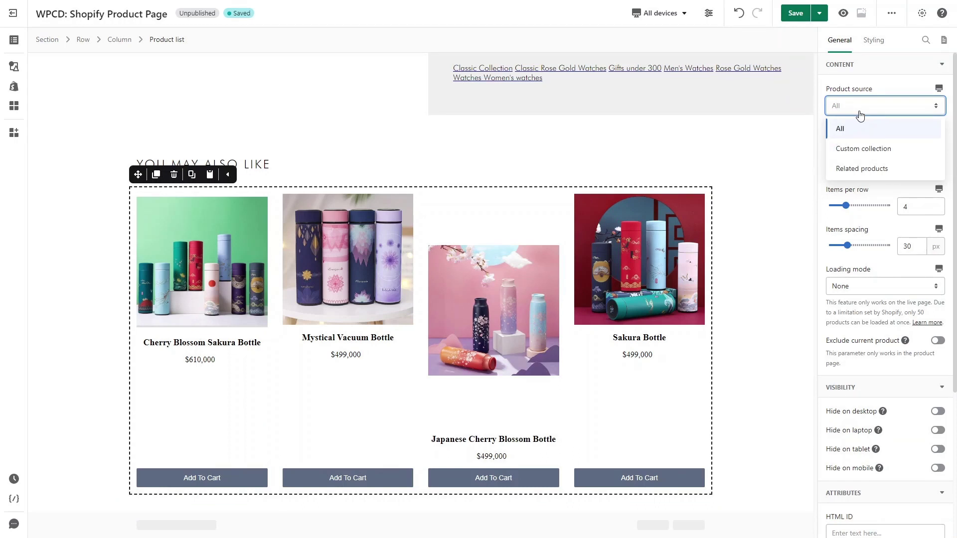
Step: Source products from the DW custom collection, 3 items per load, 3 per row, with Pagination loading
left_click(866, 150)
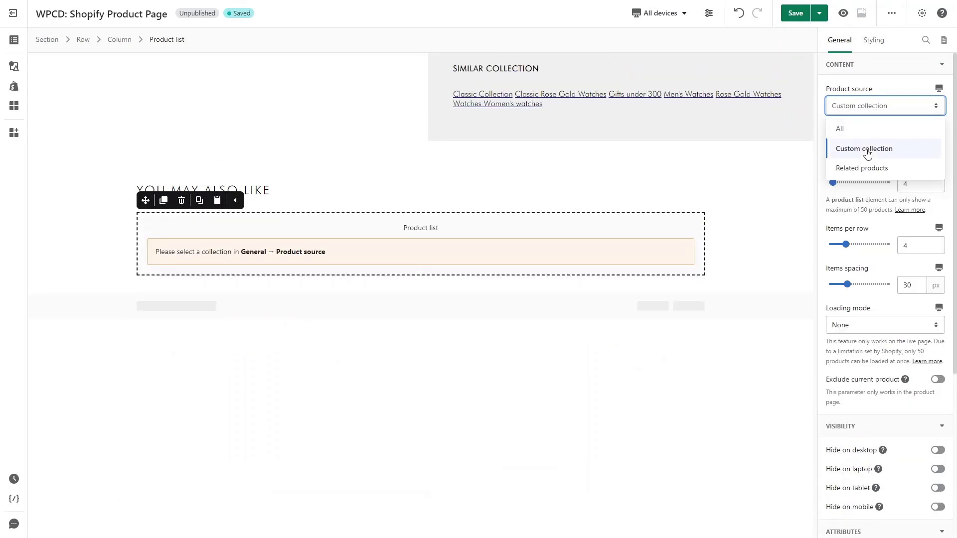
left_click(873, 149)
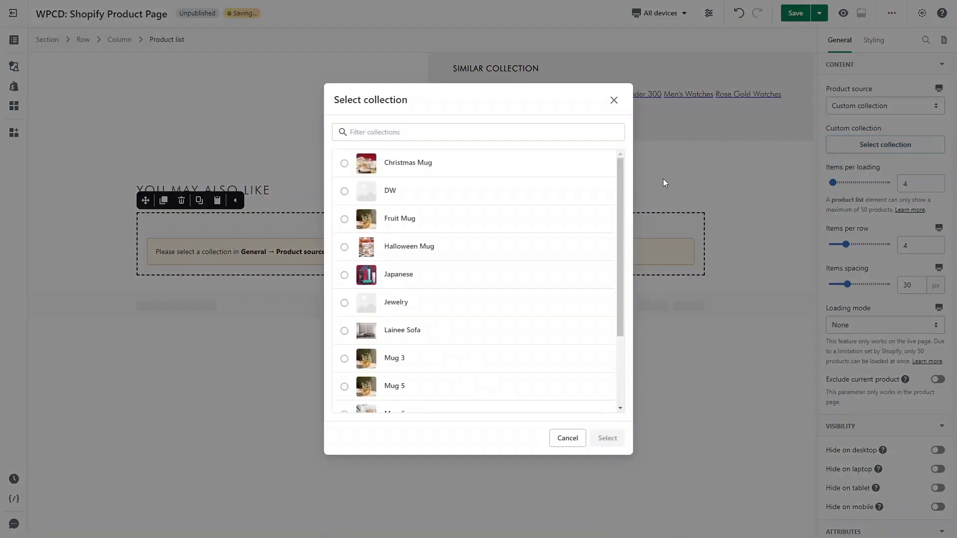
left_click(572, 197)
left_click(607, 438)
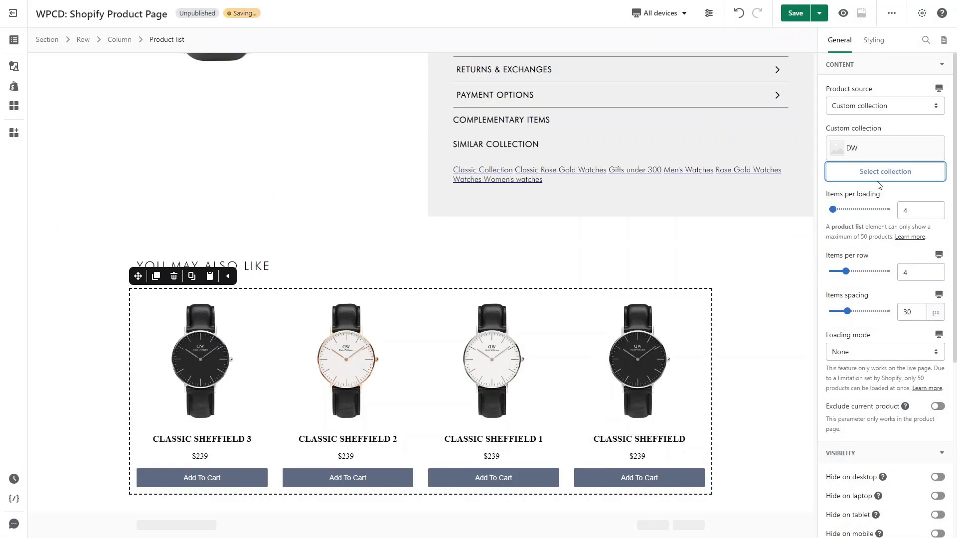
left_click(940, 215)
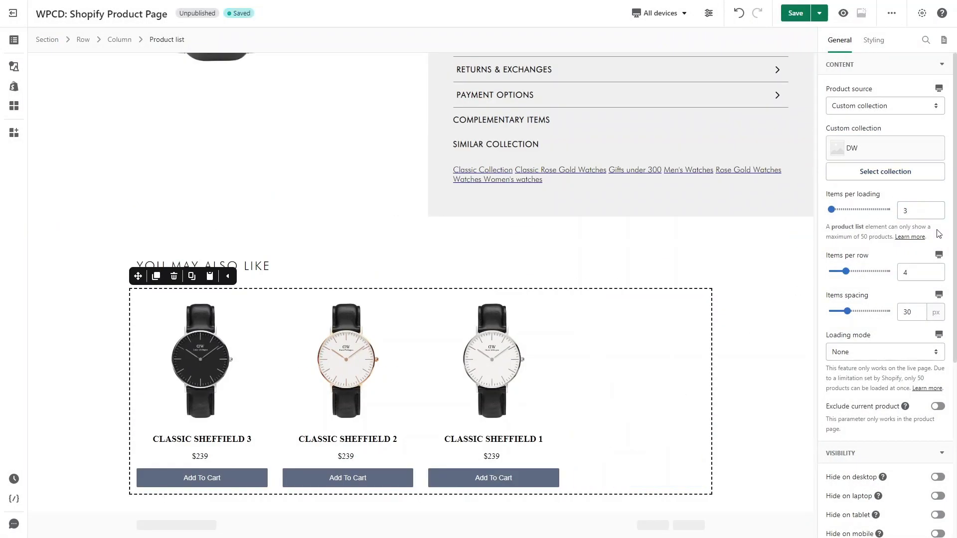
left_click(939, 275)
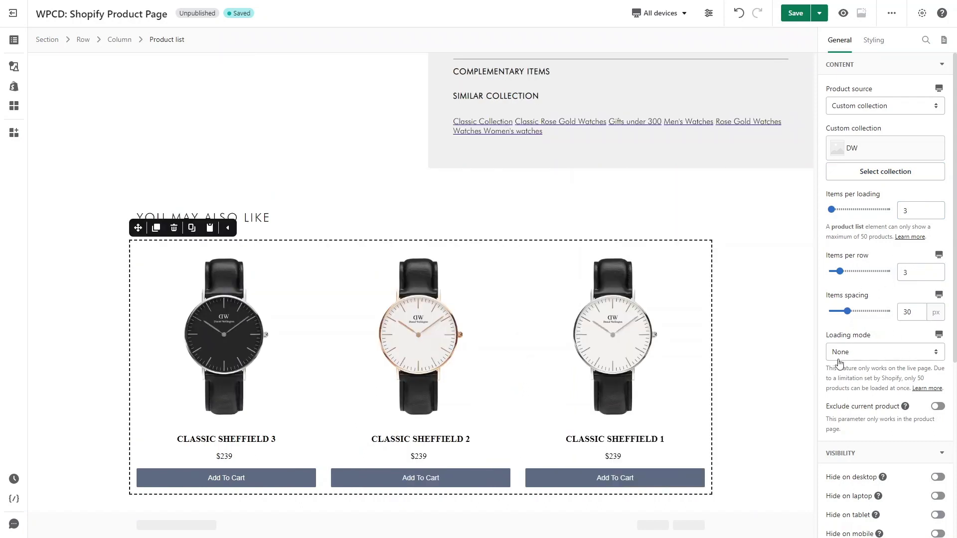
left_click(869, 357)
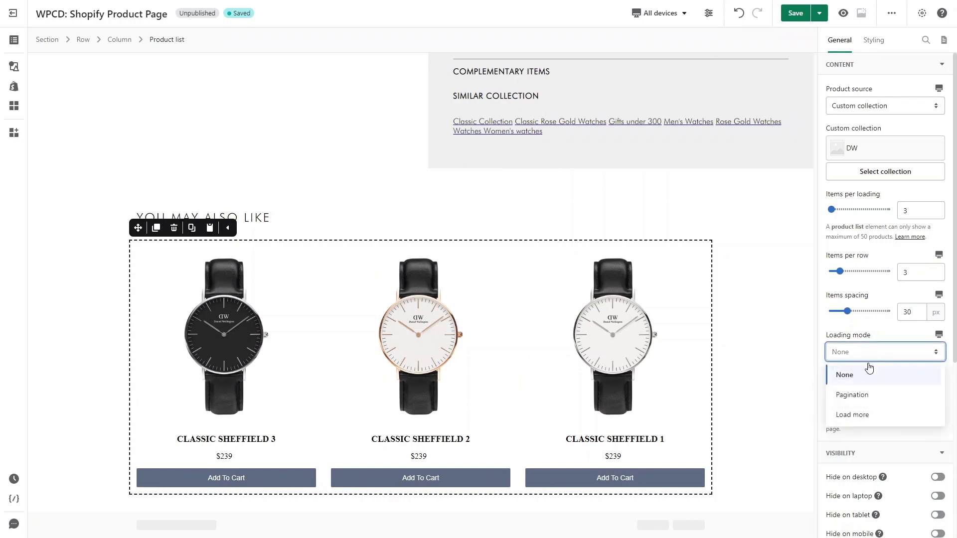
left_click(869, 395)
left_click(872, 388)
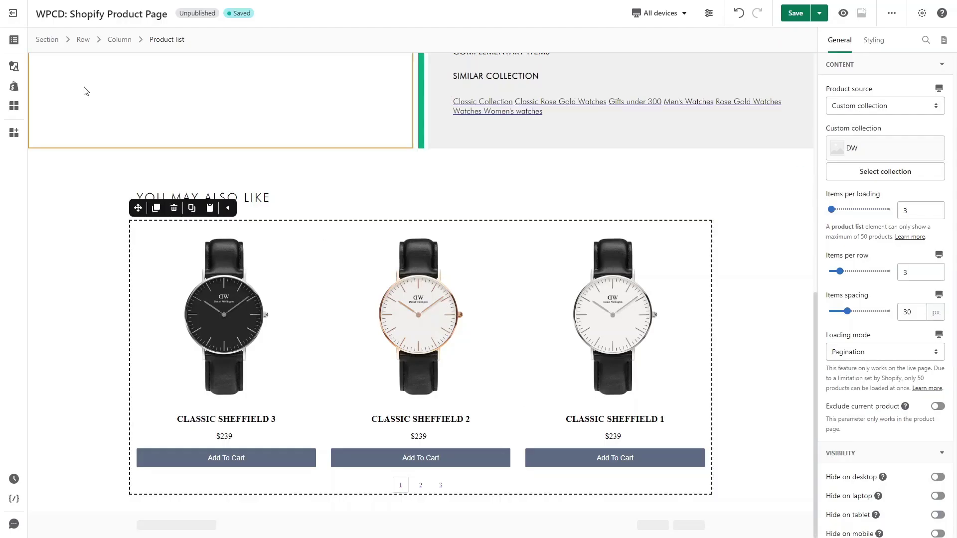
left_click(14, 86)
Step: Add colour variant pickers shown as swatches and remove the cards' Add To Cart buttons
mouse_move(72, 237)
left_click_drag(193, 89, 223, 419)
left_click(577, 458)
left_click(570, 437)
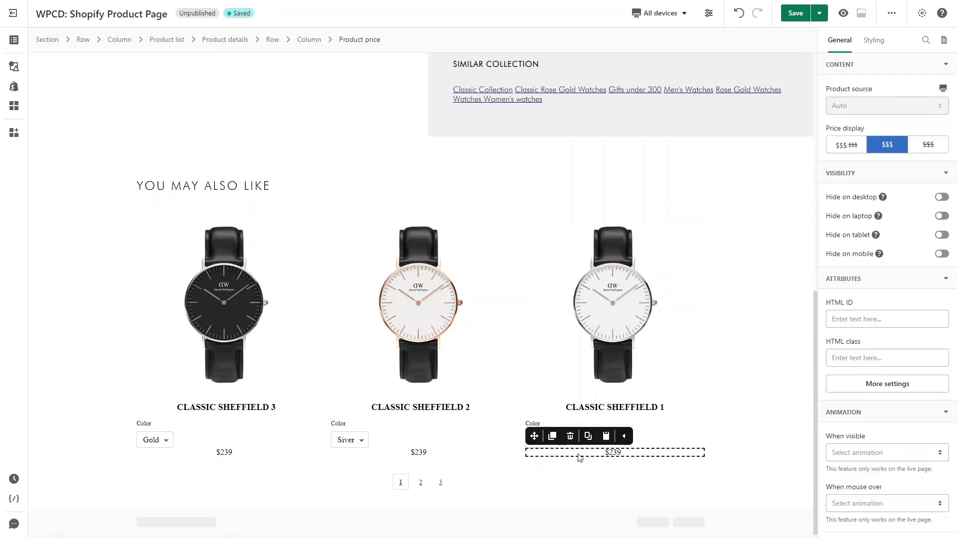
left_click(648, 444)
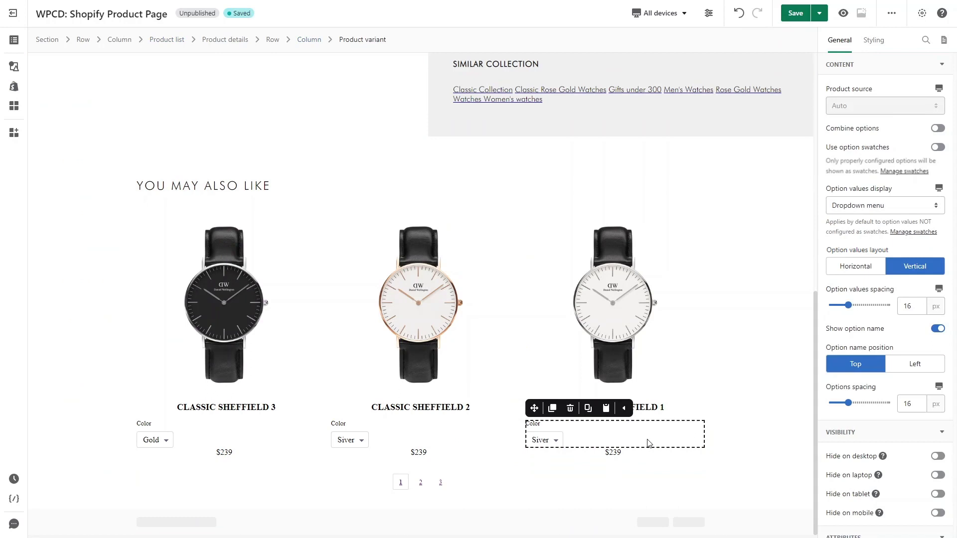
left_click(936, 147)
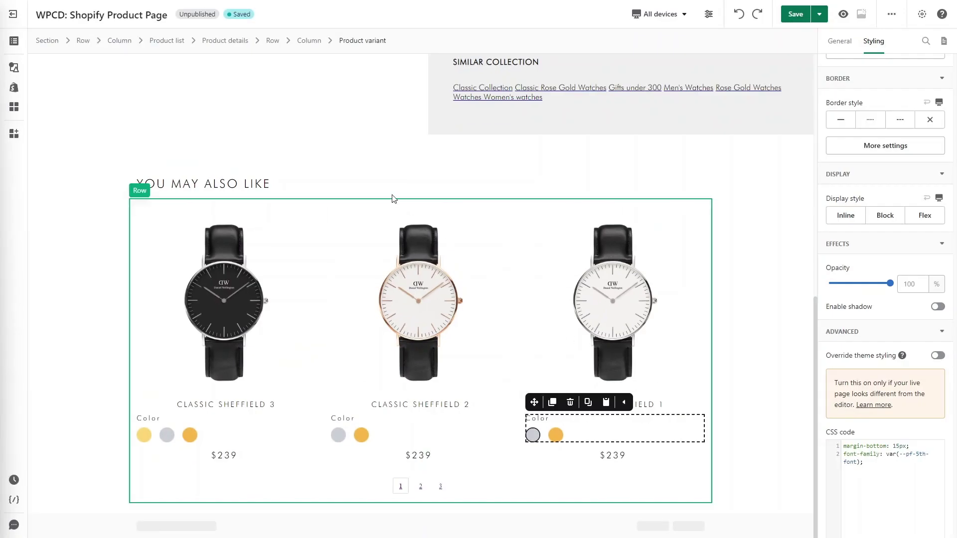
Step: Give the product cards 20 px padding, left-aligned text and a grey Color 8 background
left_click(232, 39)
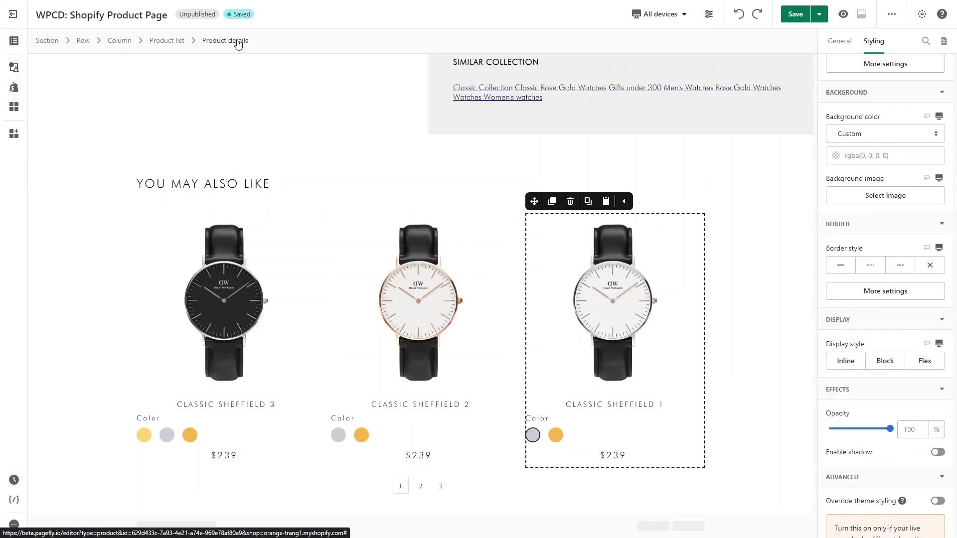
scroll(928, 123, "up", 2)
left_click(883, 227)
type("20")
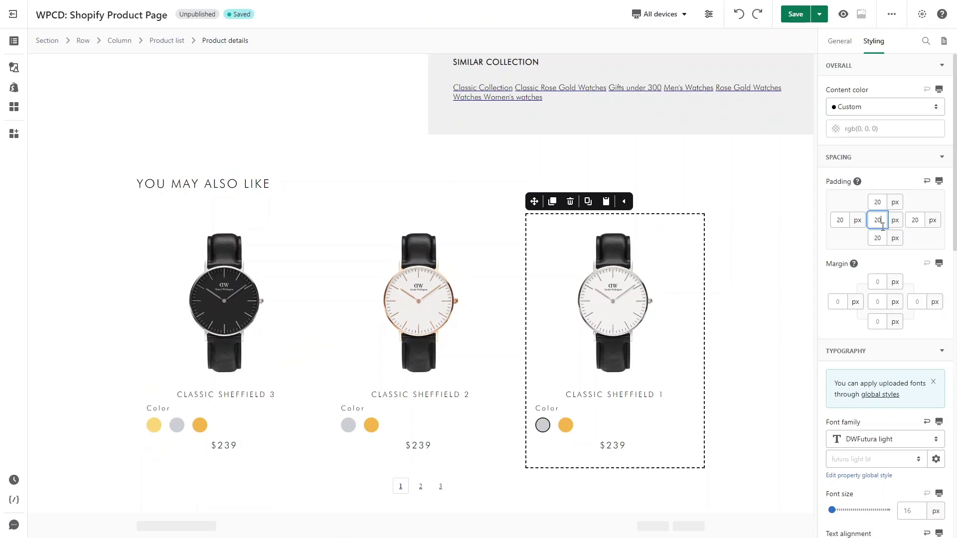
scroll(892, 258, "down", 3)
left_click(841, 385)
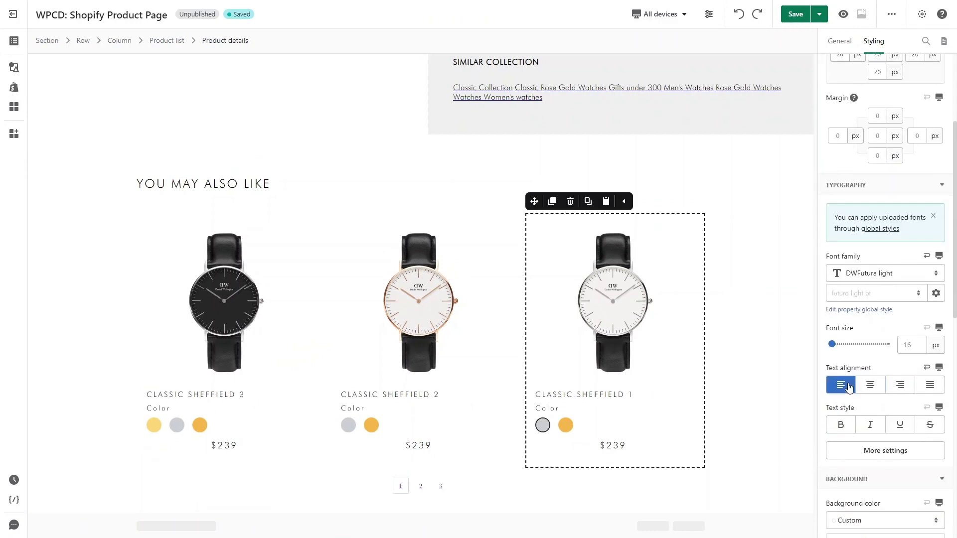
scroll(877, 309, "down", 6)
left_click(900, 191)
left_click(884, 320)
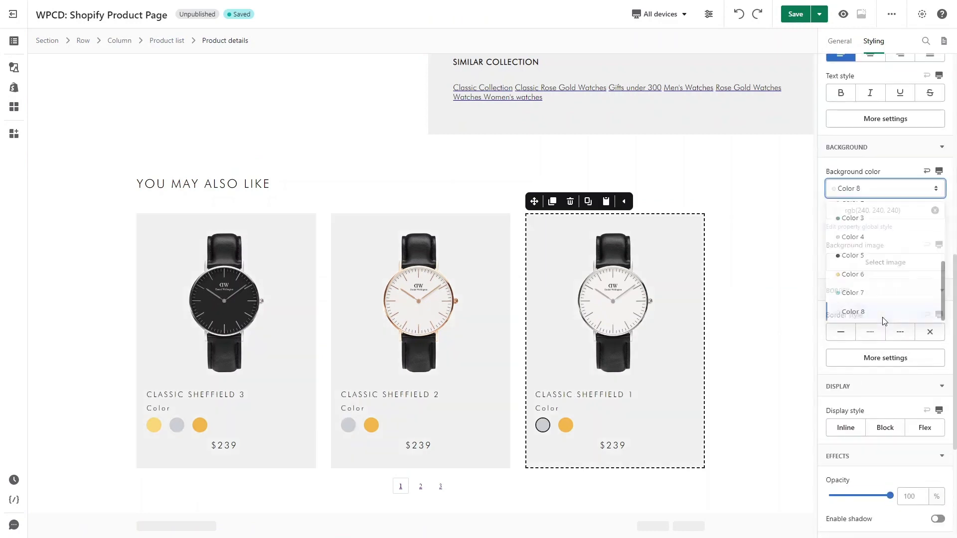
Step: Delete the display: flex rule from the price CSS so prices align left
left_click(636, 447)
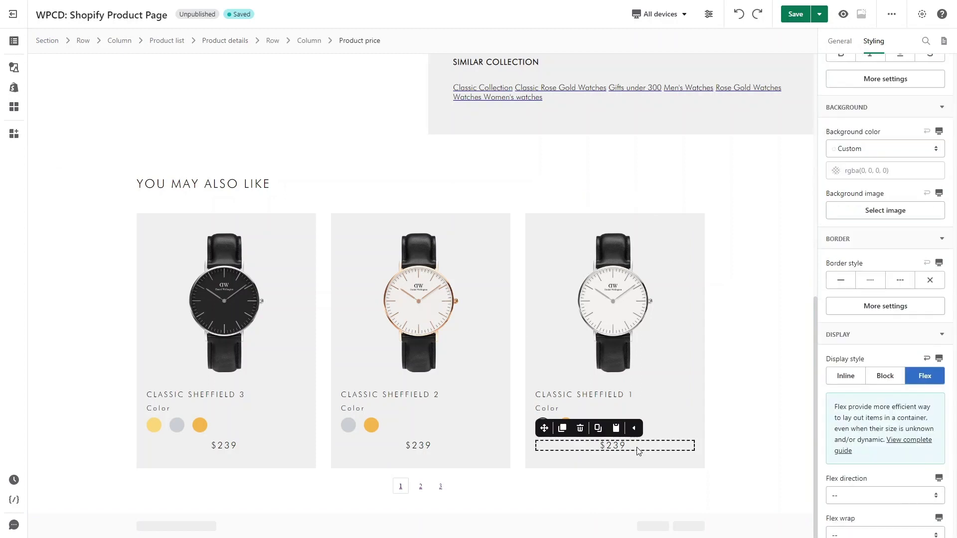
scroll(854, 393, "down", 8)
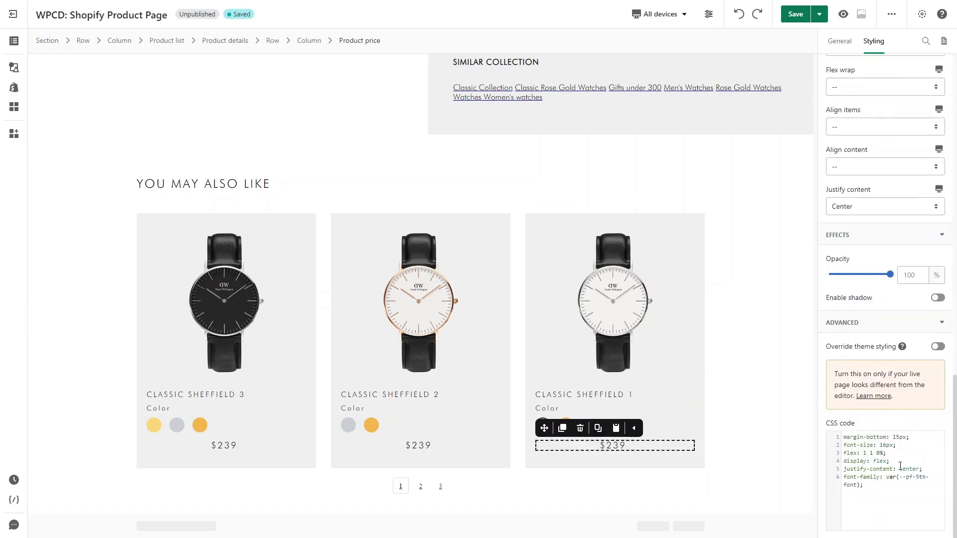
left_click_drag(901, 466, 854, 461)
key("BackSpace")
key("BackSpace")
Step: Apply the Grow mouse-over animation to the product images
left_click(688, 429)
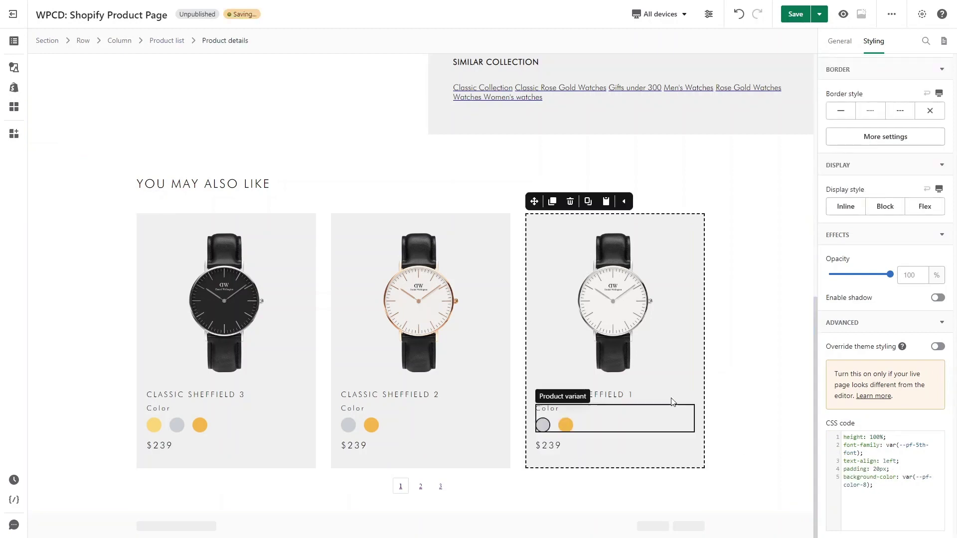
left_click(663, 371)
left_click(378, 41)
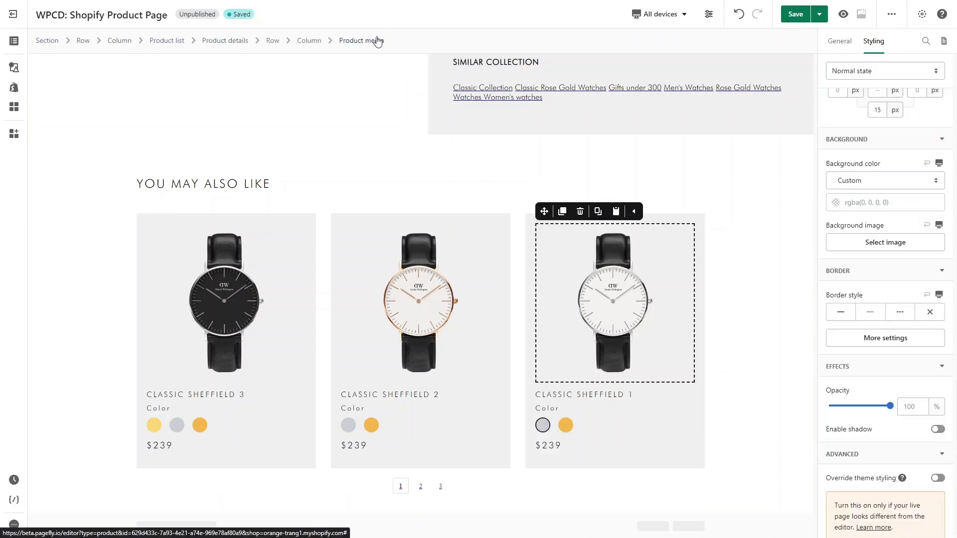
left_click(849, 43)
scroll(878, 384, "down", 6)
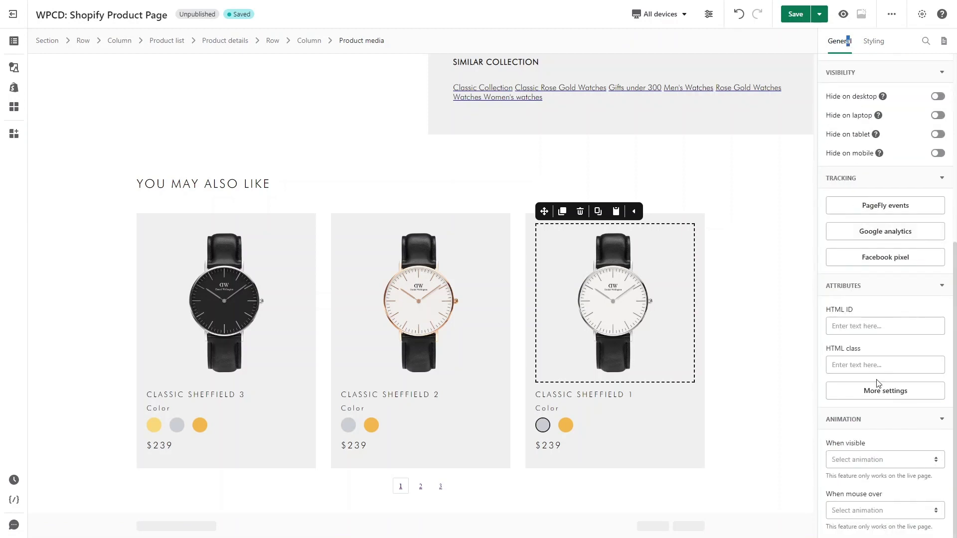
left_click(882, 511)
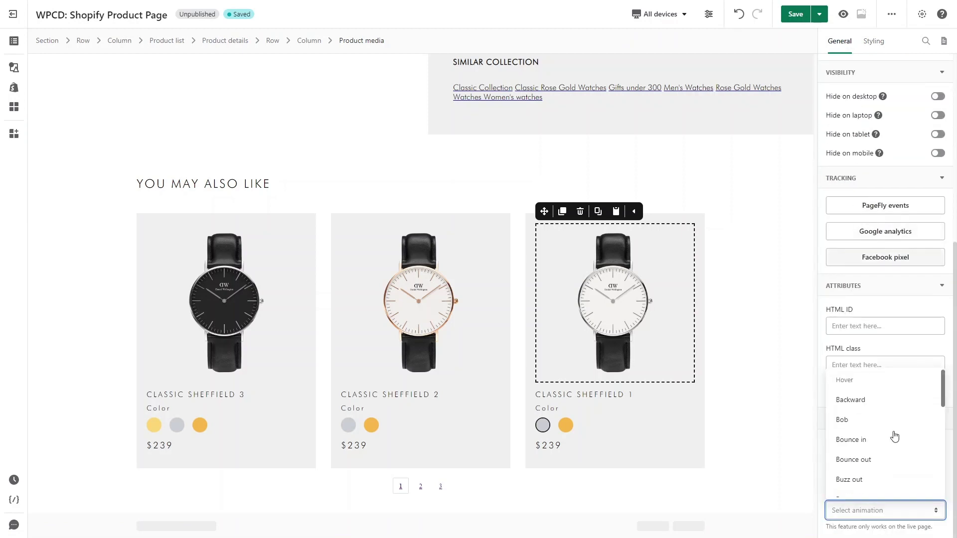
scroll(893, 429, "down", 5)
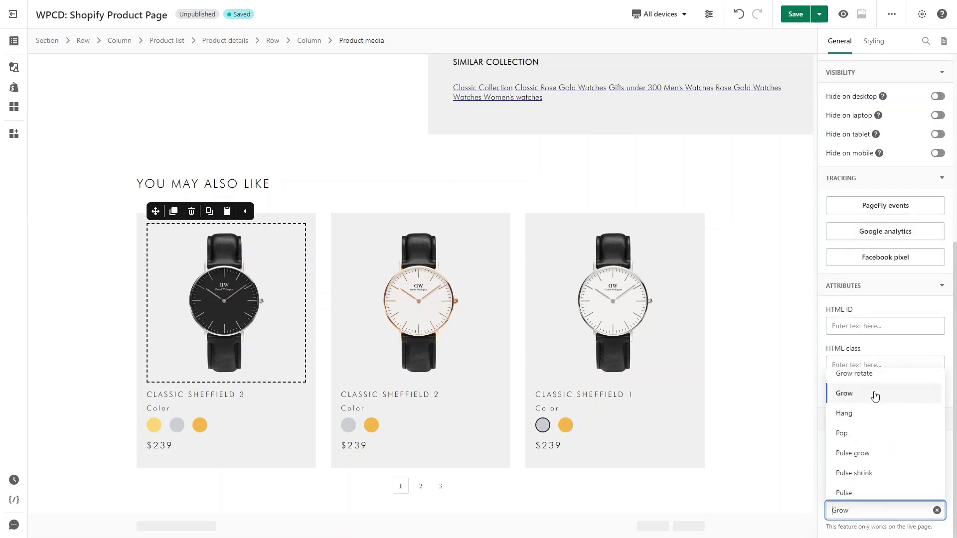
left_click(874, 393)
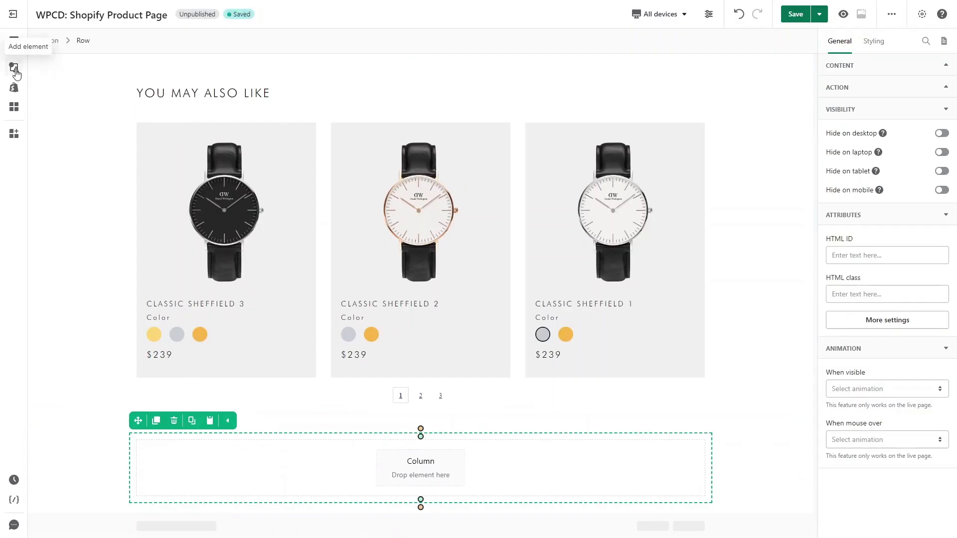
left_click(14, 68)
Step: Add a heading, a paragraph, a customer sign-up form and a second paragraph to the empty column
left_click_drag(128, 203, 290, 465)
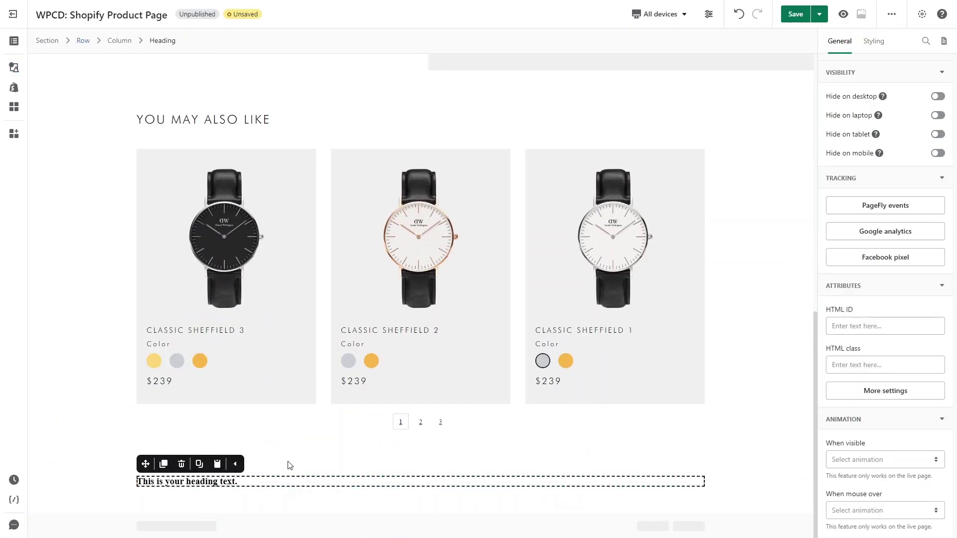
left_click(14, 67)
mouse_move(95, 248)
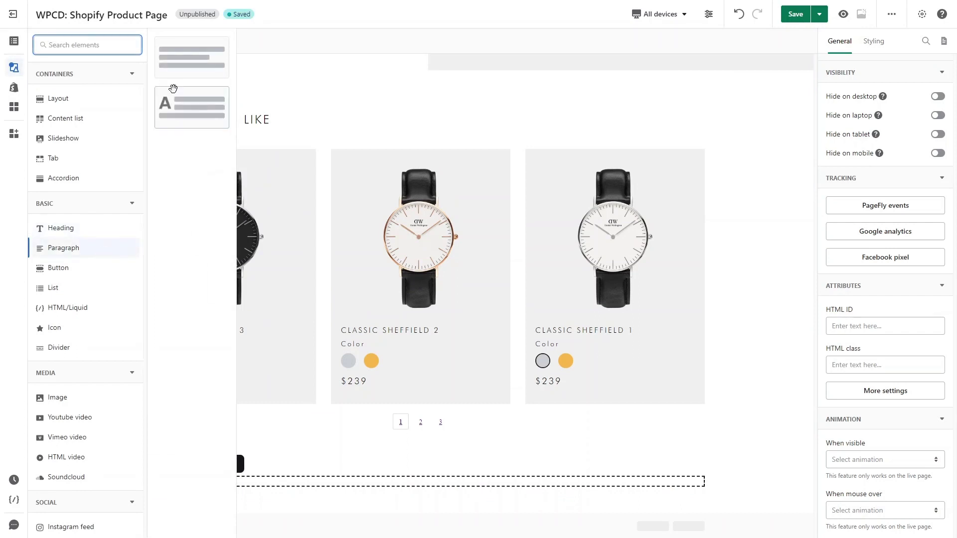
left_click_drag(173, 88, 244, 486)
left_click(14, 88)
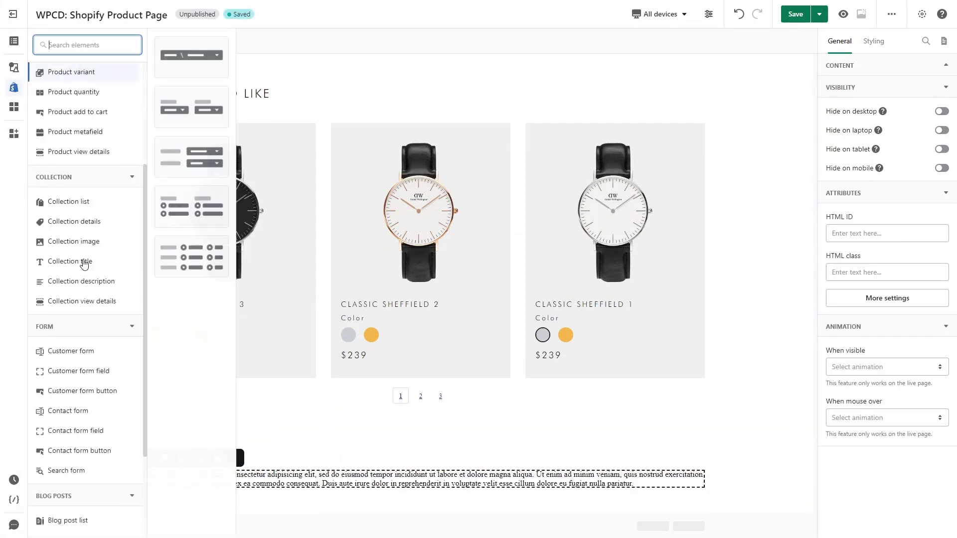
left_click_drag(82, 351, 218, 491)
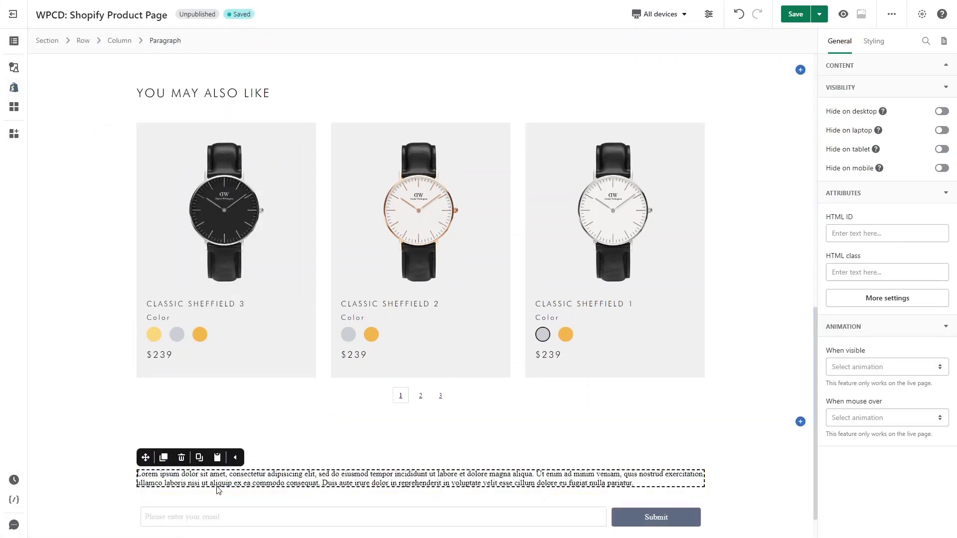
left_click(14, 67)
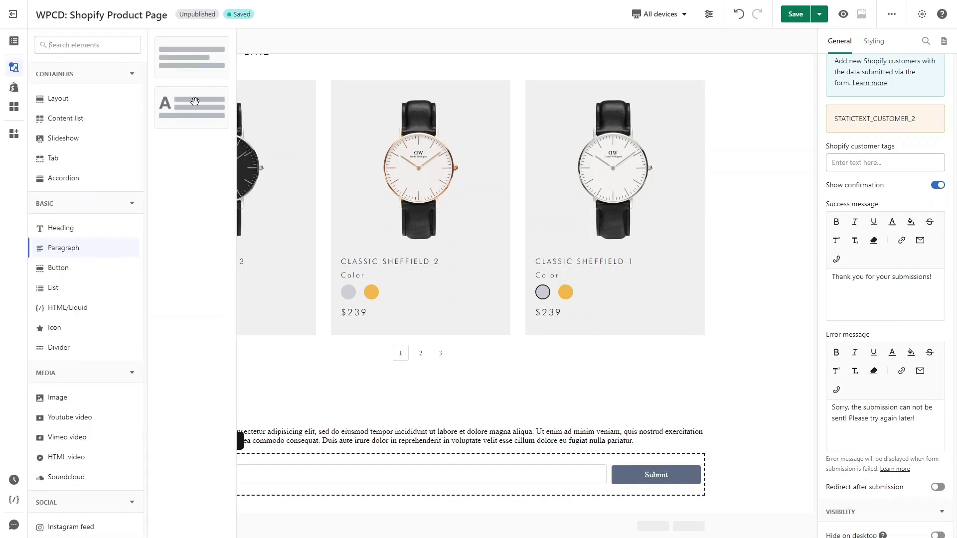
left_click_drag(194, 101, 265, 501)
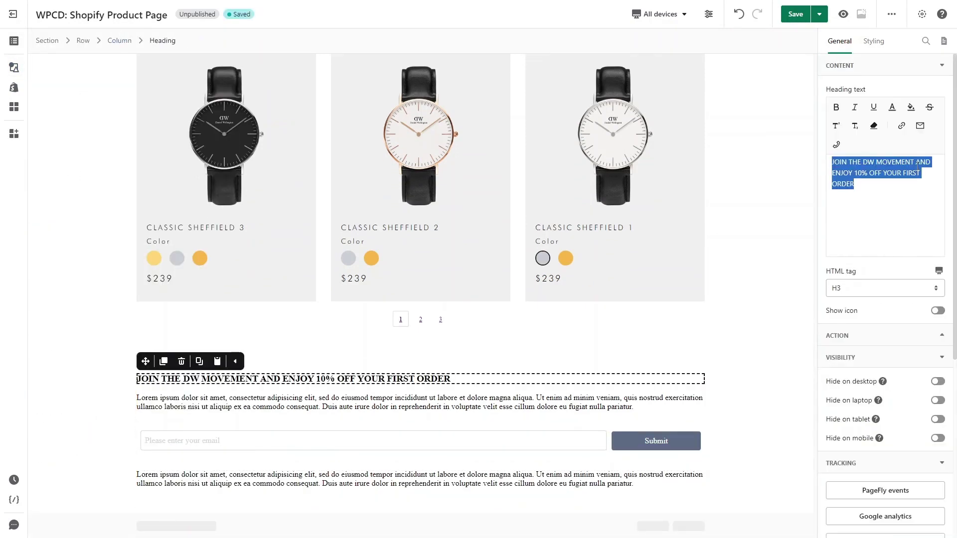
Step: Write the 10%-off intro, set the field placeholder to 'Email' and the button label to SUBSCRIBE
left_click(463, 397)
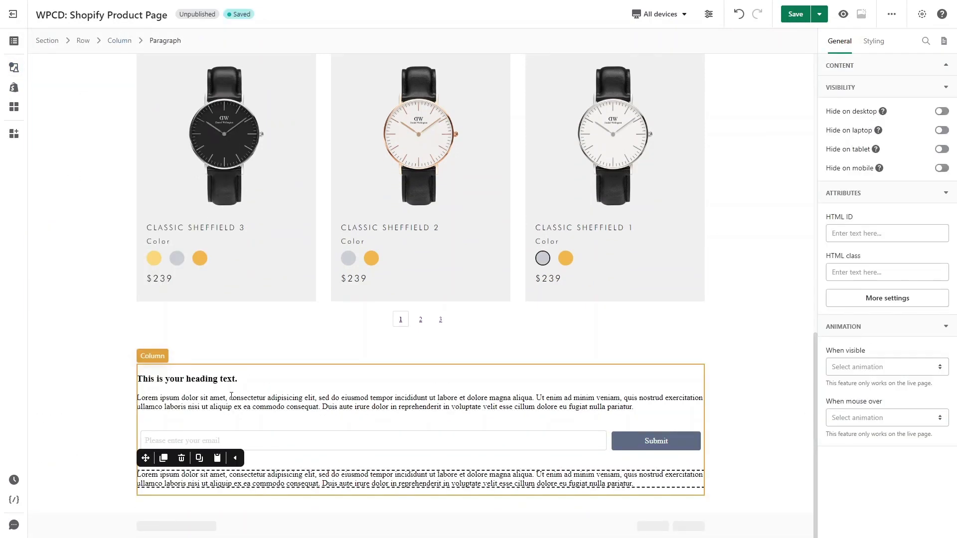
left_click(182, 378)
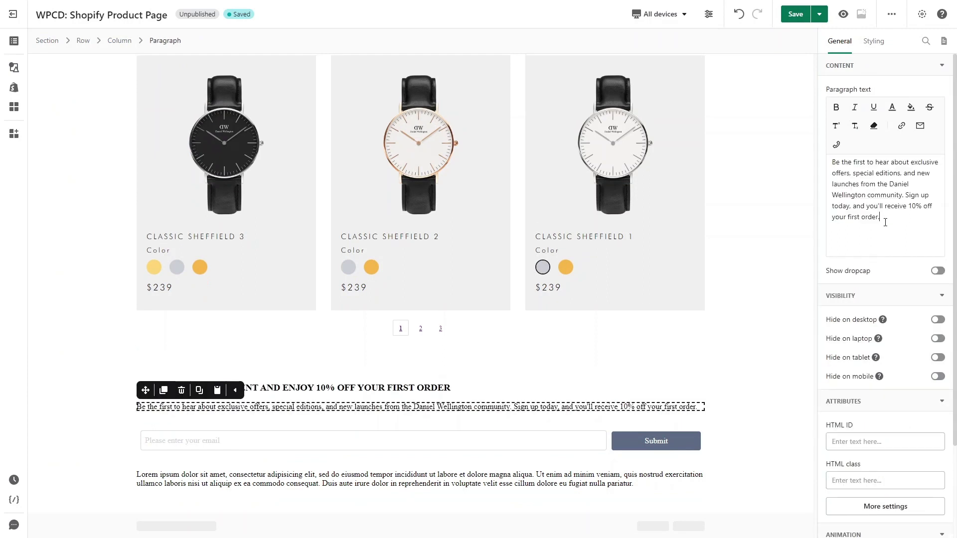
left_click(265, 441)
triple_click(877, 186)
type("Email")
left_click(656, 441)
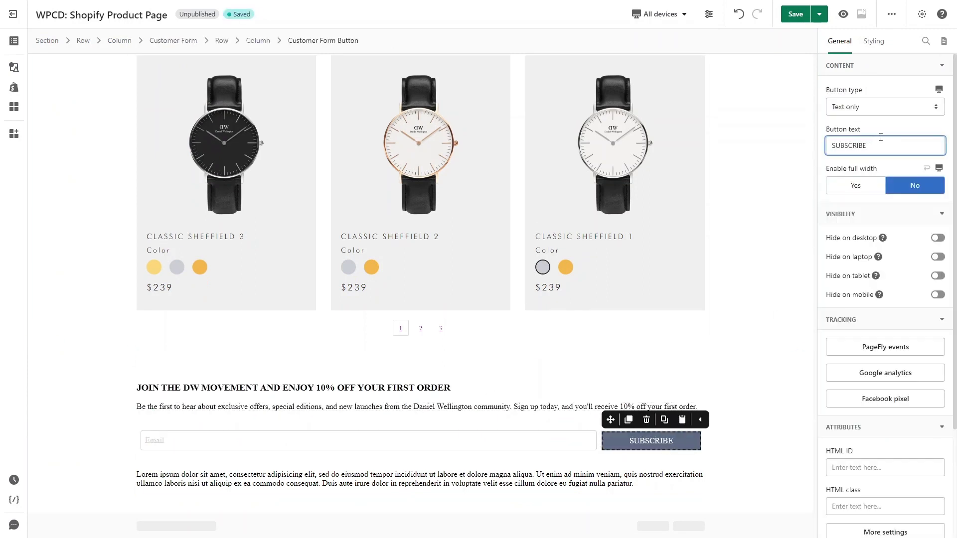
left_click(418, 479)
key("ctrl+a")
type("By signing up, I confirm that I'm 16 years or older, that I want to receive personalised marketing by email and that I have read and understood Daniel Wellington's Privacy Policy.")
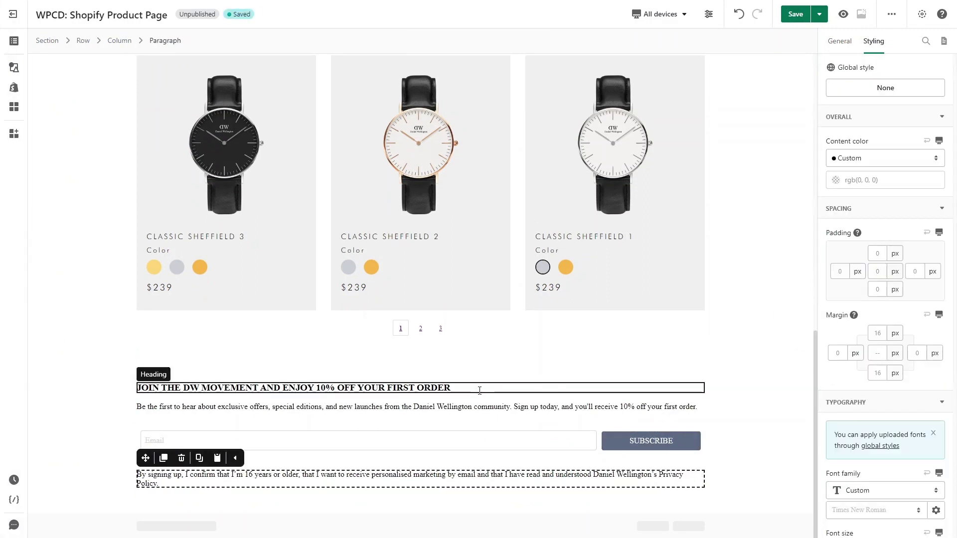
Step: Set the newsletter paragraph's content colour to the light Color 8
left_click(480, 390)
left_click(885, 359)
left_click(877, 380)
left_click(418, 406)
left_click(885, 158)
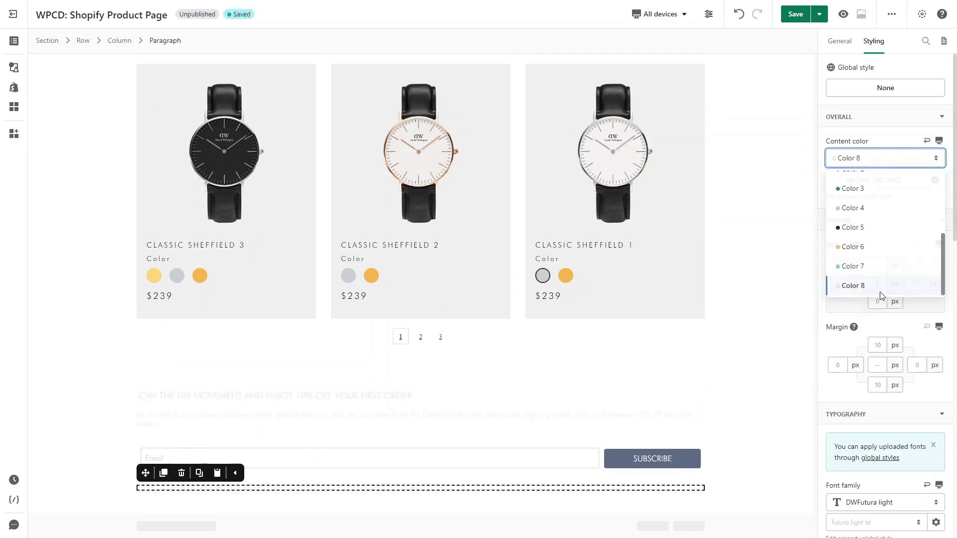
left_click(852, 286)
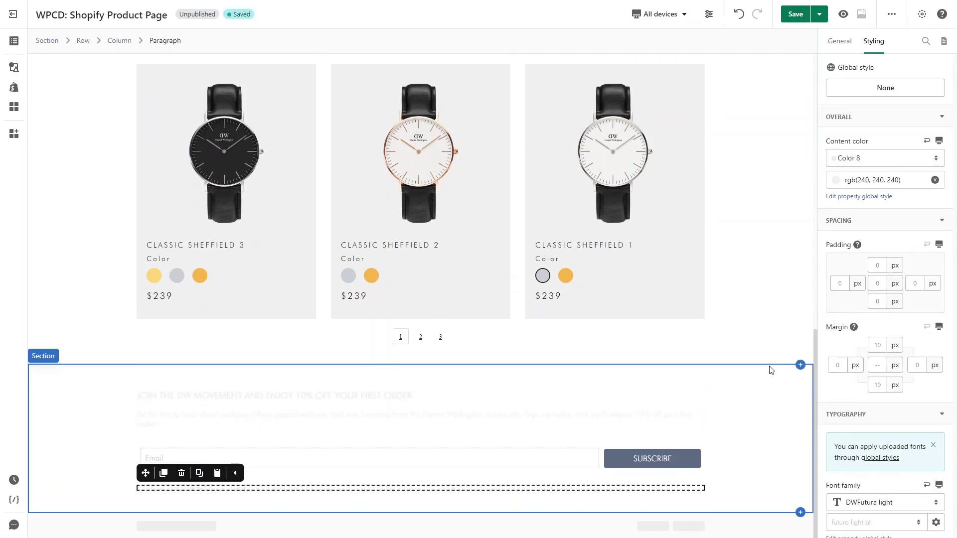
Step: Give the newsletter section 350 px left/right and 50 px top/bottom padding
left_click(797, 399)
left_click(840, 220)
type("350")
left_click(915, 220)
type("350")
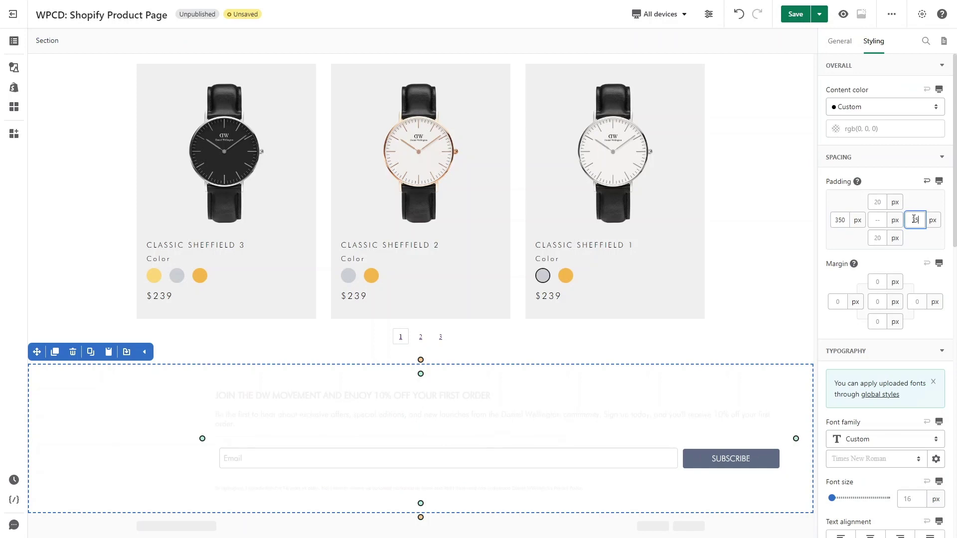
left_click(878, 202)
type("50")
left_click(878, 239)
type("50")
Step: Centre the section's content and set its background to dark navy rgb(0, 8, 28)
scroll(878, 238, "down", 3)
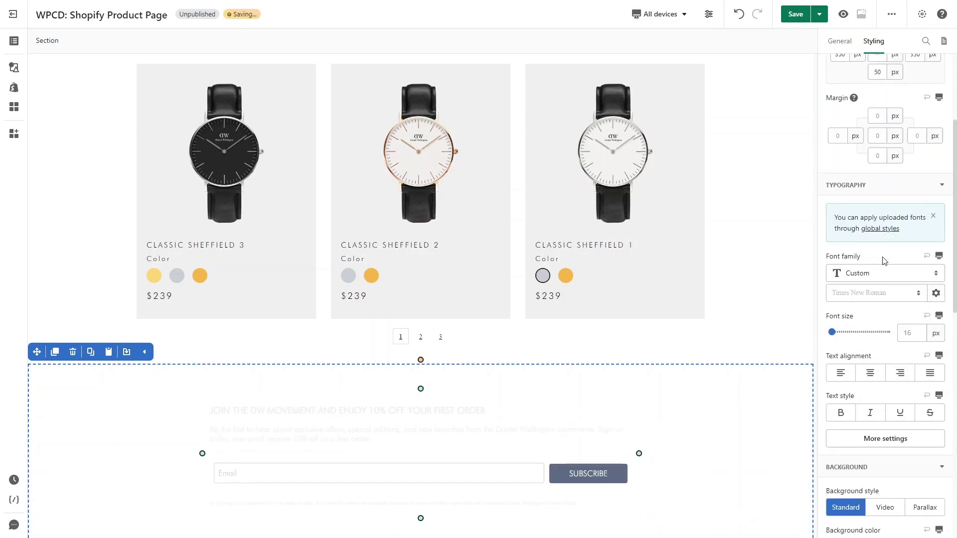
left_click(871, 373)
scroll(877, 354, "down", 5)
left_click(889, 238)
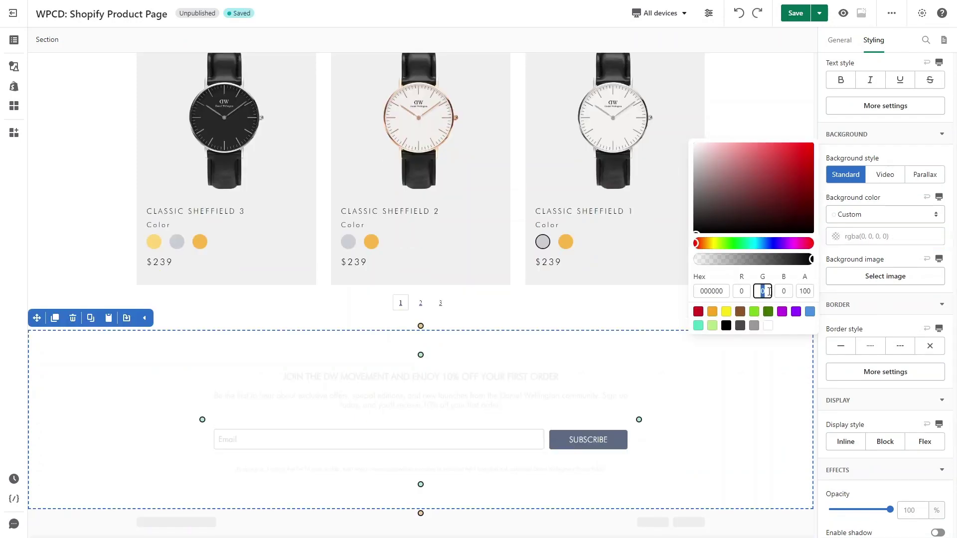
type("rgb(0, 8, 28)")
left_click(866, 256)
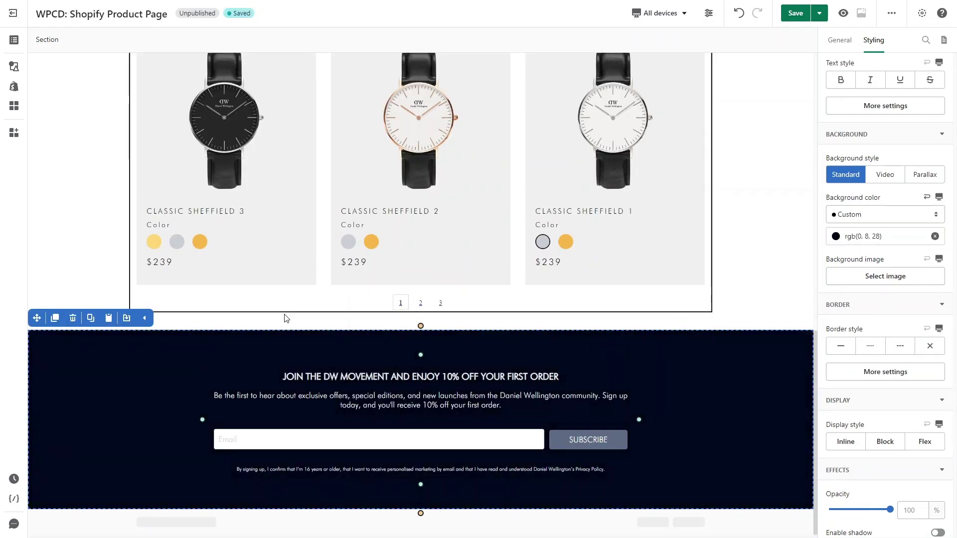
Step: Set the email input's top and bottom padding to 15 px
left_click(509, 439)
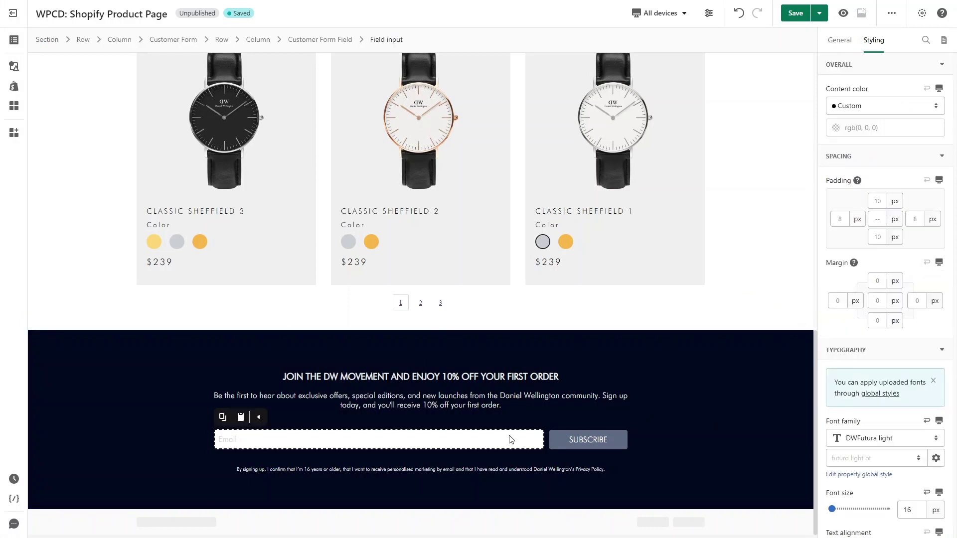
left_click(877, 201)
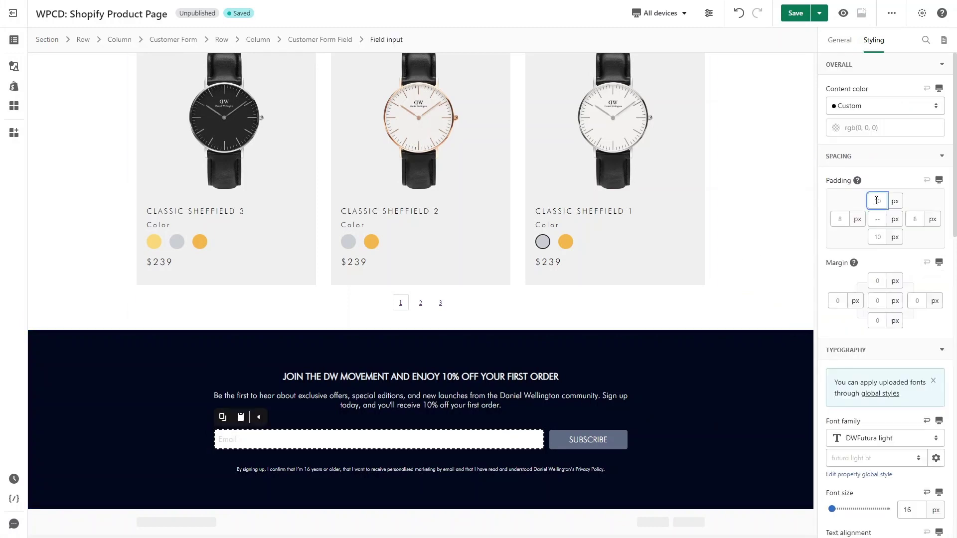
type("15")
left_click(877, 237)
type("15")
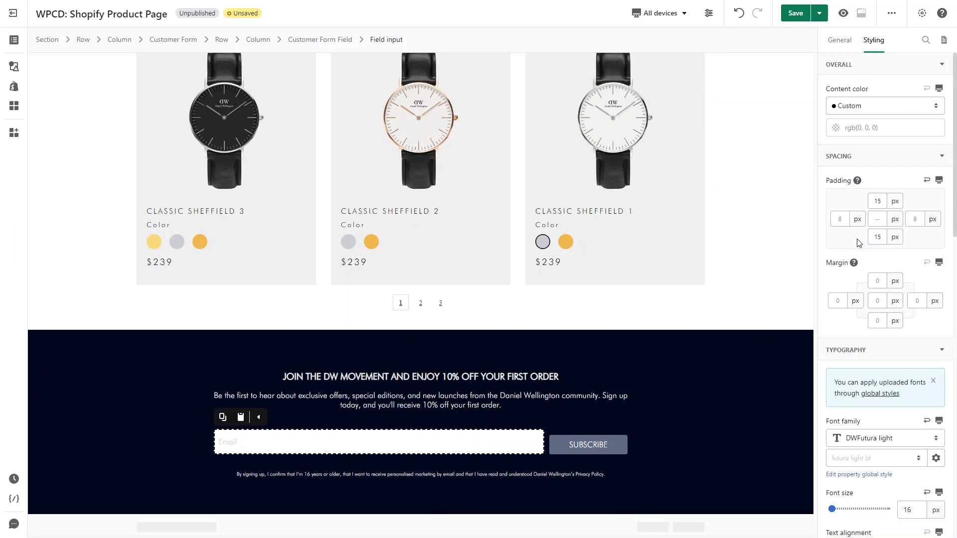
Step: Give the email input a rgb(0, 8, 28) background and a solid border
scroll(859, 243, "down", 6)
left_click(833, 375)
left_click(741, 430)
type("0")
left_click(762, 430)
type("8")
left_click(783, 430)
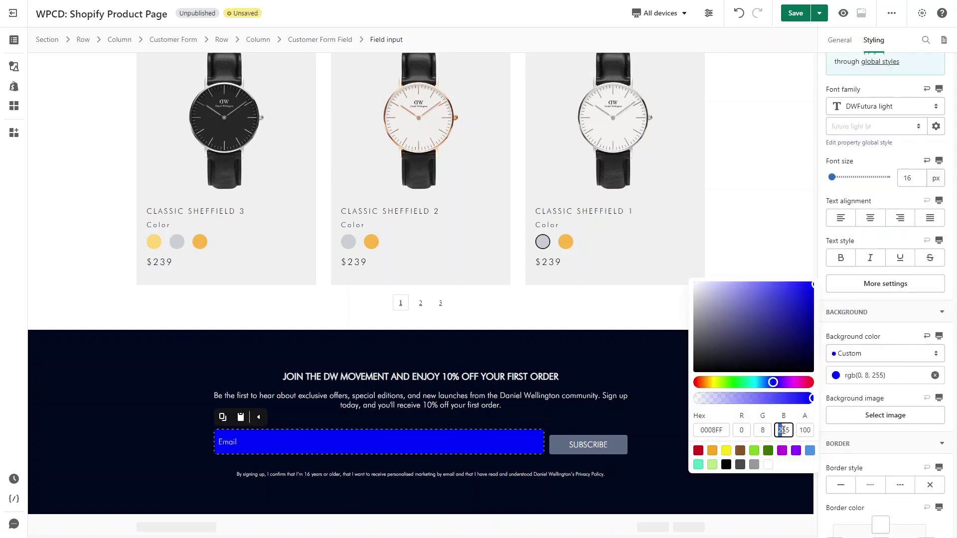
type("28")
left_click(841, 485)
scroll(844, 406, "down", 3)
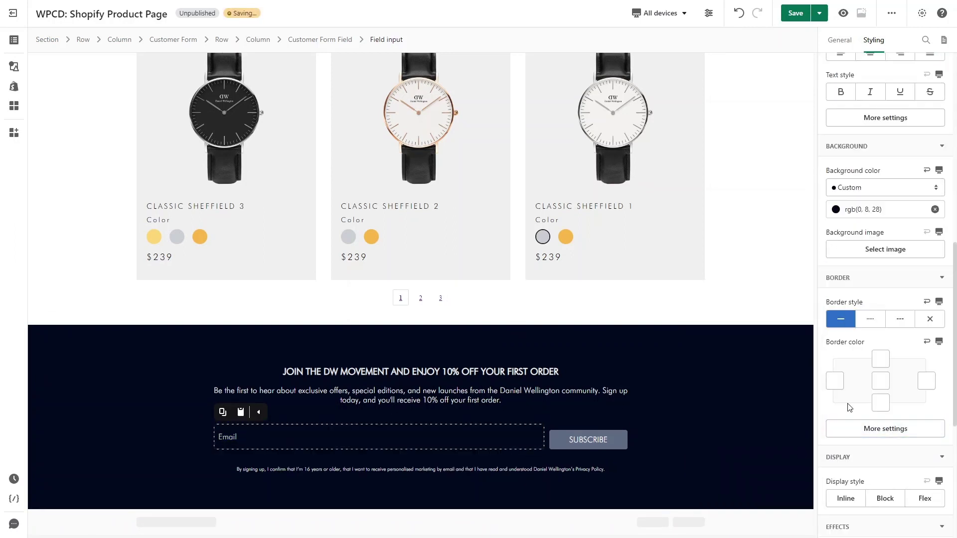
Step: Copy the email input's styles onto the SUBSCRIBE button
left_click(223, 412)
left_click(573, 439)
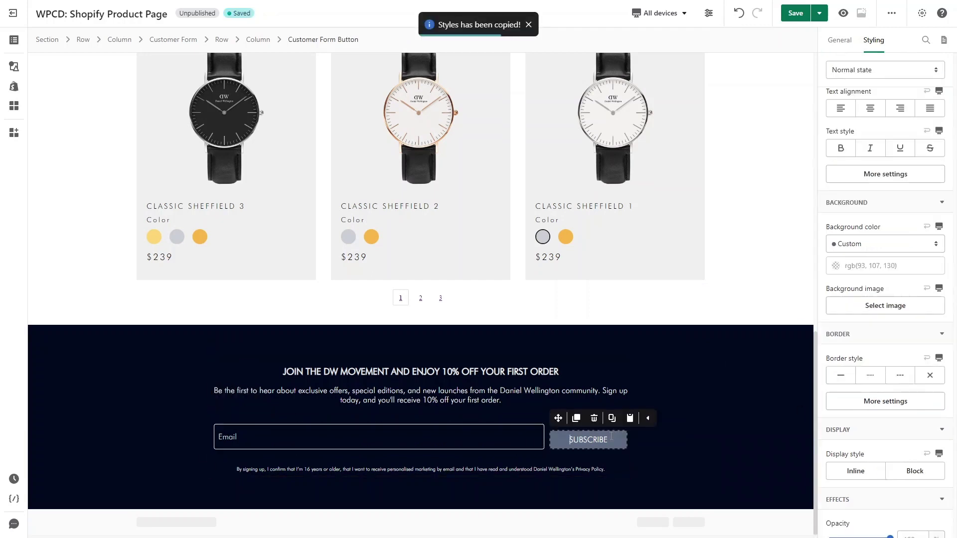
left_click(627, 420)
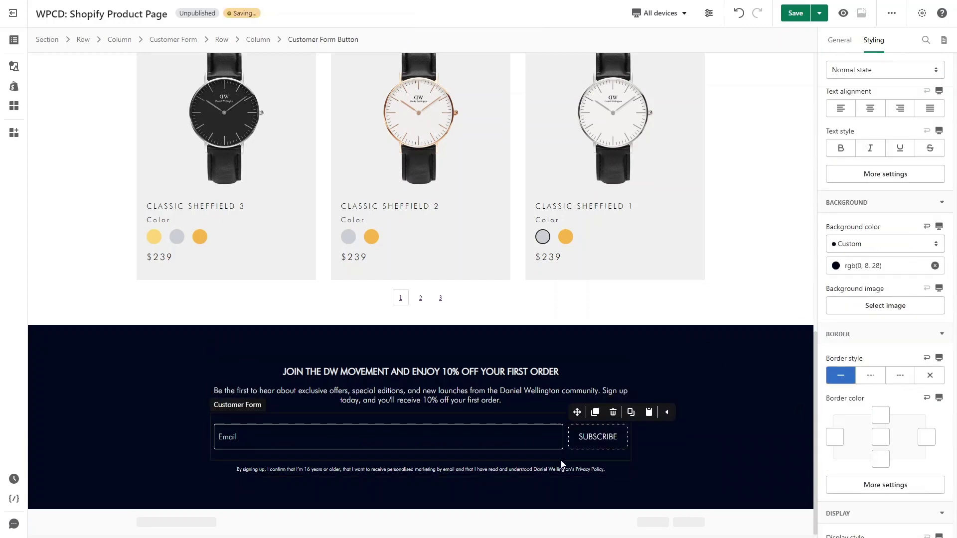
Step: Link the words 'Privacy Policy' in the disclaimer paragraph to the pasted web address
left_click(719, 457)
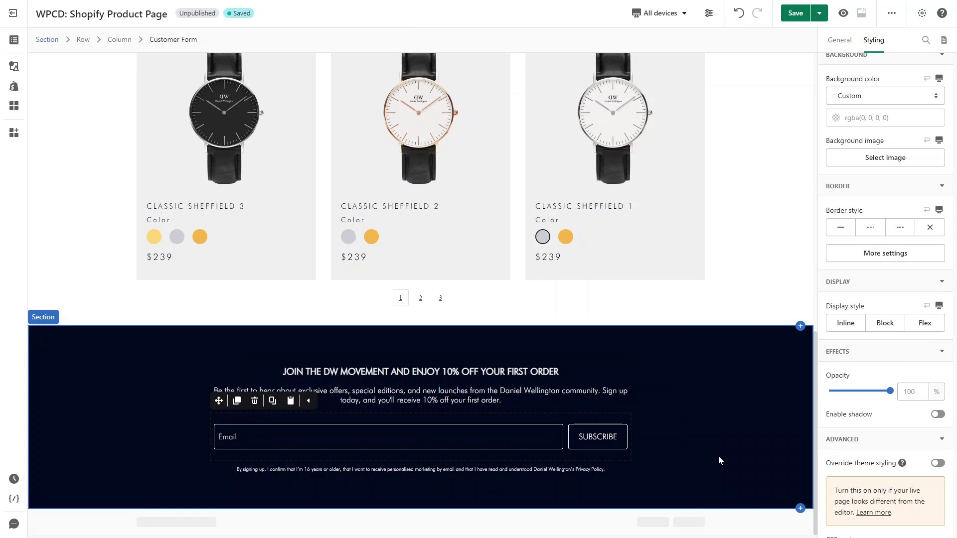
left_click(604, 471)
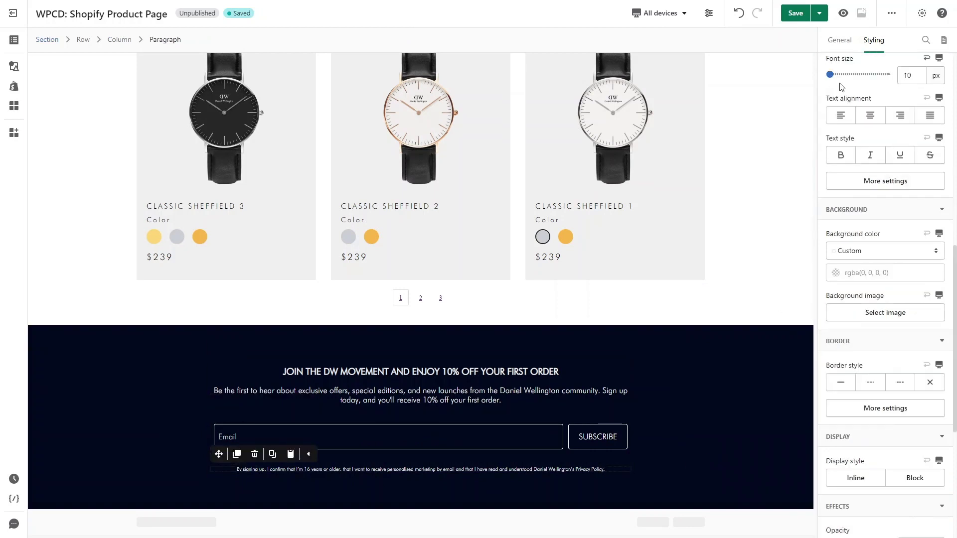
left_click(839, 40)
left_click_drag(873, 217, 832, 216)
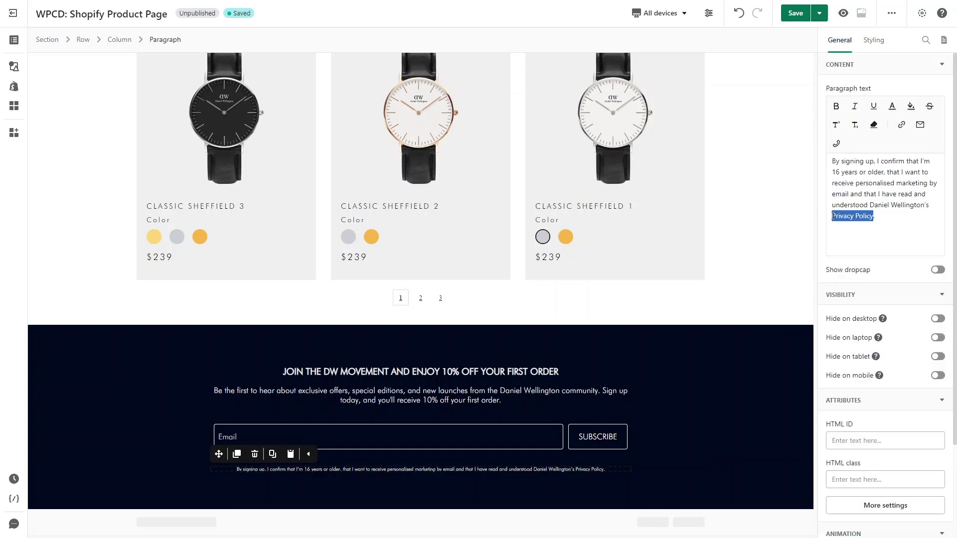
left_click(901, 125)
key("ctrl+v")
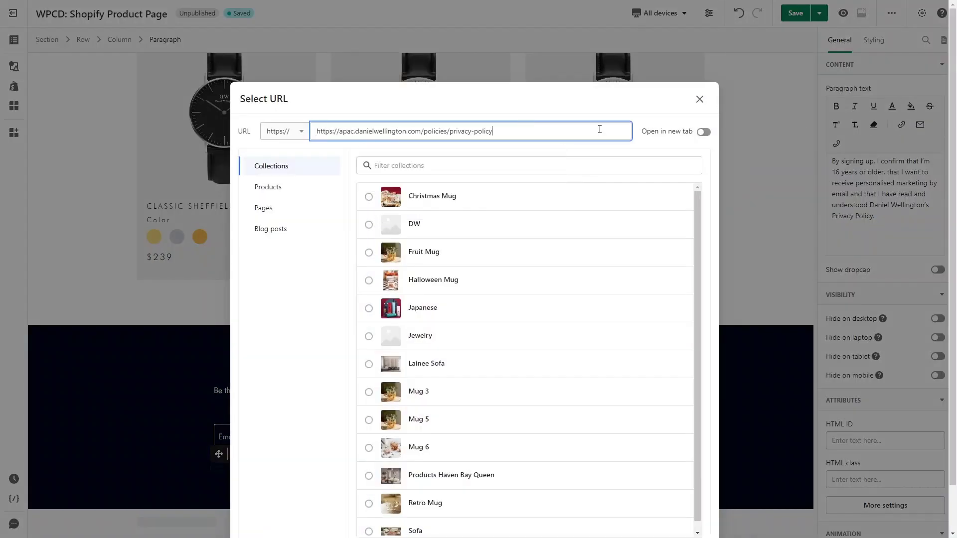
left_click(695, 519)
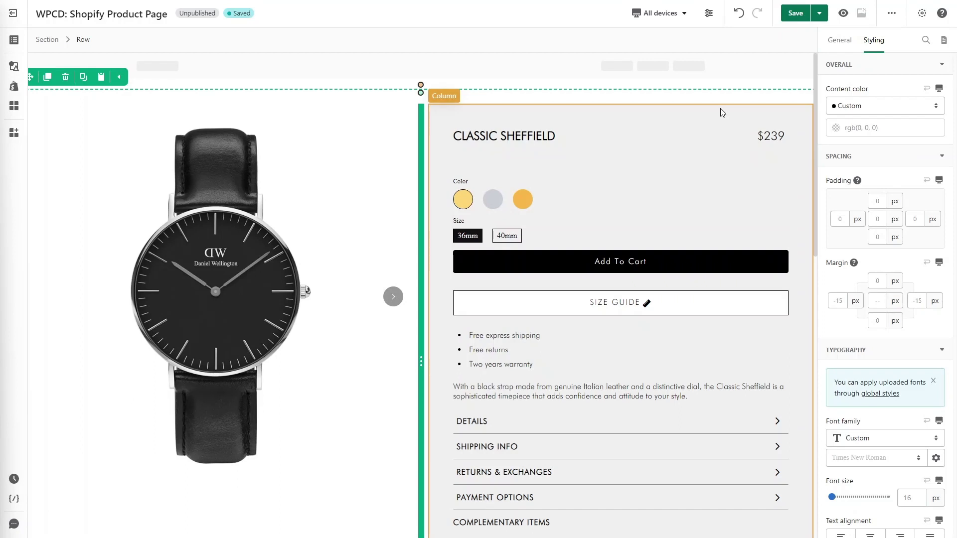
Step: In the mobile preview, set the CLASSIC SHEFFIELD title and $239 price to 20 px
left_click(659, 13)
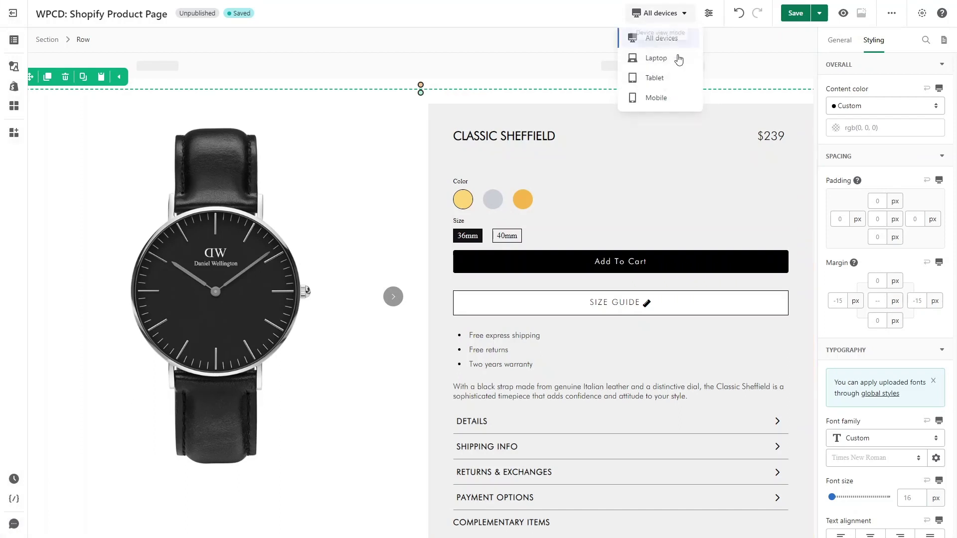
left_click(669, 99)
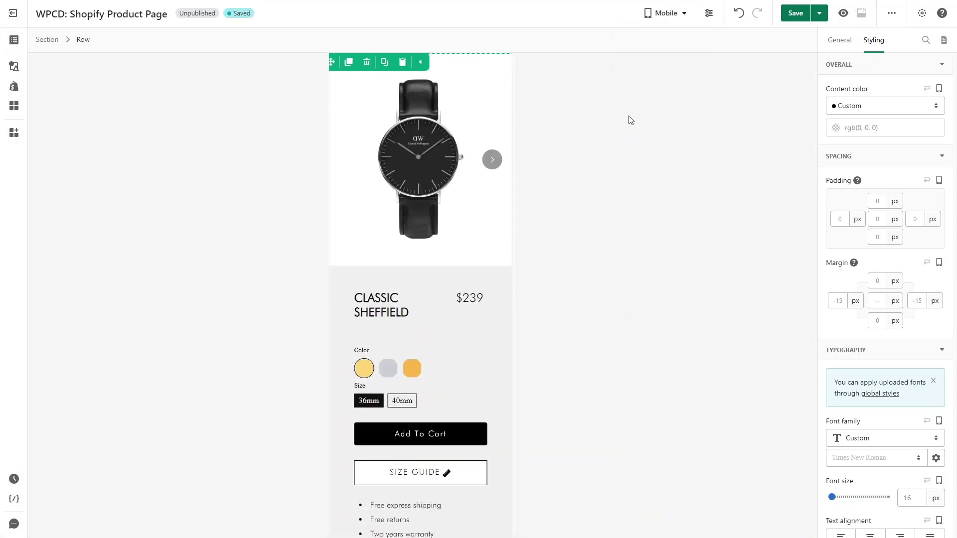
left_click(380, 303)
double_click(909, 201)
type("20")
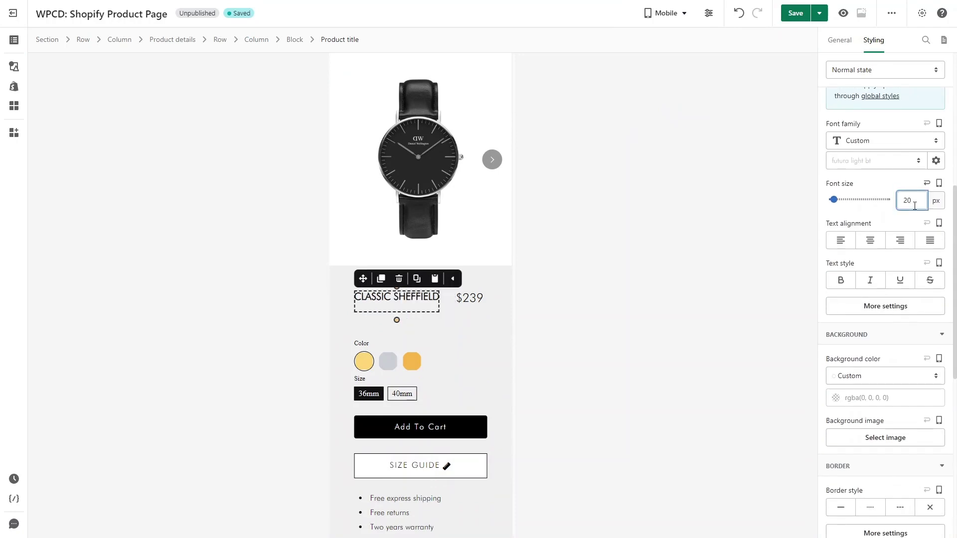
left_click(471, 298)
double_click(921, 163)
type("20")
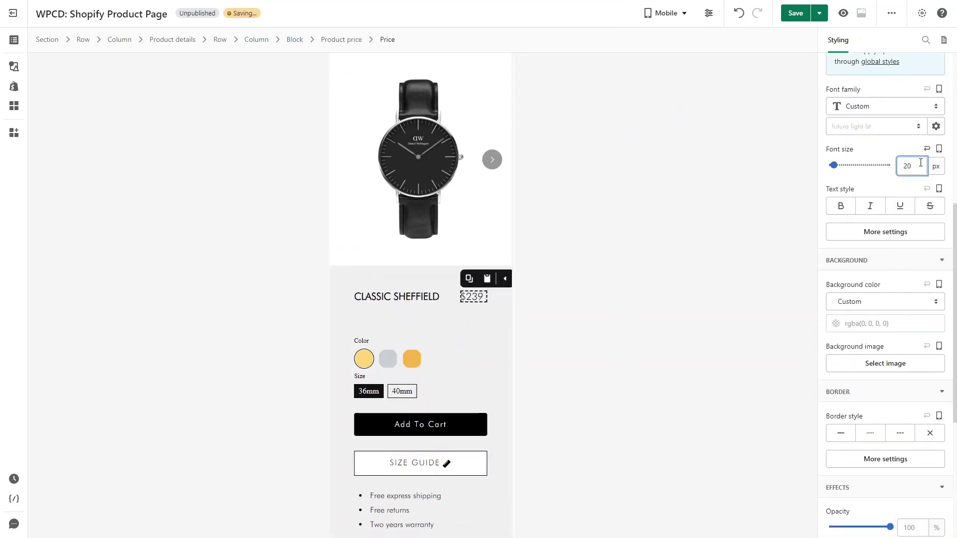
left_click(687, 329)
Step: Set the colour swatch padding to 0 on mobile
left_click(398, 277)
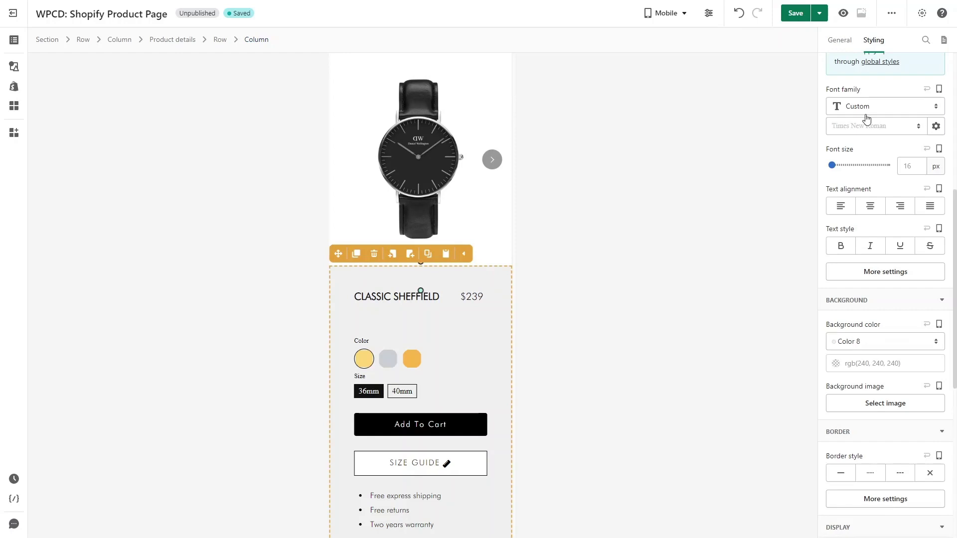
scroll(867, 150, "up", 6)
left_click(876, 219)
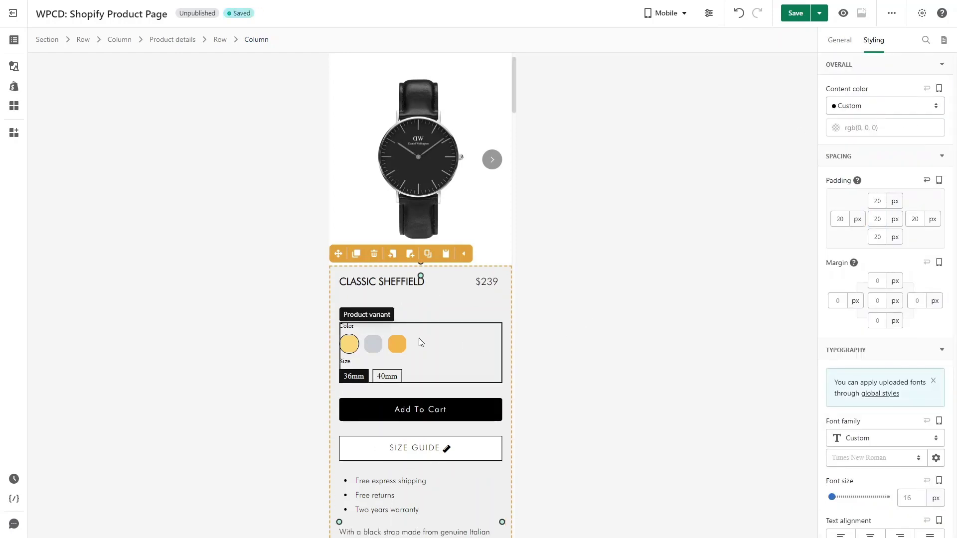
left_click(354, 349)
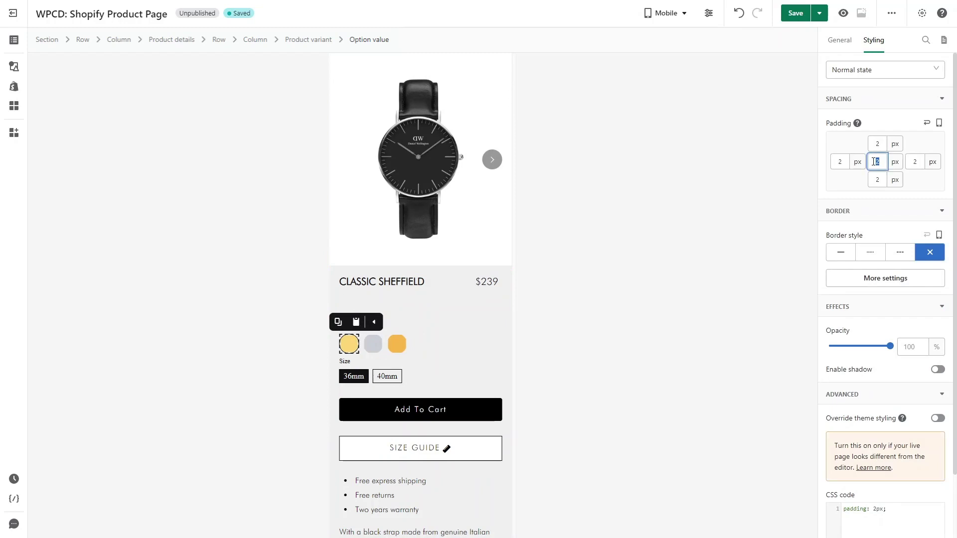
type("0")
scroll(414, 372, "down", 10)
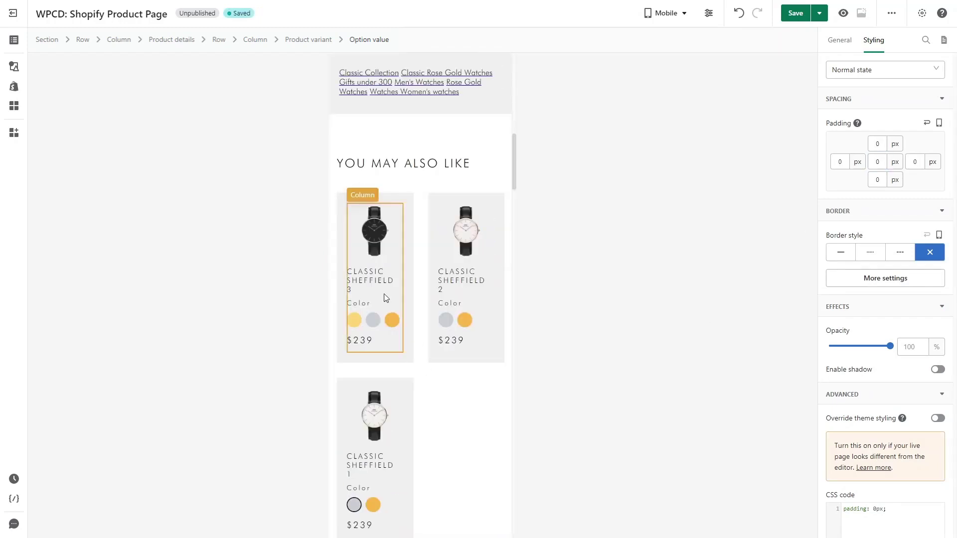
Step: Set the recommended product list to 1 item per row, then save and publish
left_click(372, 273)
left_click(363, 290)
left_click(358, 324)
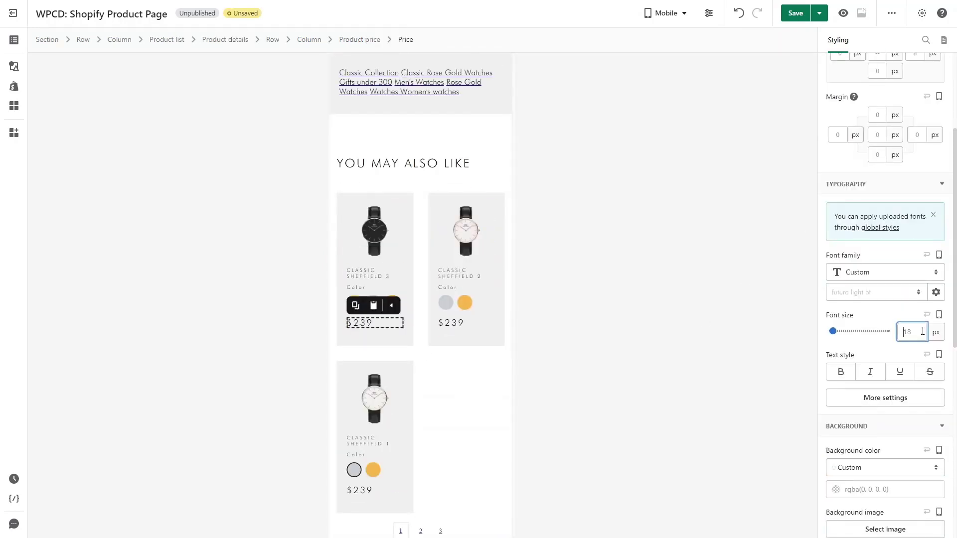
left_click(177, 40)
left_click(839, 41)
left_click(940, 224)
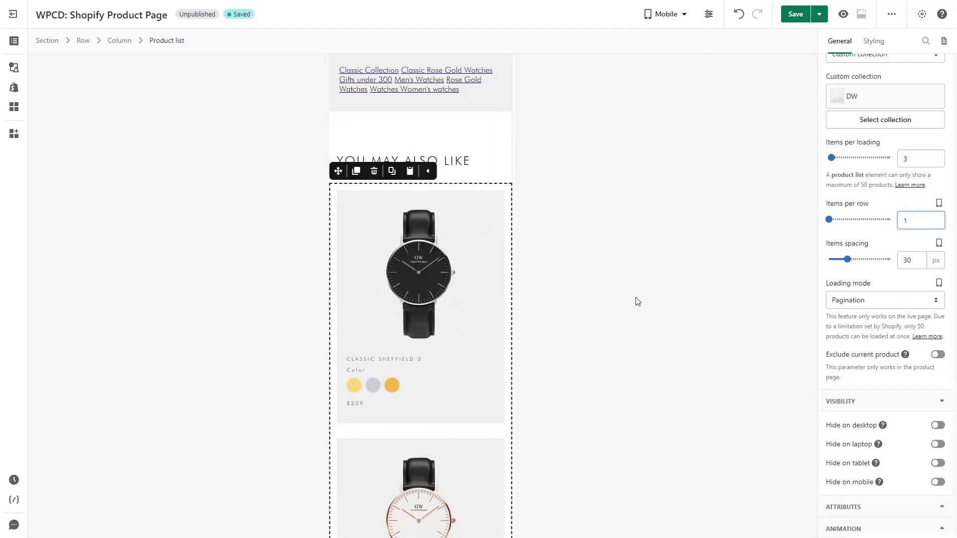
left_click(819, 14)
left_click(810, 40)
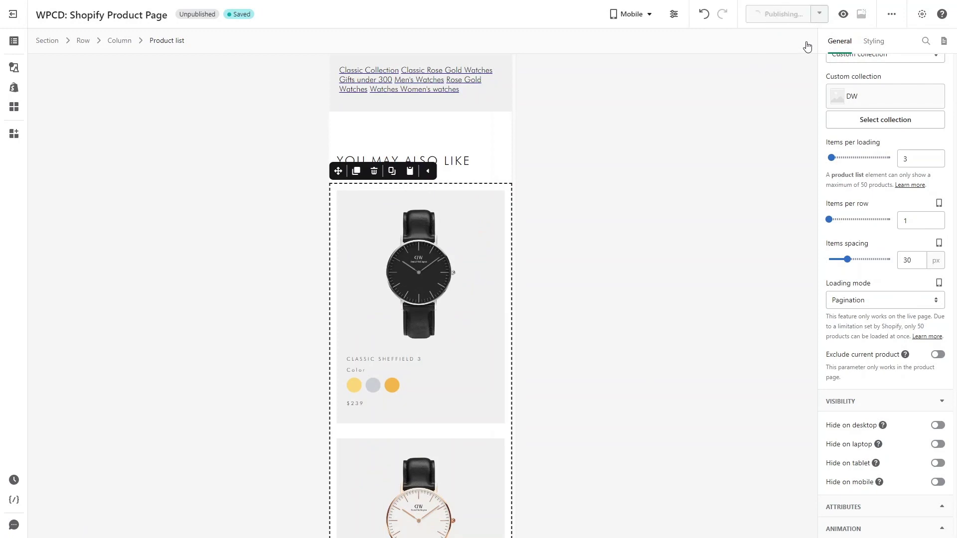
Step: Open the live page, check and close the SIZE GUIDE, then scroll to the recommended watches
left_click(861, 14)
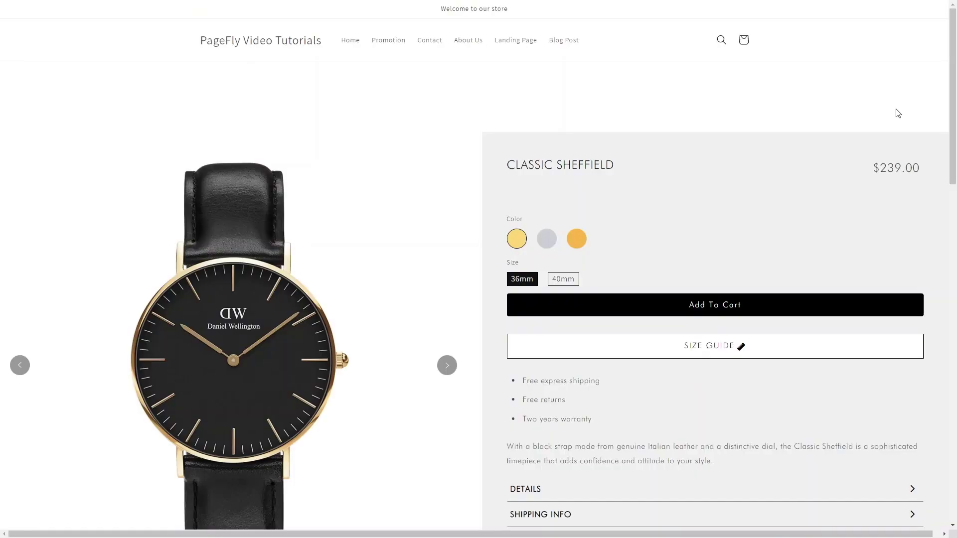
left_click(833, 347)
left_click(833, 347)
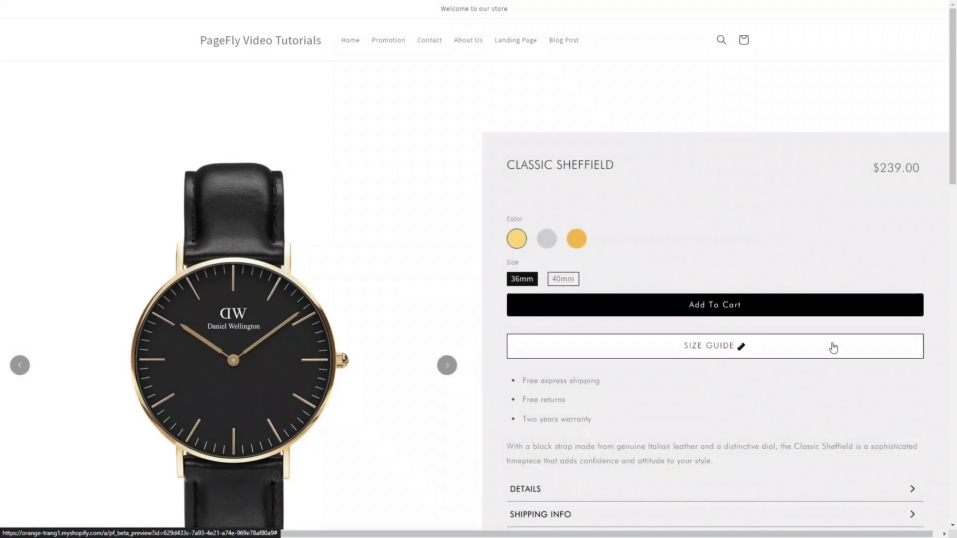
scroll(869, 297, "down", 3)
scroll(901, 285, "down", 12)
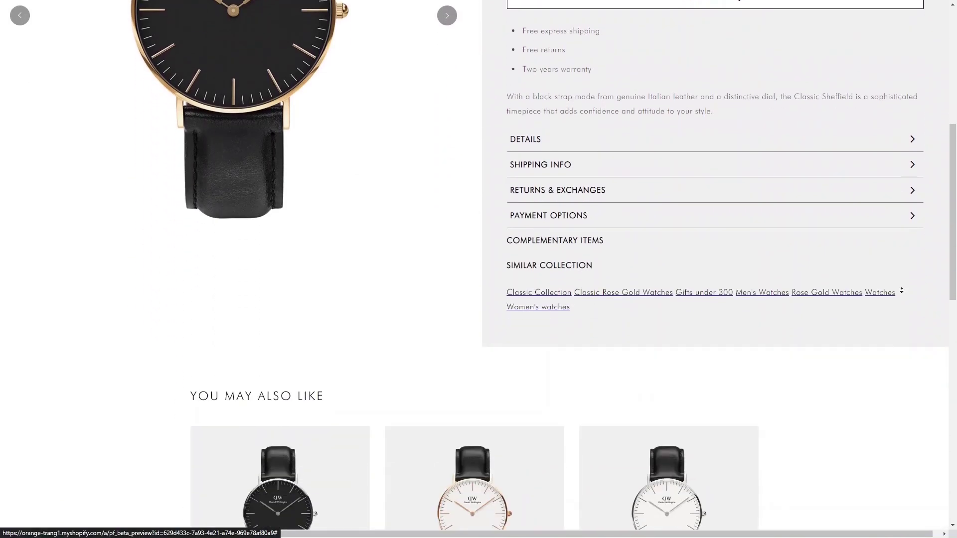